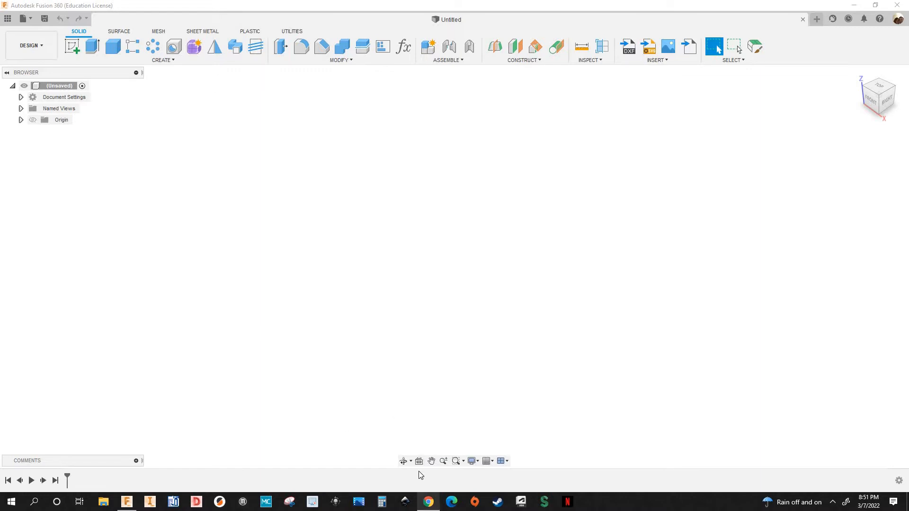
Step: Switch to Chrome to view the BENZ MONO single sided angle head page, and return to Fusion 360
left_click(425, 498)
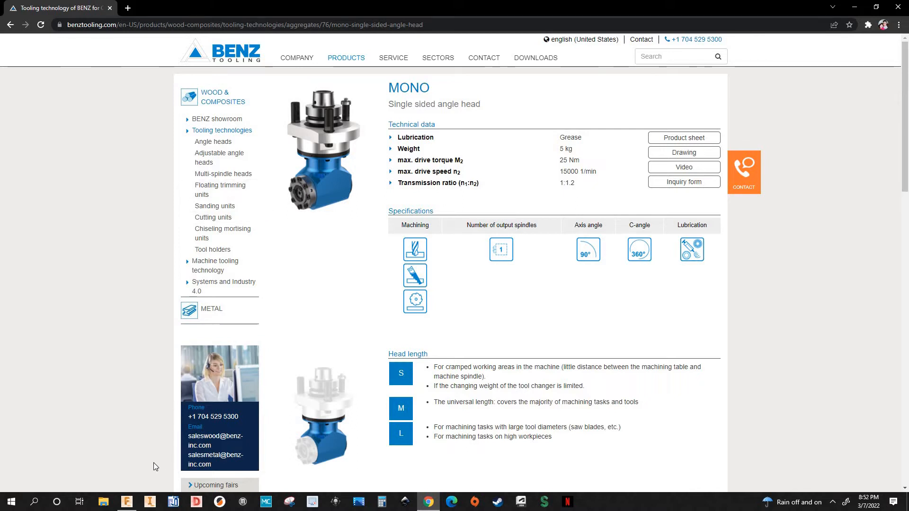
left_click(120, 504)
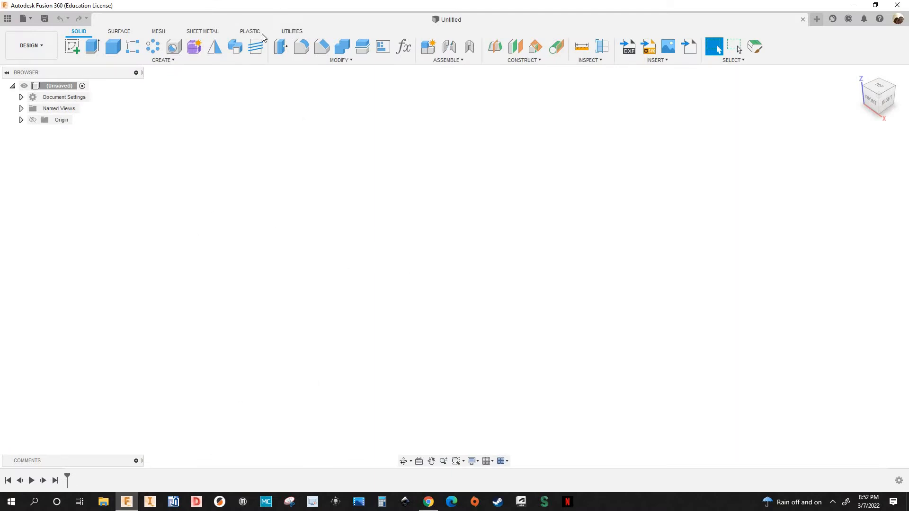
Step: Change the document's active units to millimeters
left_click(21, 98)
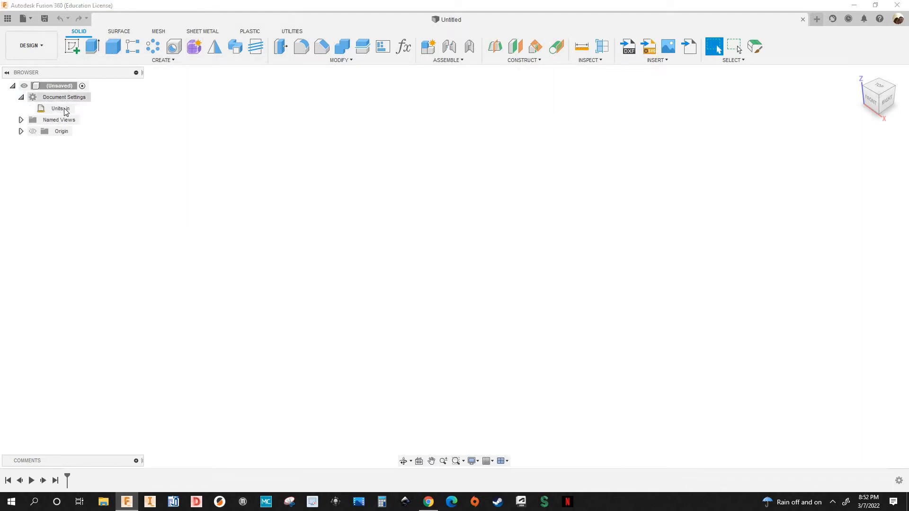
left_click(81, 109)
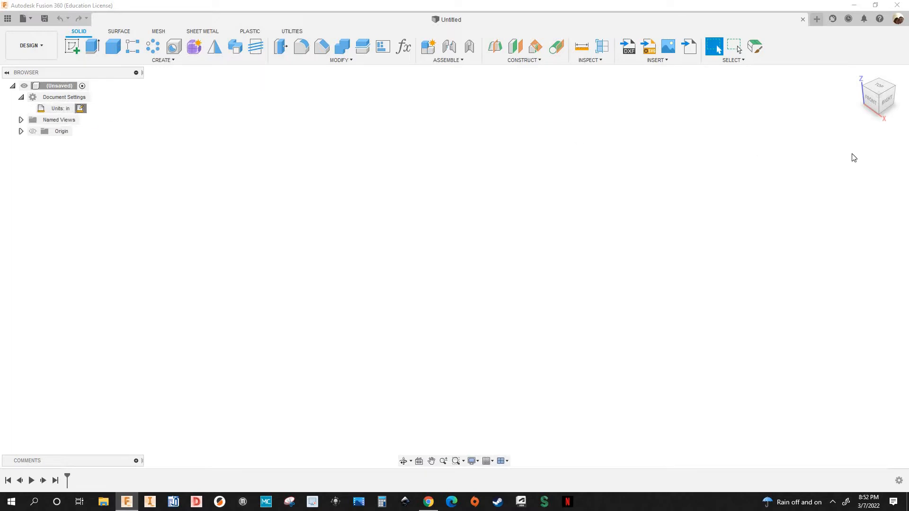
key("alt+Down")
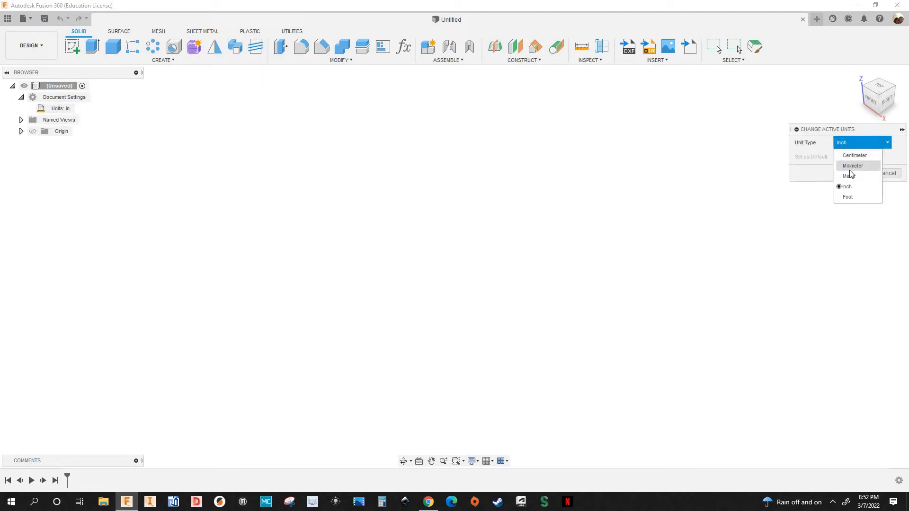
left_click(851, 169)
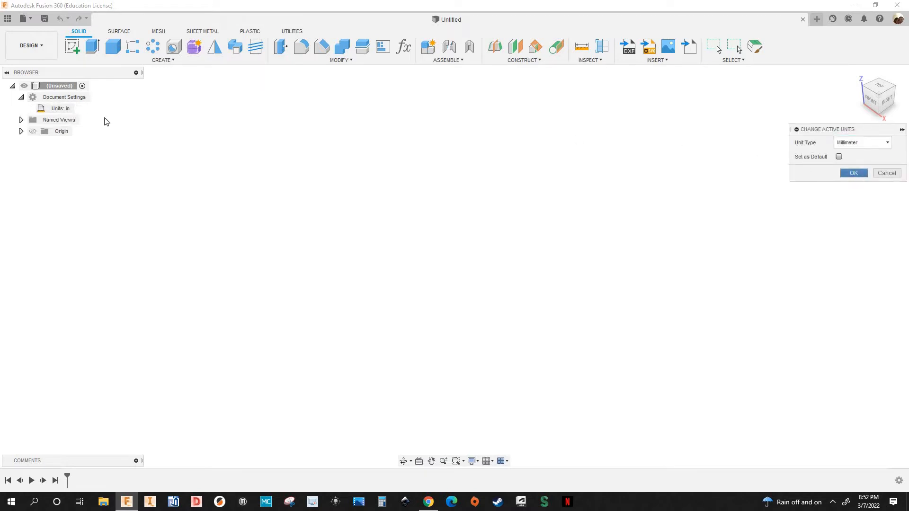
key("Return")
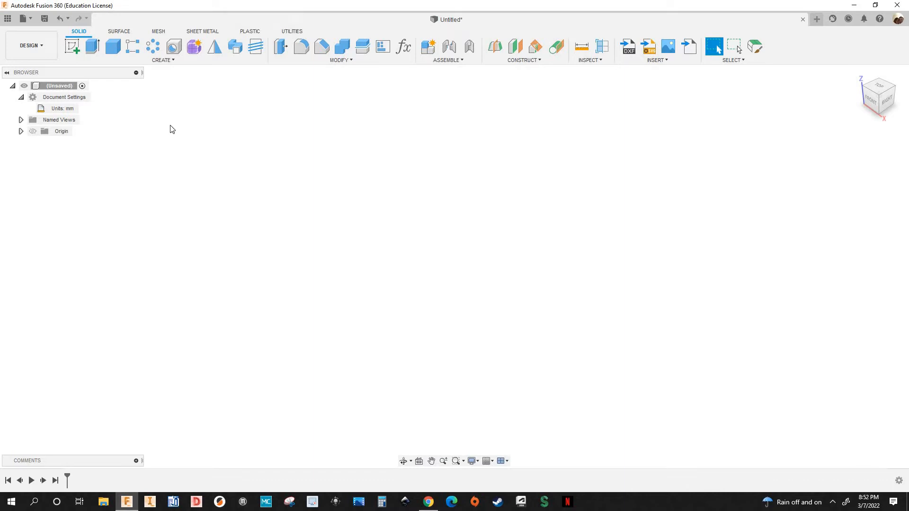
Step: Start a box on the horizontal origin plane with its corner at the origin and a 600 mm by 250 mm base
left_click(115, 51)
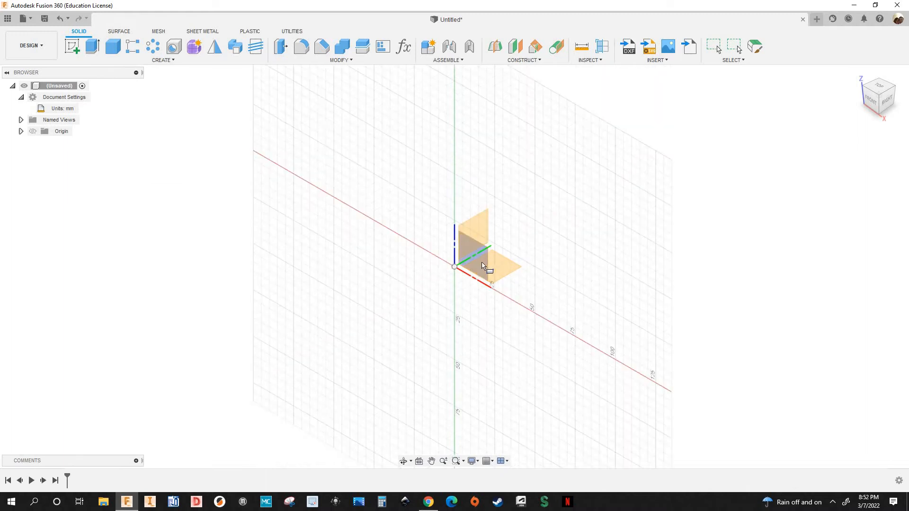
middle_click_drag(482, 265, 354, 326)
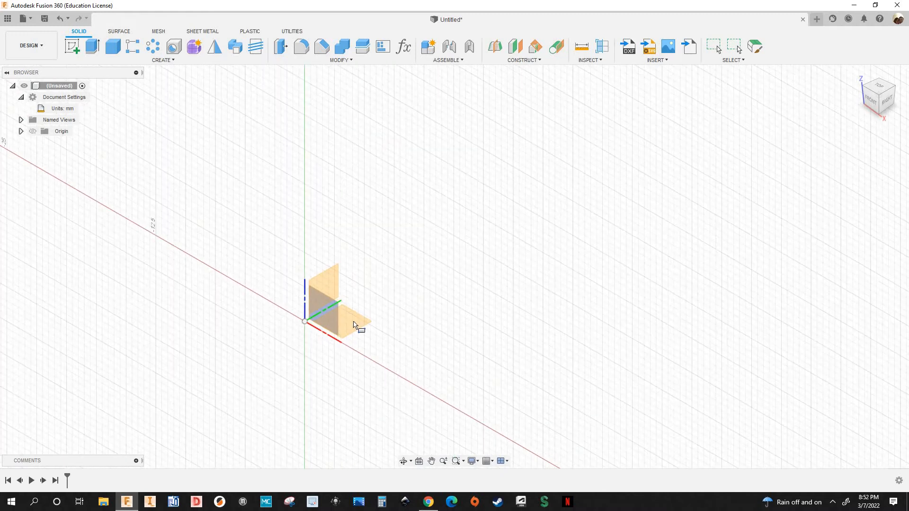
left_click(355, 325)
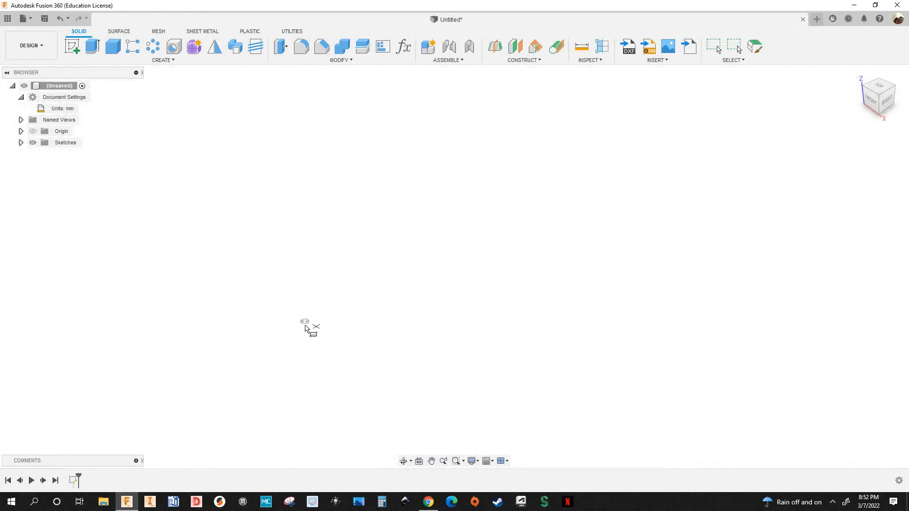
left_click(305, 326)
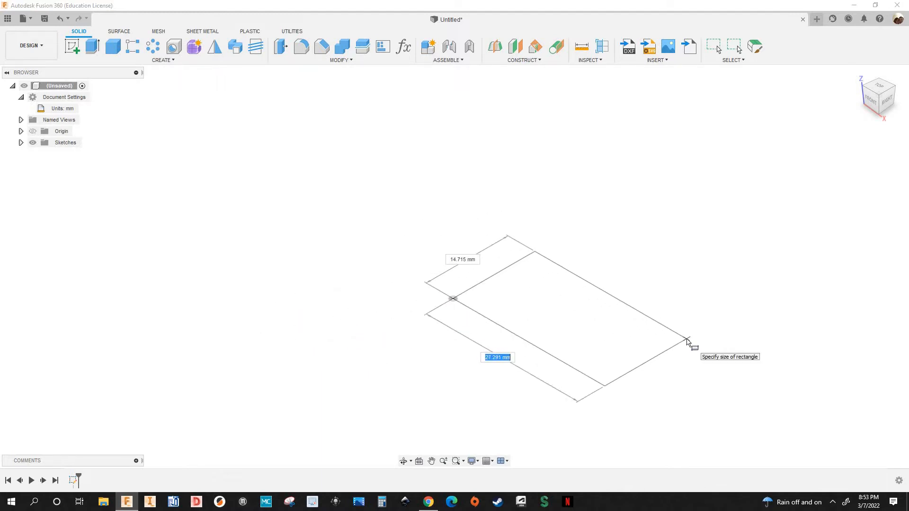
type("600")
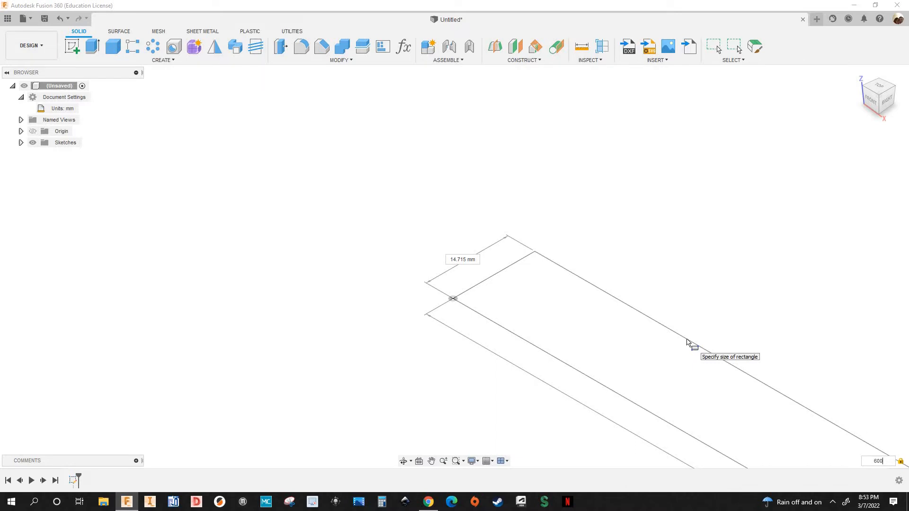
key("Tab")
type("250")
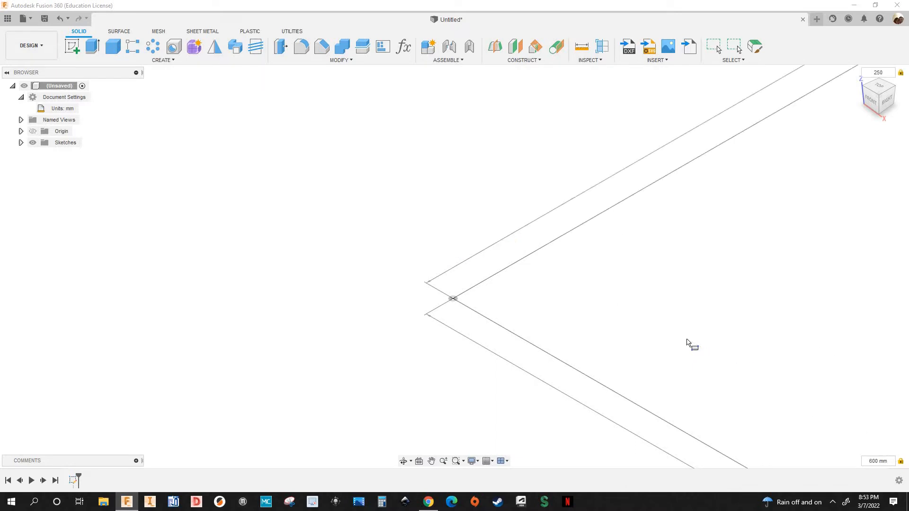
key("Return")
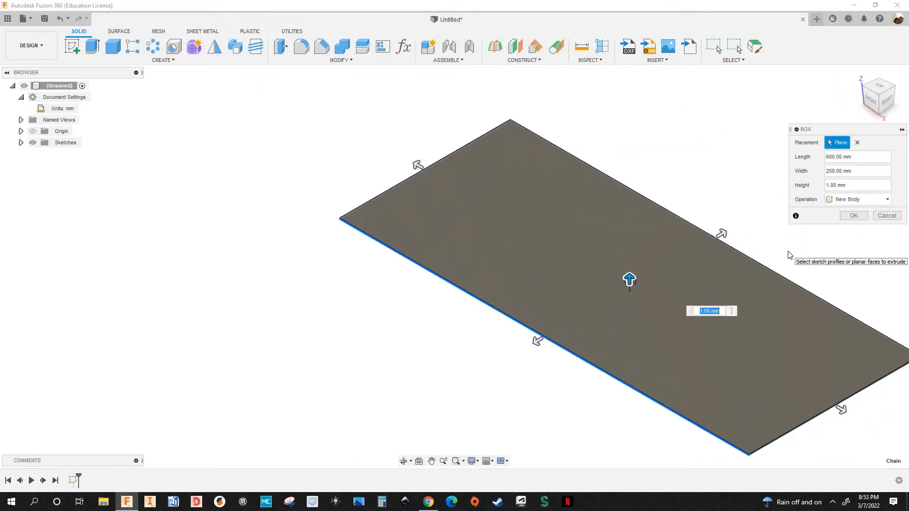
Step: Set the box height to 50 mm and create it as a new component
type("50")
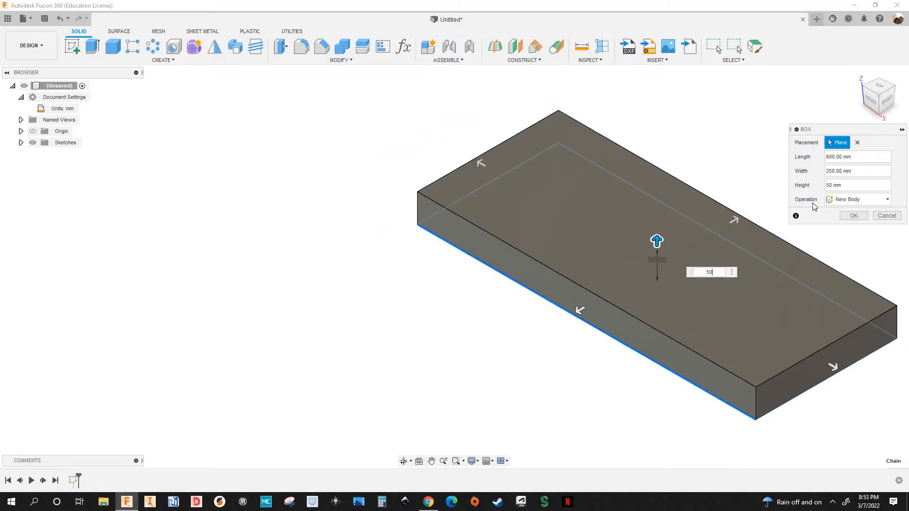
left_click(848, 199)
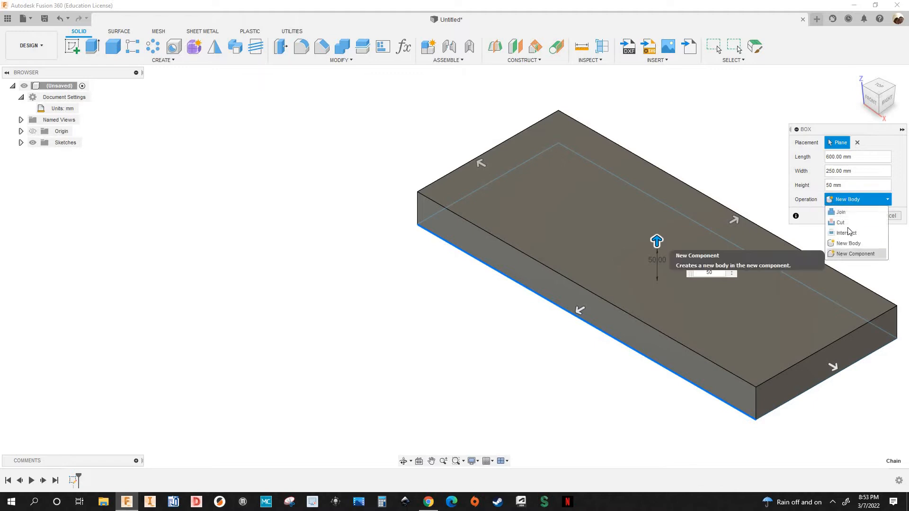
left_click(840, 254)
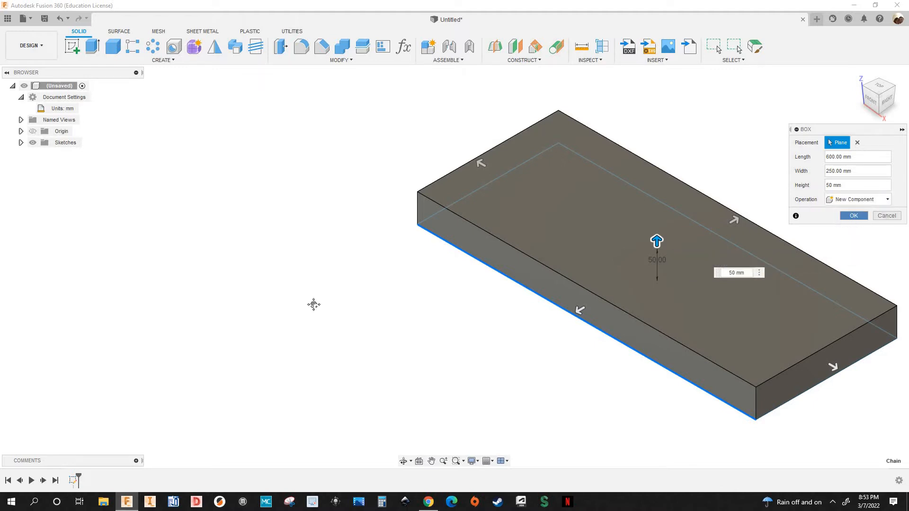
key("Return")
key("F6")
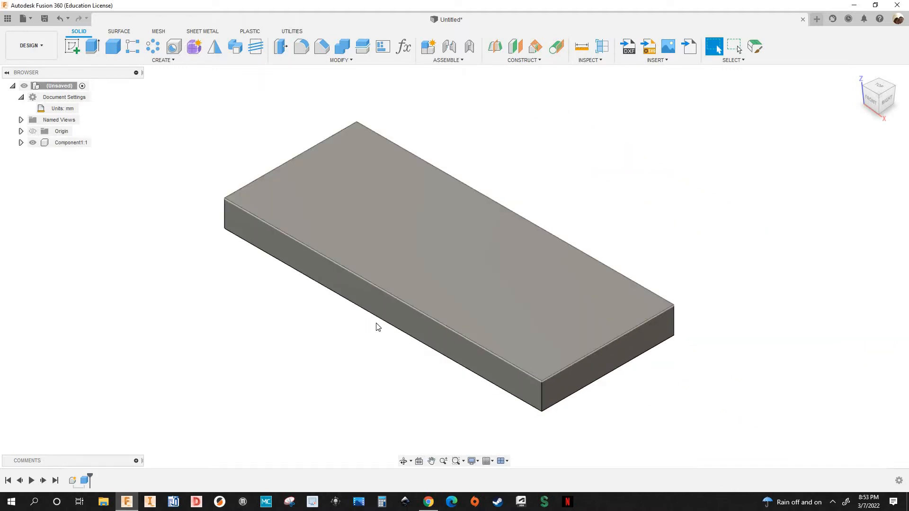
scroll(355, 327, "up", 3)
scroll(284, 333, "down", 3)
scroll(273, 331, "up", 2)
scroll(275, 333, "up", 1)
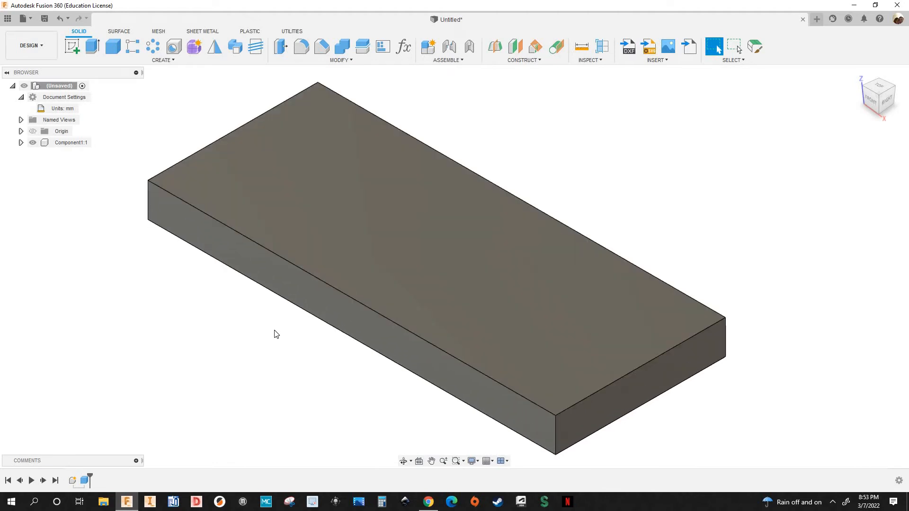
scroll(284, 319, "down", 3)
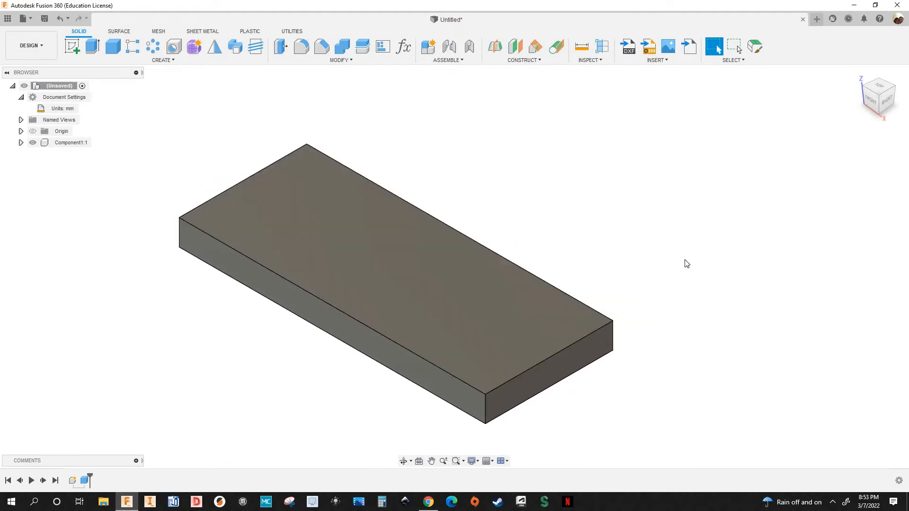
scroll(355, 336, "up", 2)
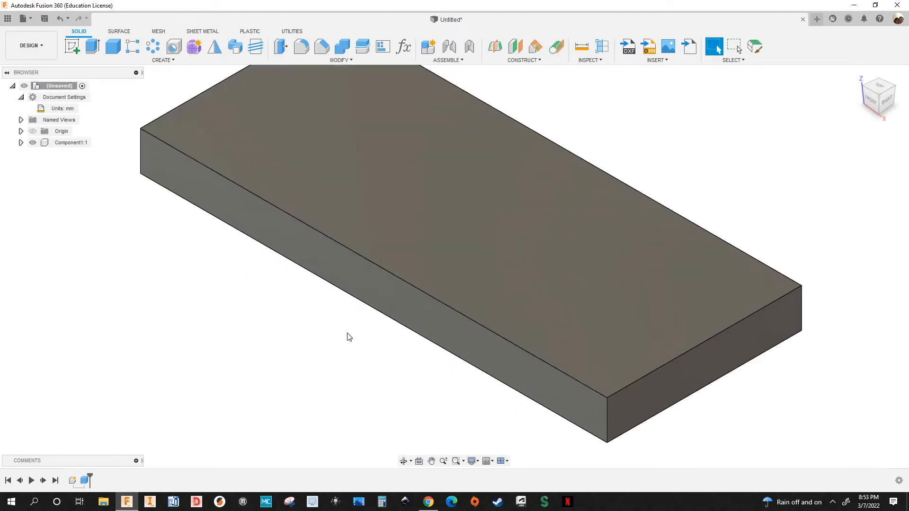
scroll(322, 294, "down", 1)
scroll(328, 258, "up", 1)
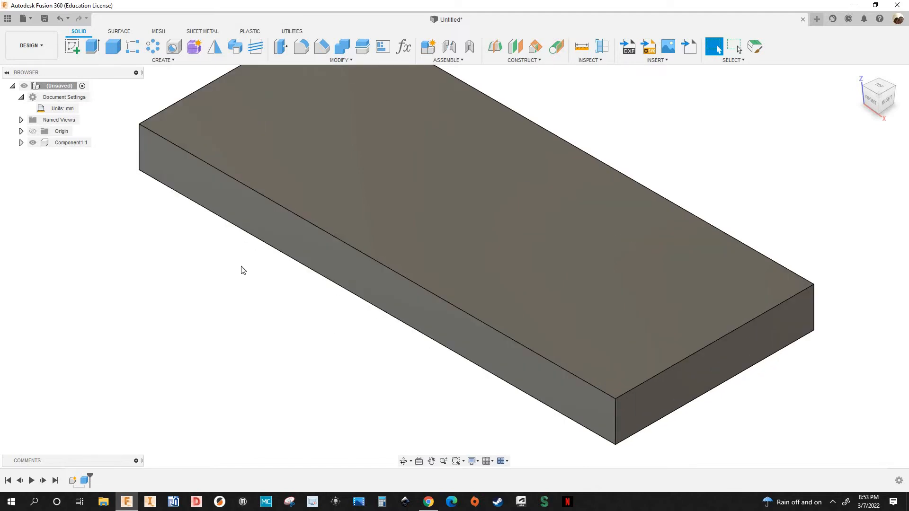
scroll(268, 294, "down", 2)
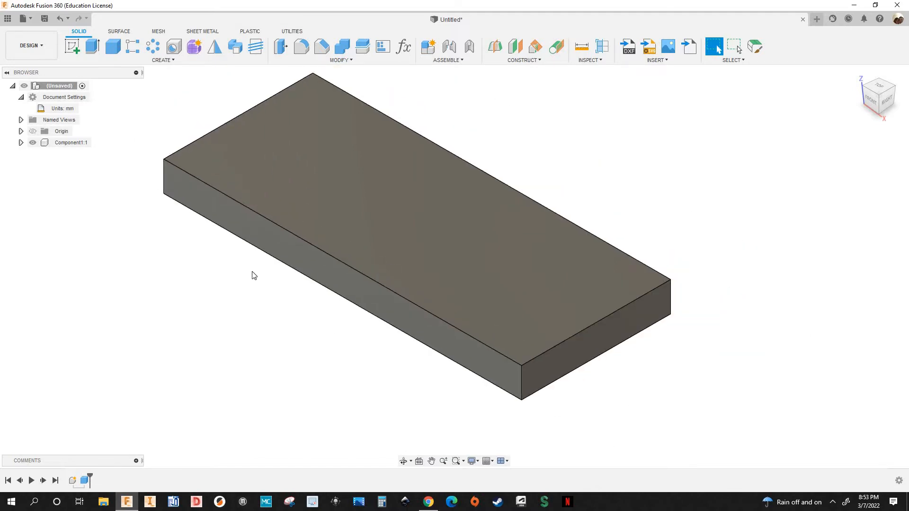
scroll(248, 282, "up", 1)
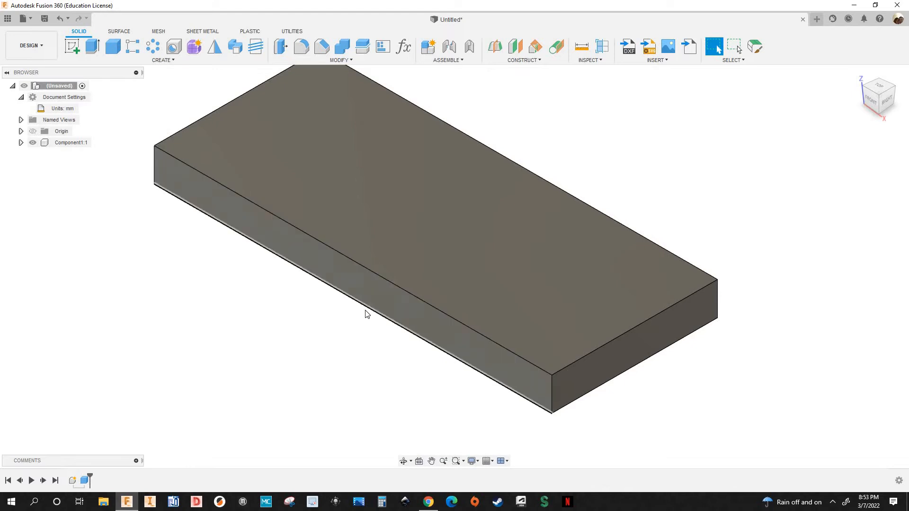
scroll(340, 334, "down", 1)
middle_click_drag(540, 400, 534, 381)
scroll(487, 380, "up", 1)
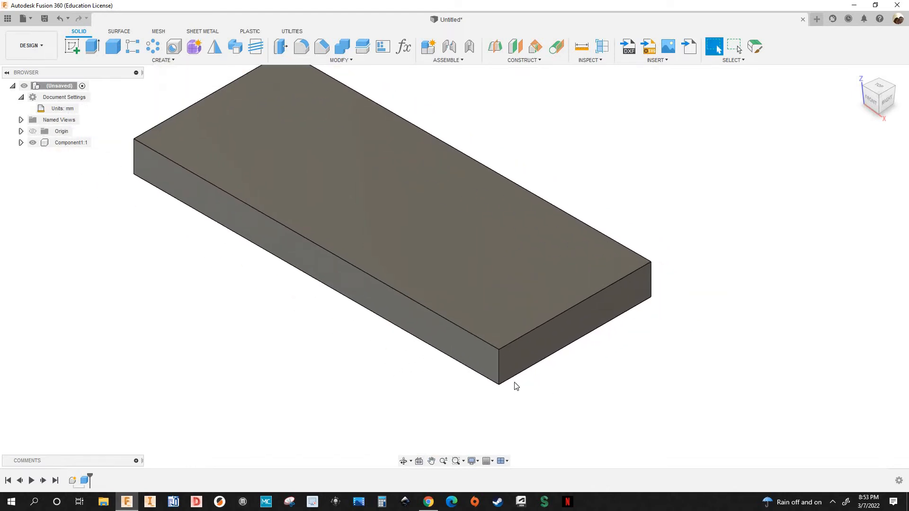
scroll(615, 331, "up", 2)
scroll(618, 290, "up", 1)
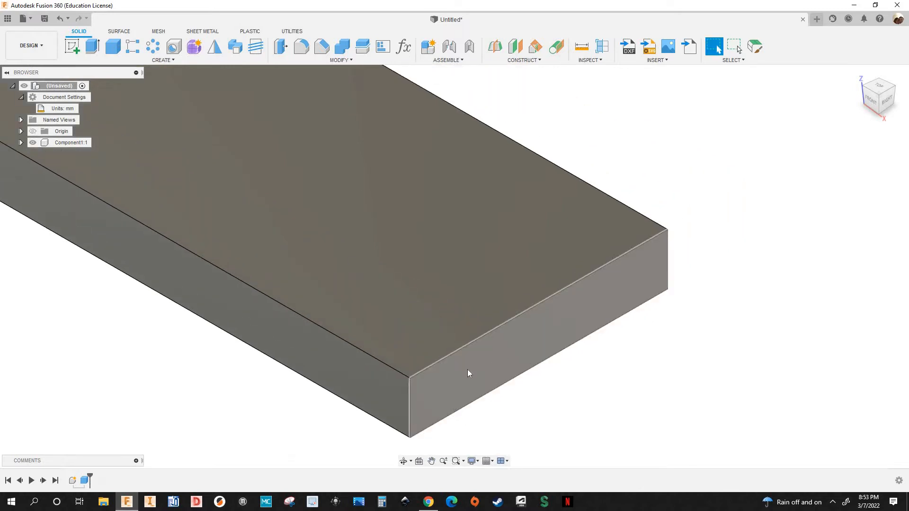
scroll(530, 350, "down", 1)
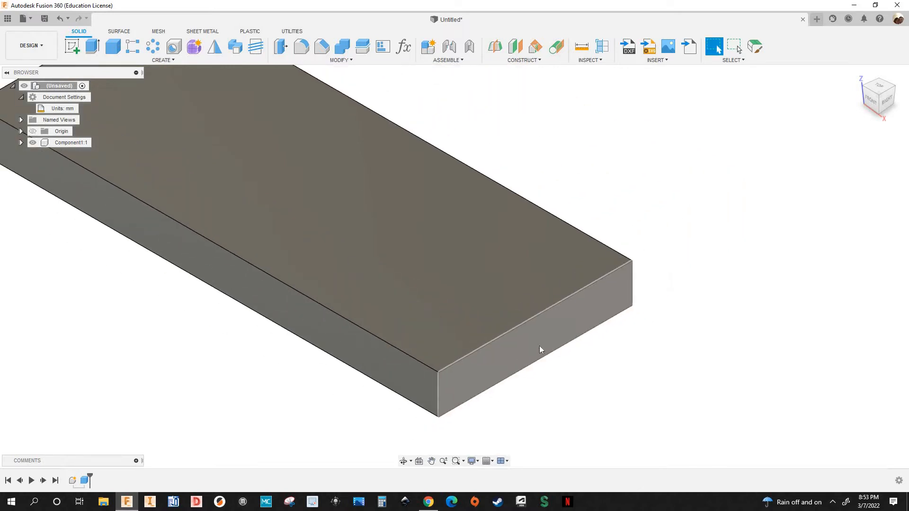
scroll(568, 370, "down", 1)
scroll(547, 354, "down", 5)
middle_click_drag(189, 308, 280, 323)
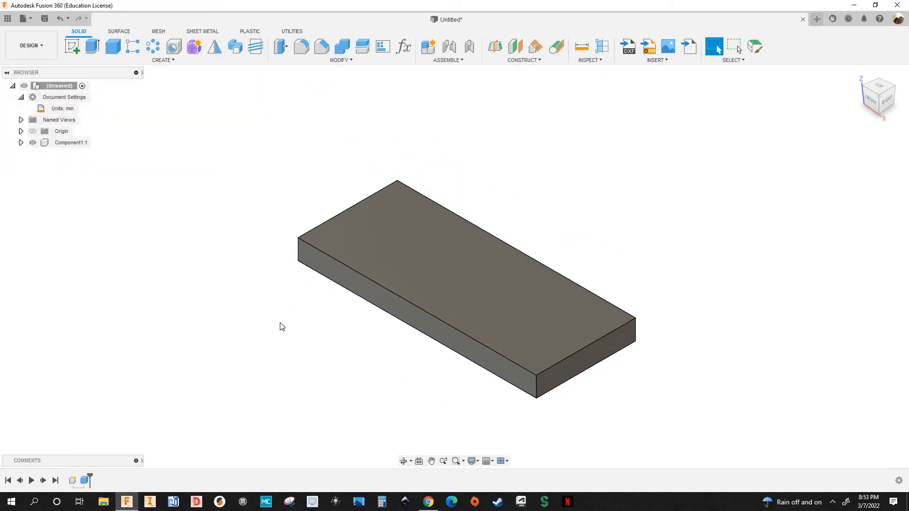
scroll(310, 339, "down", 1)
middle_click(307, 334)
middle_click(307, 335)
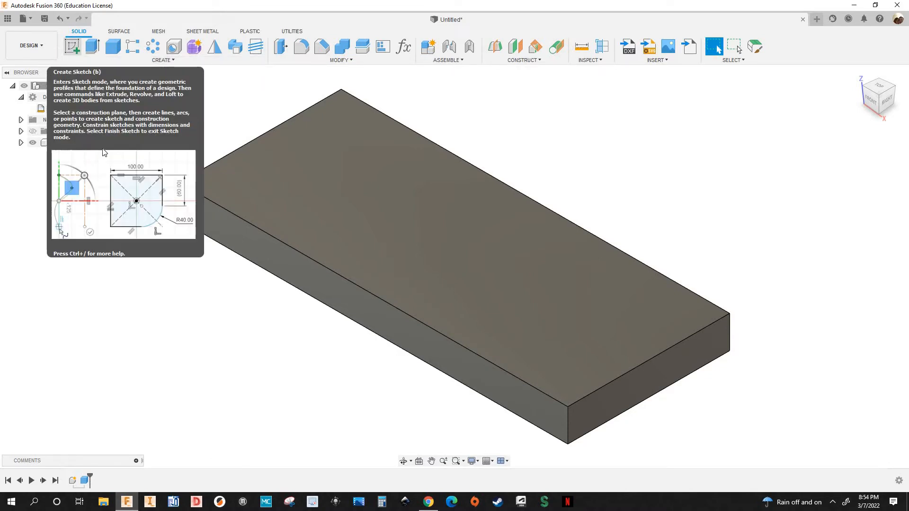
Step: Create a sketch on the long front side face of the box
left_click(73, 46)
scroll(314, 334, "up", 8)
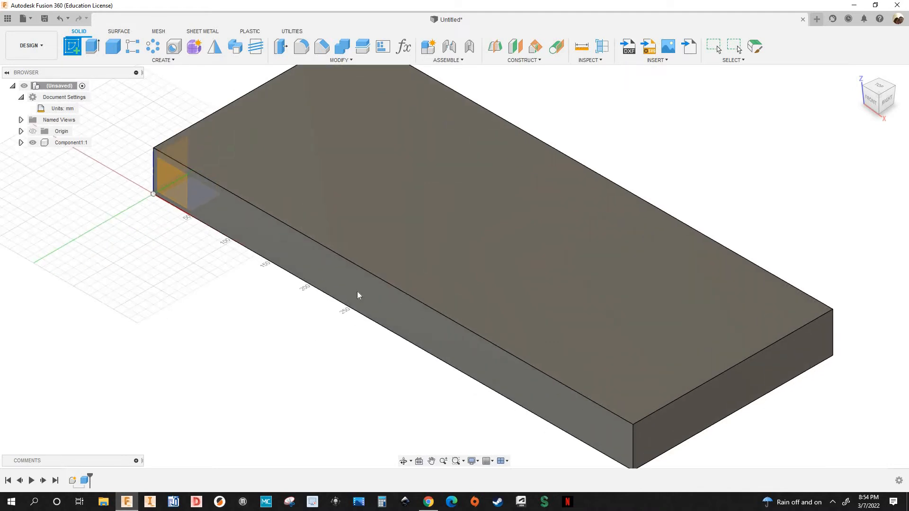
scroll(365, 279, "down", 10)
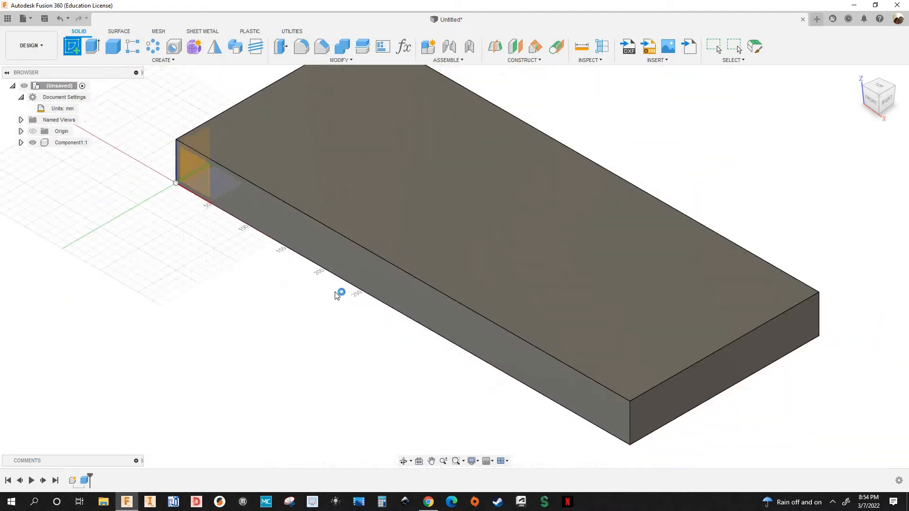
left_click(313, 308)
scroll(255, 220, "down", 2)
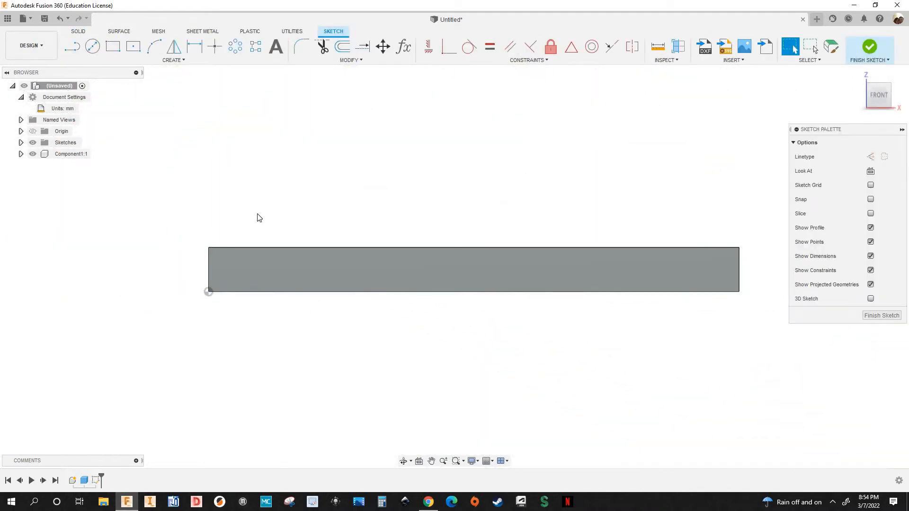
scroll(189, 225, "down", 3)
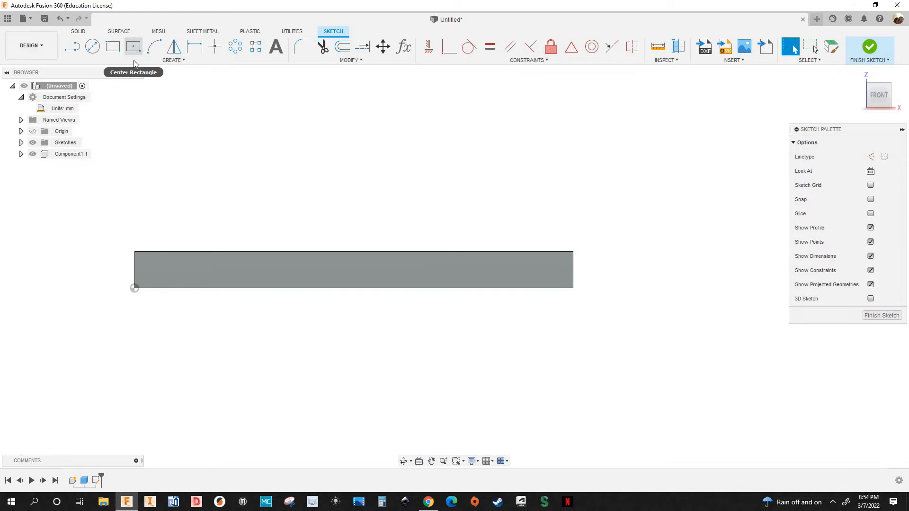
Step: Sketch a center rectangle about 51 mm wide near the middle of the block's front side face
left_click(134, 64)
scroll(213, 274, "up", 4)
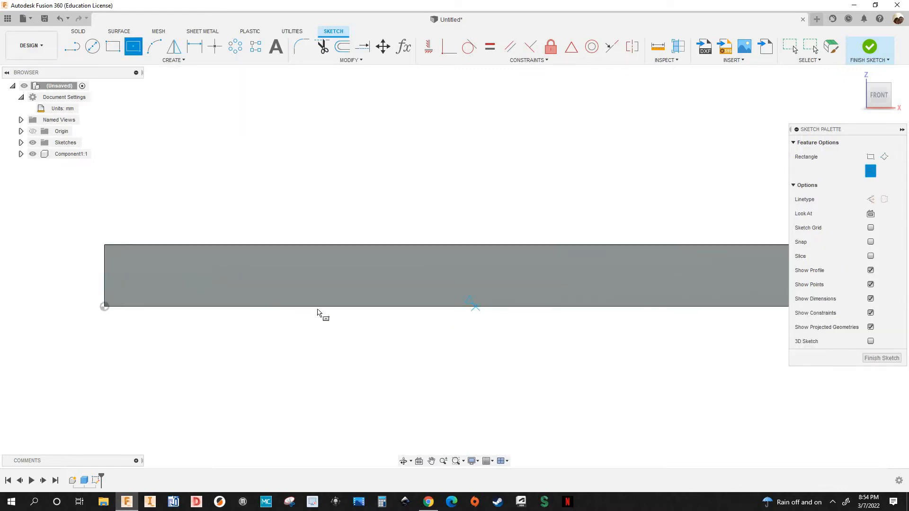
scroll(317, 312, "up", 5)
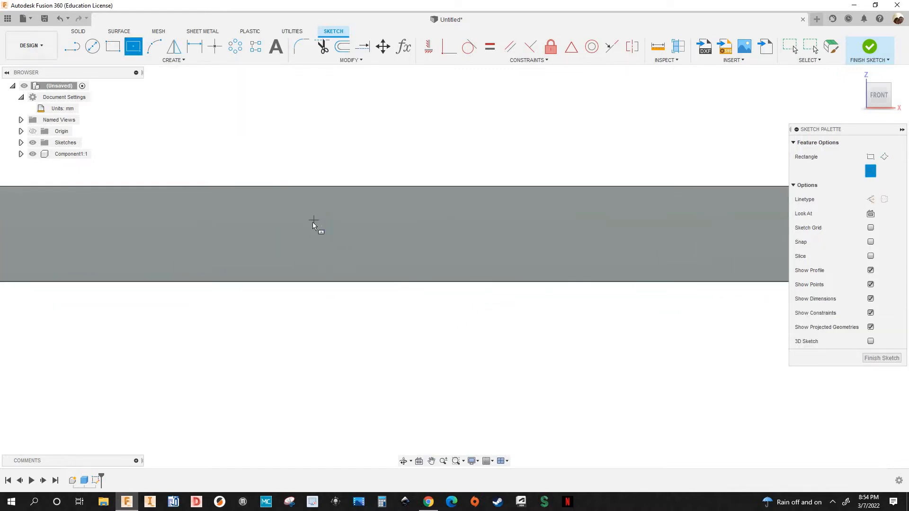
left_click(309, 218)
left_click(357, 239)
scroll(359, 242, "down", 3)
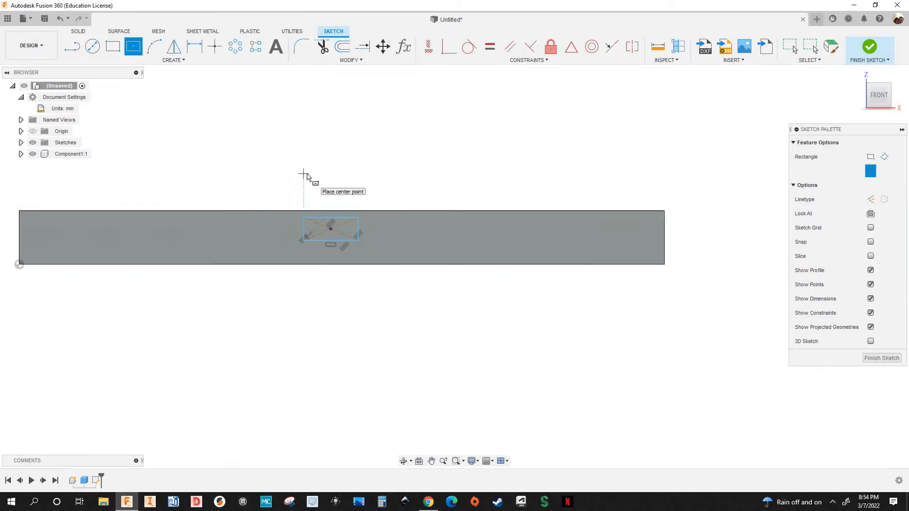
scroll(325, 254, "up", 3)
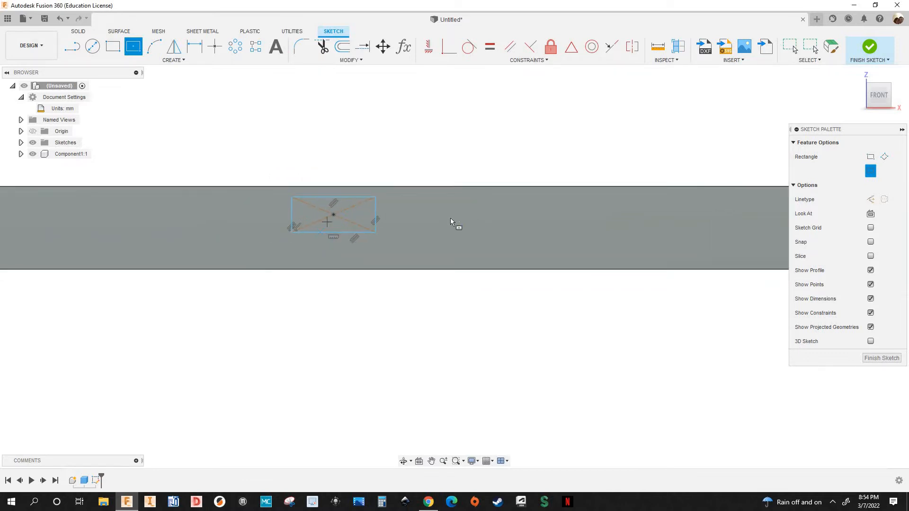
scroll(450, 212, "down", 2)
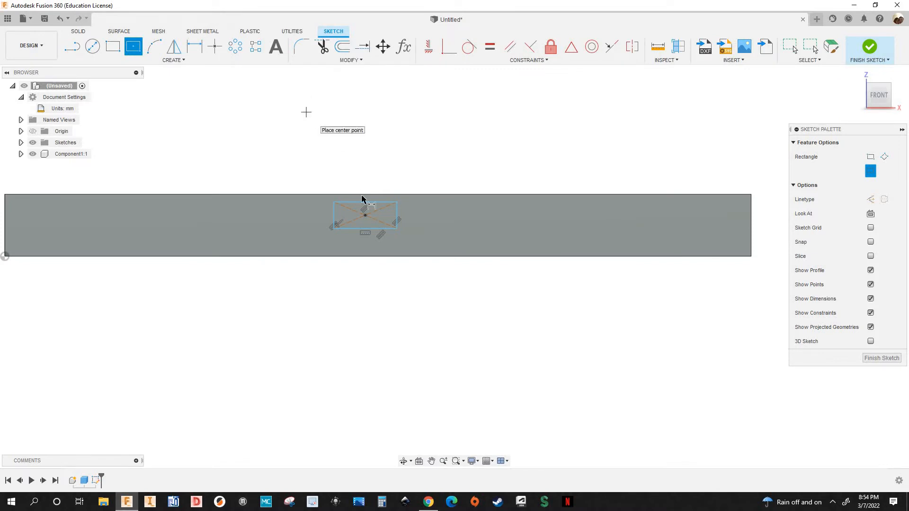
Step: Dimension the horizontal distance from the rectangle's center point to the block's right end as 250/2 mm
key("d")
scroll(363, 205, "up", 1)
left_click(368, 226)
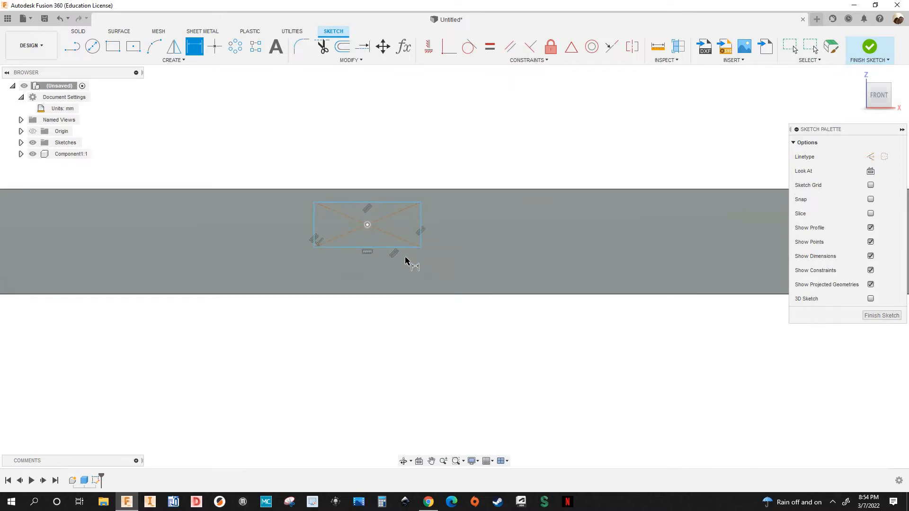
scroll(381, 258, "down", 2)
middle_click_drag(667, 268, 474, 266)
left_click(474, 266)
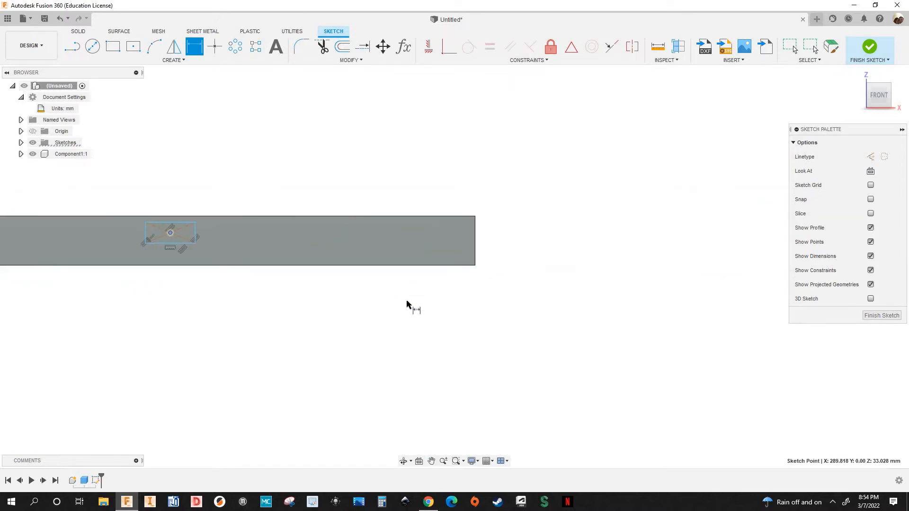
left_click(349, 326)
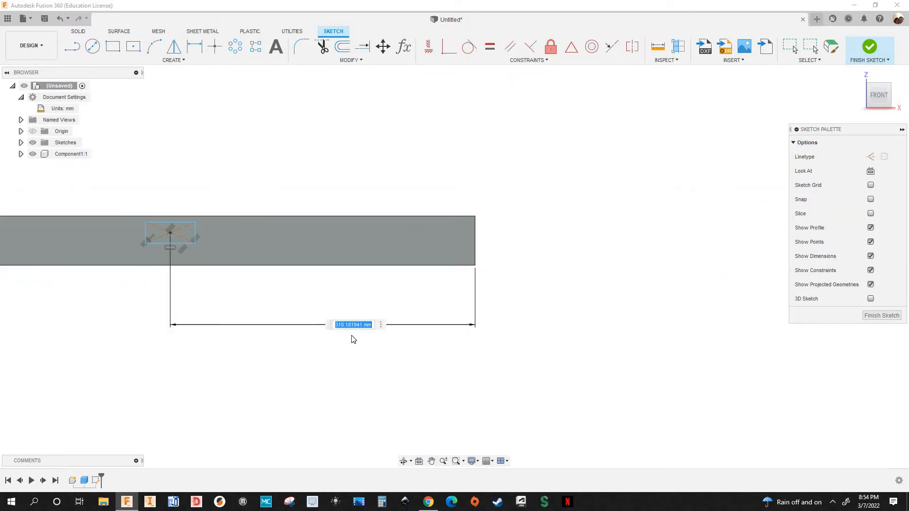
type("250/2")
key("Return")
scroll(327, 280, "down", 2)
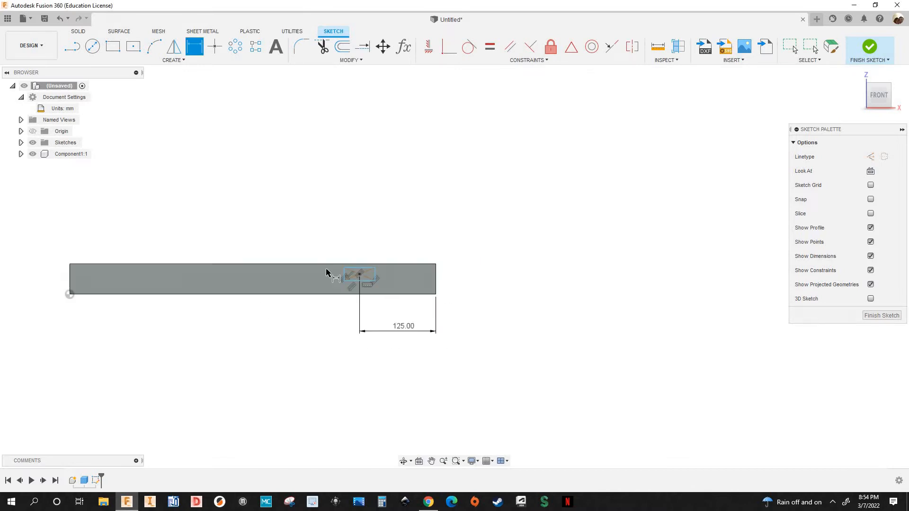
scroll(339, 316, "up", 2)
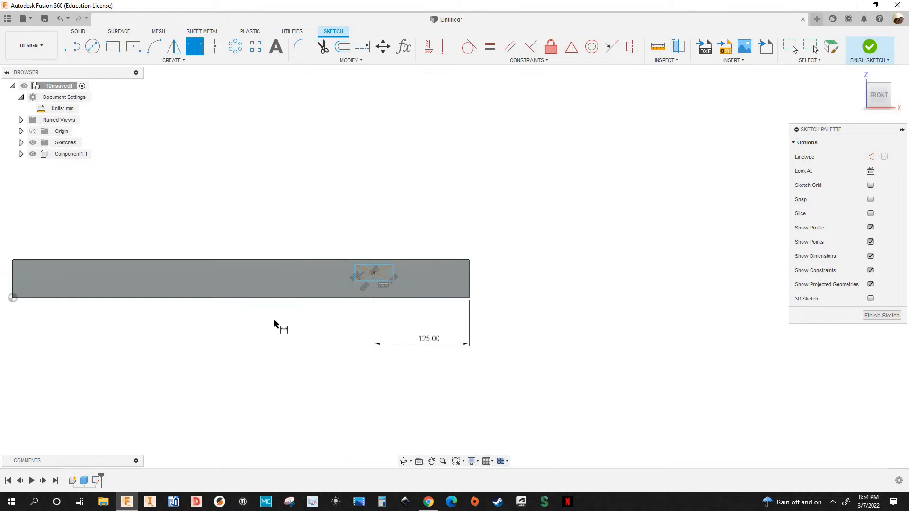
scroll(341, 337, "up", 1)
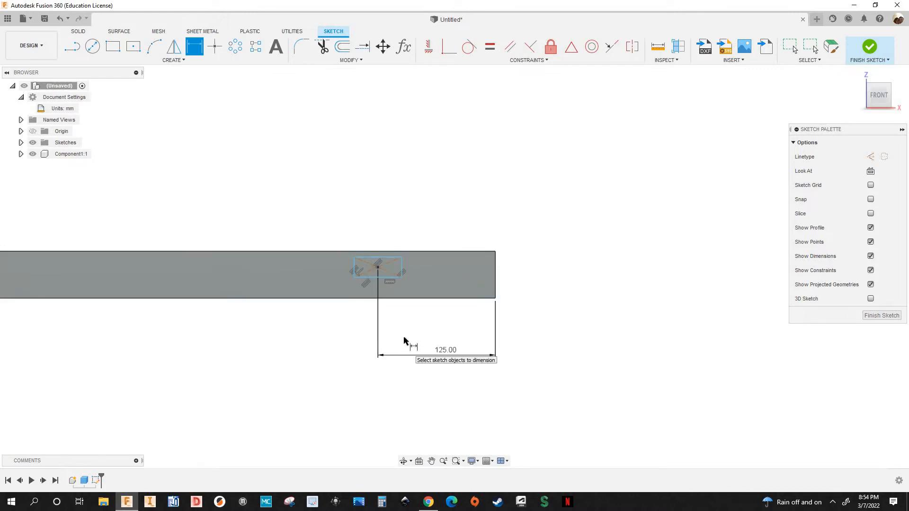
scroll(416, 353, "down", 2)
scroll(438, 362, "up", 4)
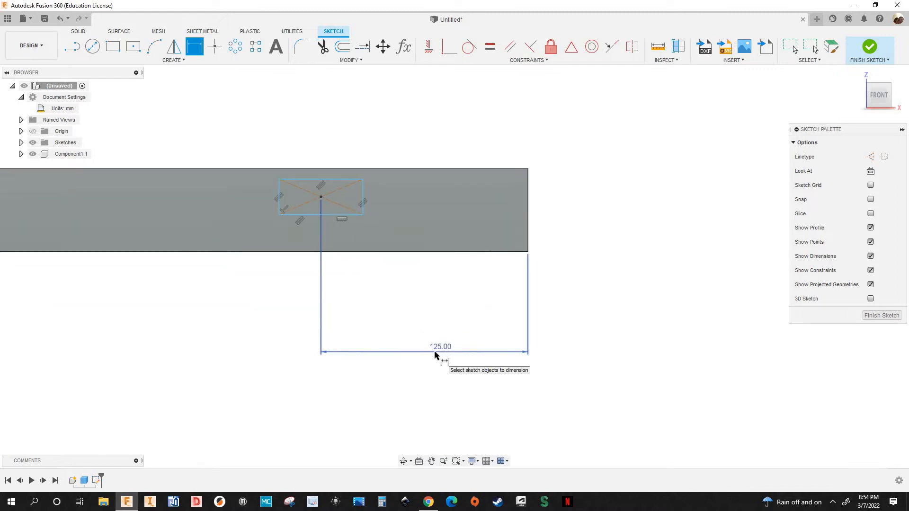
scroll(475, 355, "down", 5)
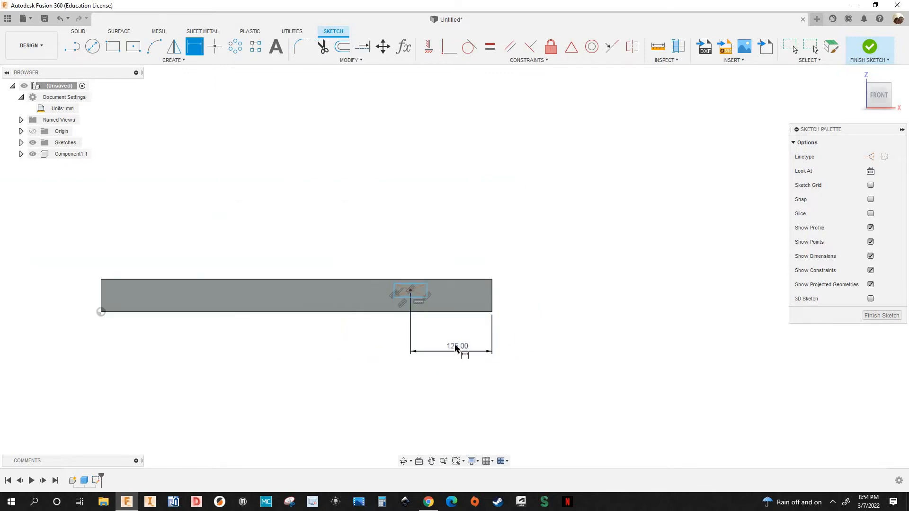
scroll(466, 362, "up", 3)
scroll(463, 367, "down", 3)
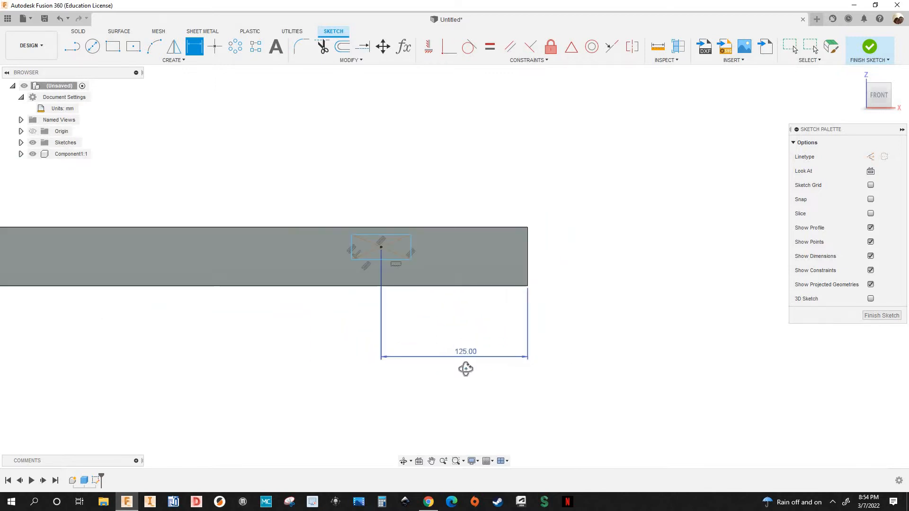
middle_click_drag(465, 359, 465, 357, "shift")
right_click(468, 372)
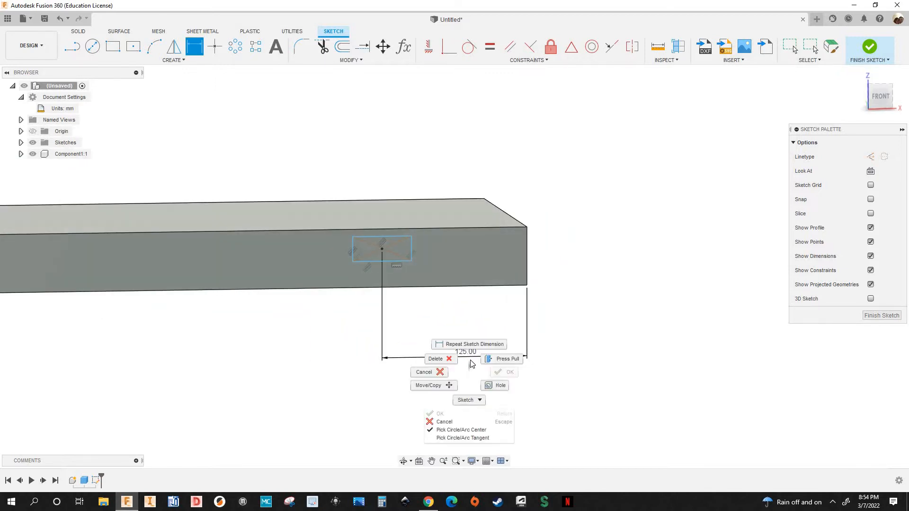
left_click(472, 344)
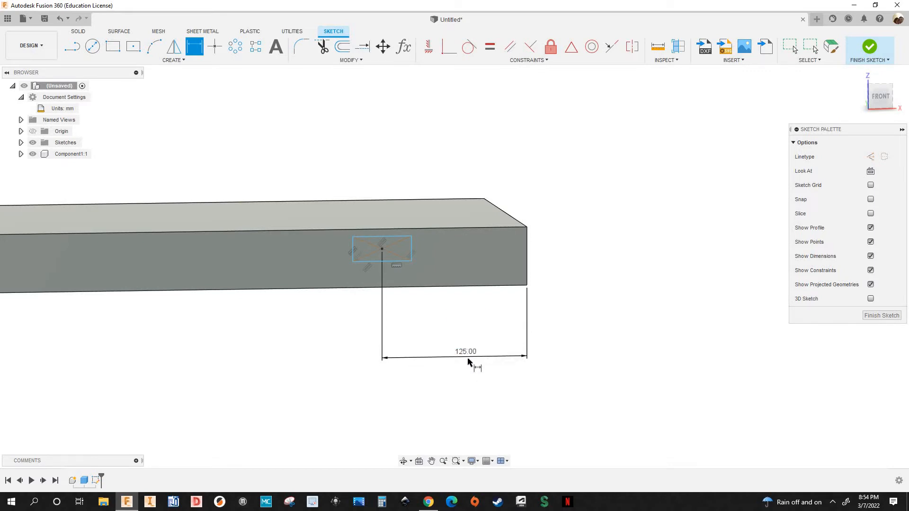
key("Escape")
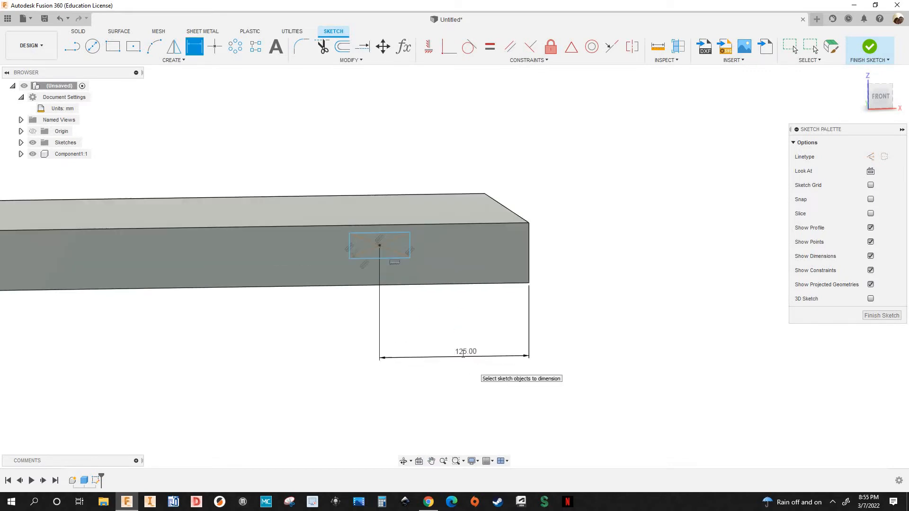
Step: Set the horizontal distance from the rectangle's center to the block's right end to 600/2 mm
double_click(465, 353)
type("600/2")
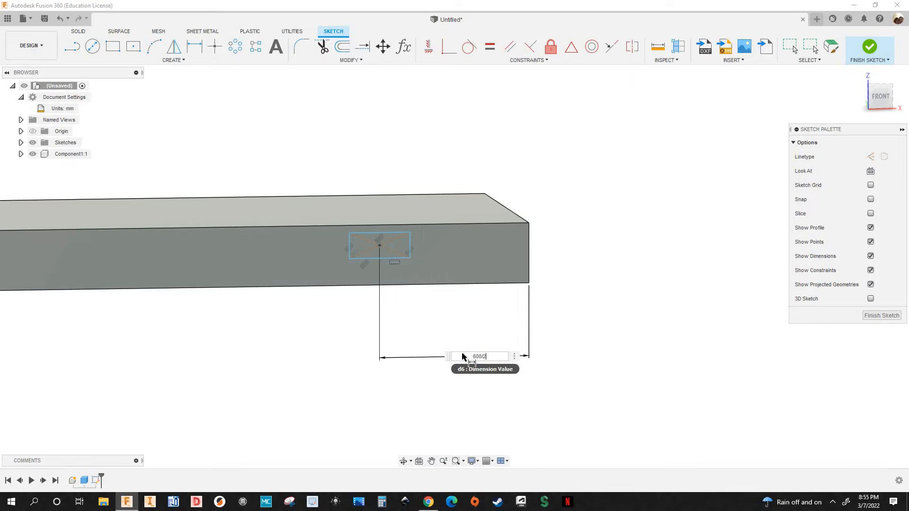
key("Return")
scroll(268, 325, "down", 5)
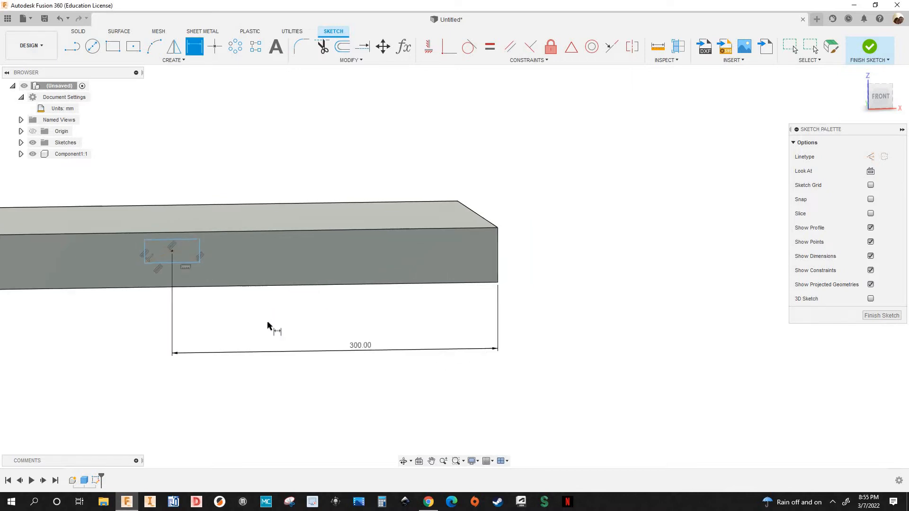
middle_click_drag(288, 341, 301, 285, "shift")
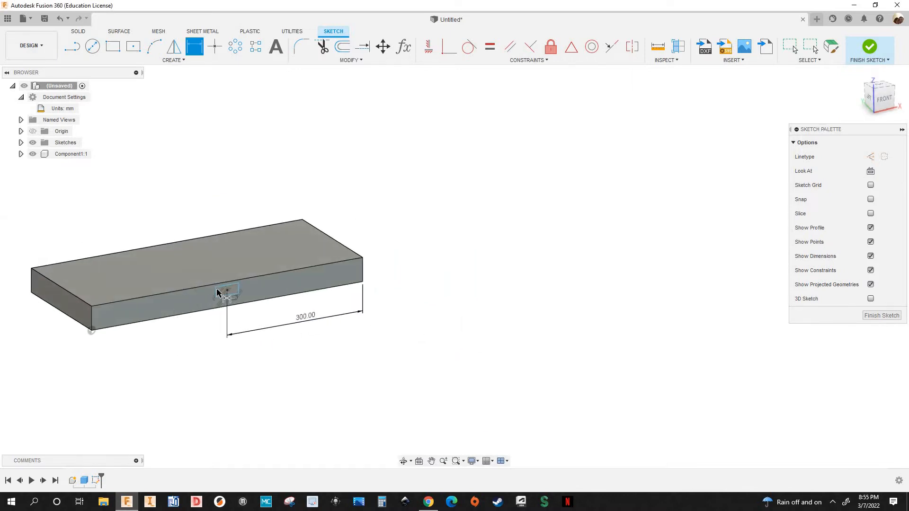
middle_click_drag(240, 309, 450, 314)
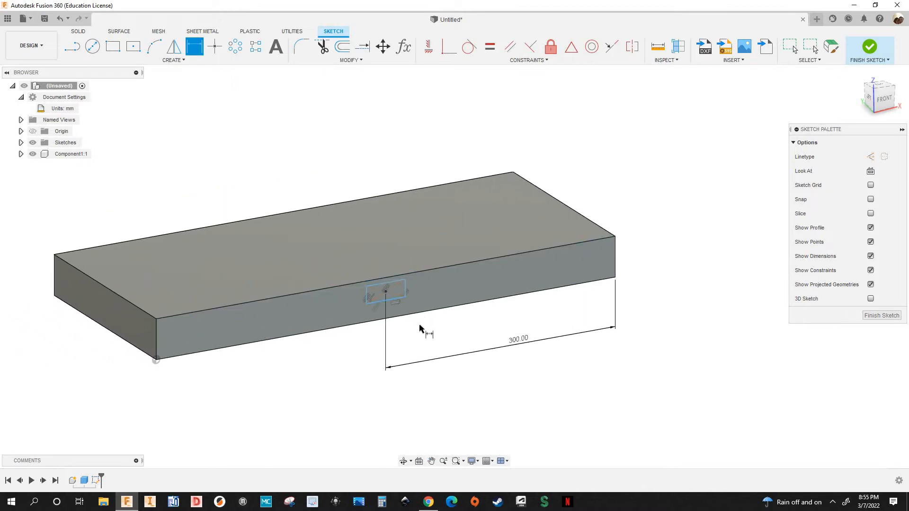
Step: Dimension the vertical distance from the rectangle's center point to the block's top right corner as 50/2 mm
scroll(308, 380, "up", 4)
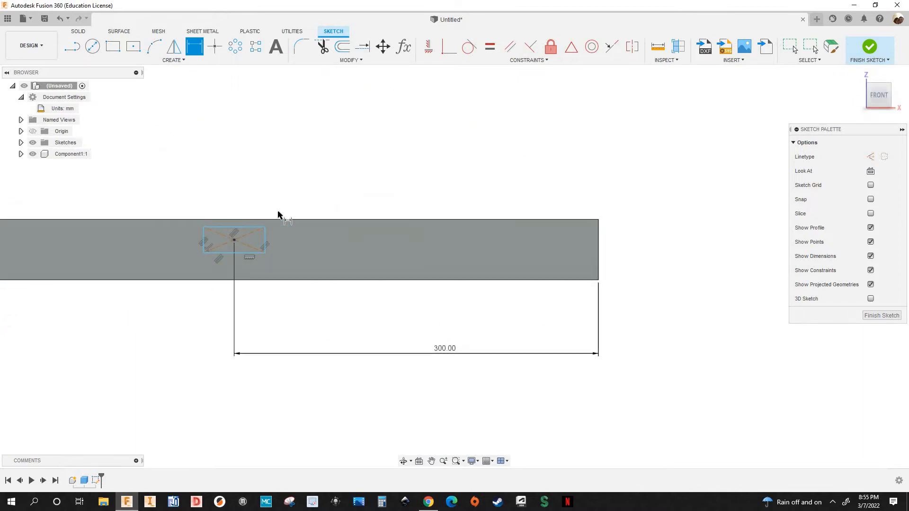
scroll(278, 215, "up", 3)
scroll(352, 228, "up", 3)
middle_click_drag(353, 228, 226, 237)
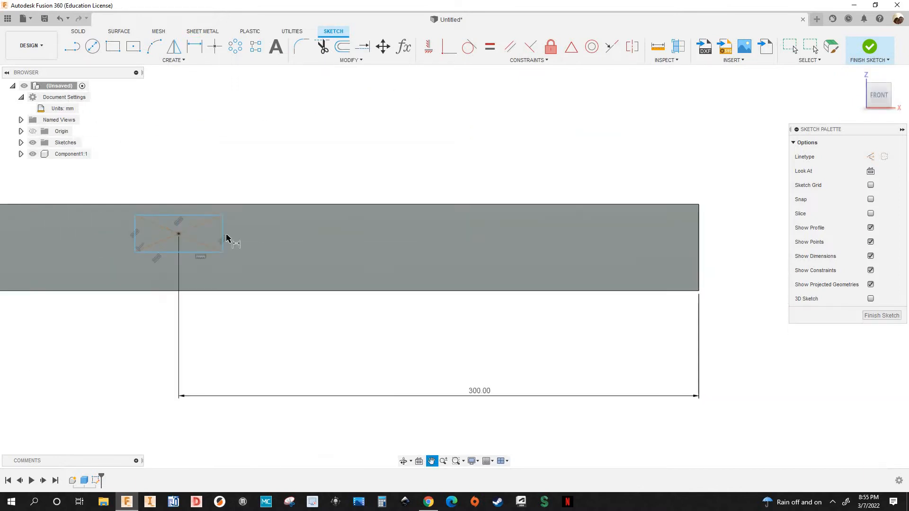
key("d")
scroll(227, 238, "down", 1)
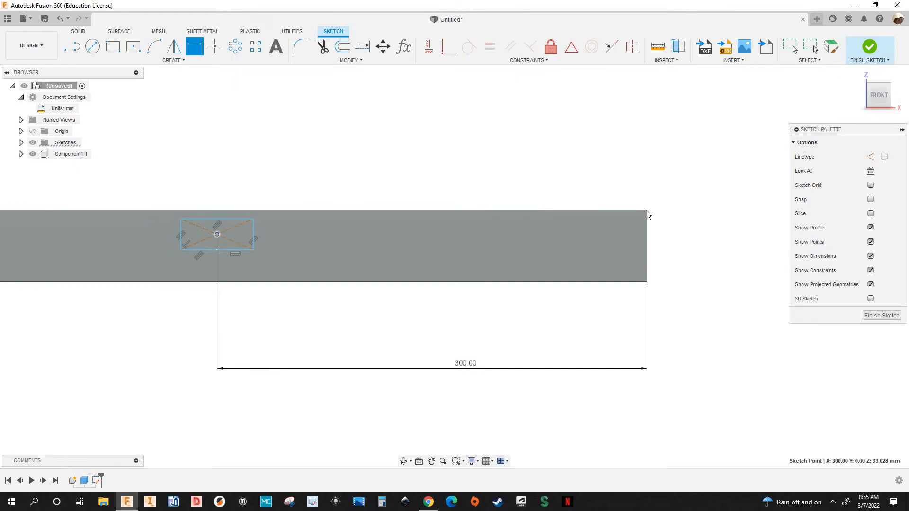
left_click(647, 214)
left_click(671, 224)
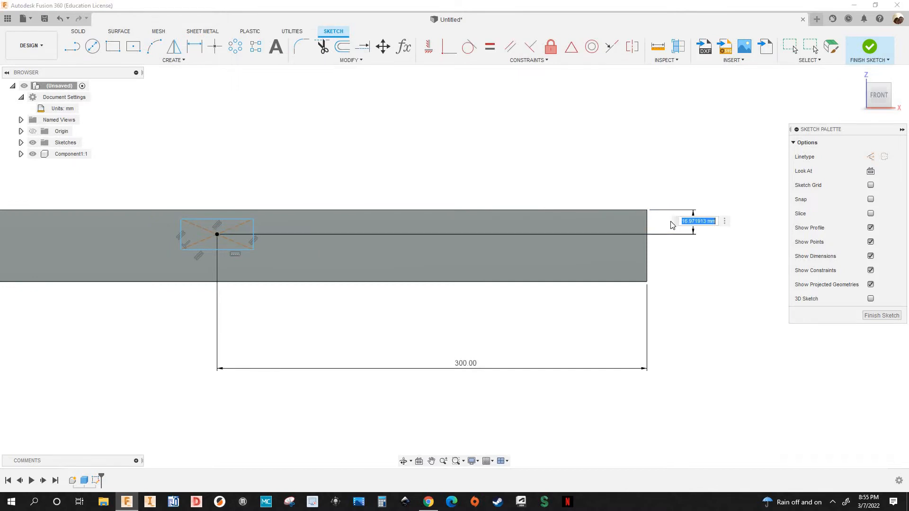
type("50/2")
key("Return")
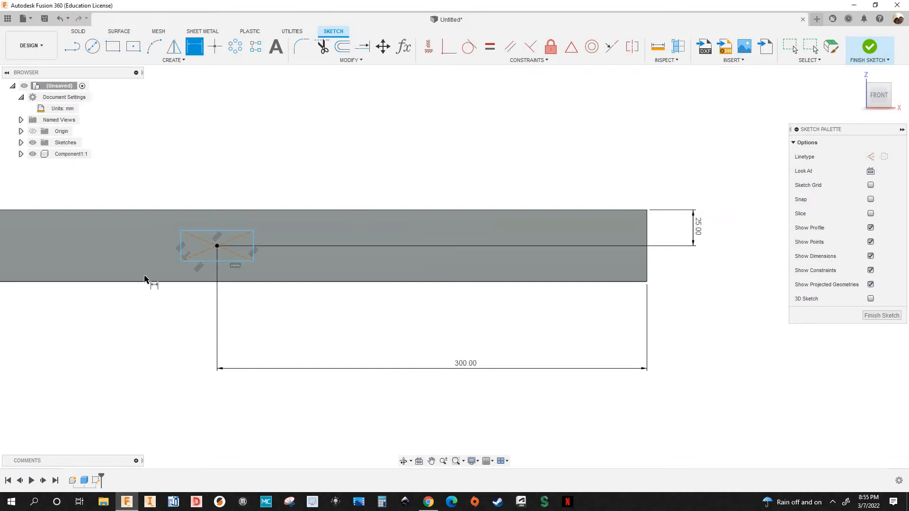
Step: Dimension the rectangle's upper edge and set its width to 70 mm
scroll(197, 264, "down", 1)
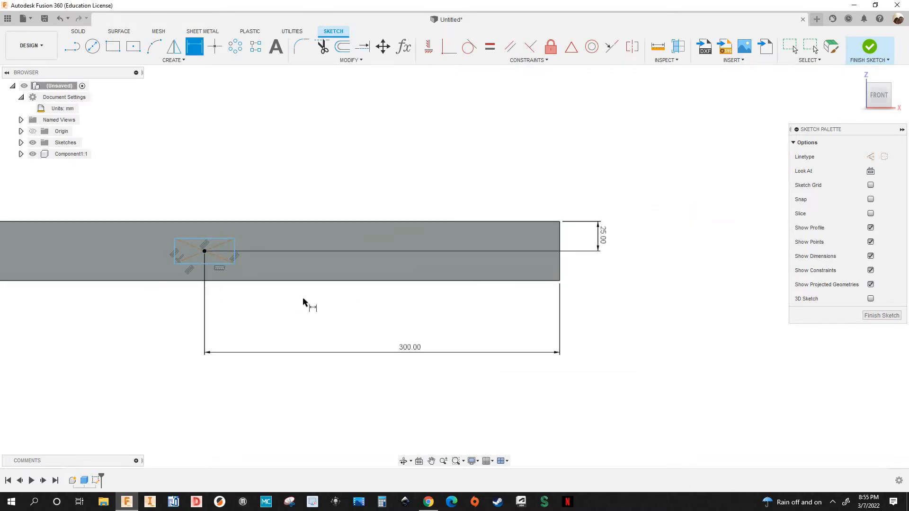
scroll(368, 243, "up", 3)
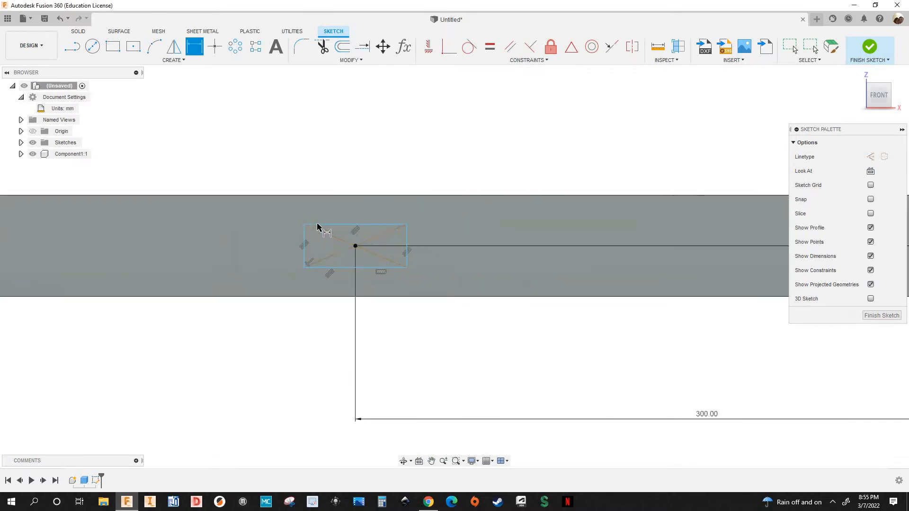
scroll(318, 226, "down", 2)
scroll(342, 213, "up", 2)
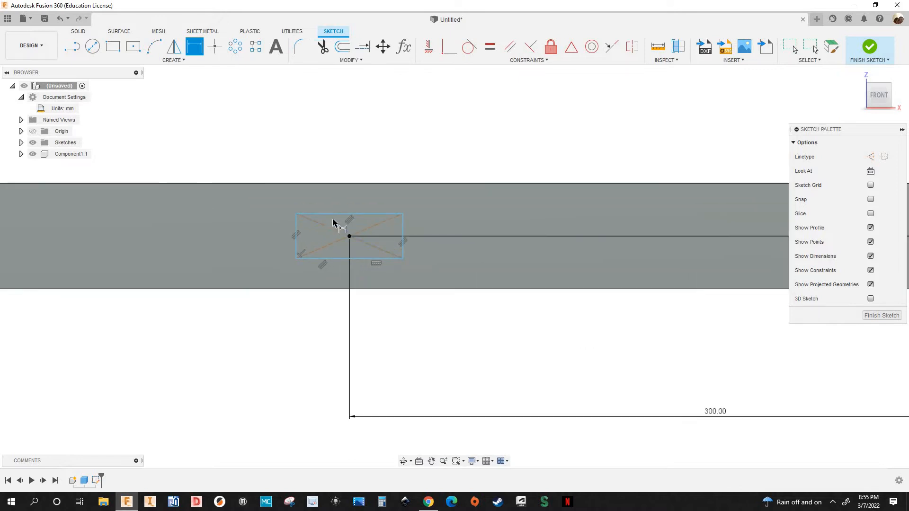
left_click(337, 213)
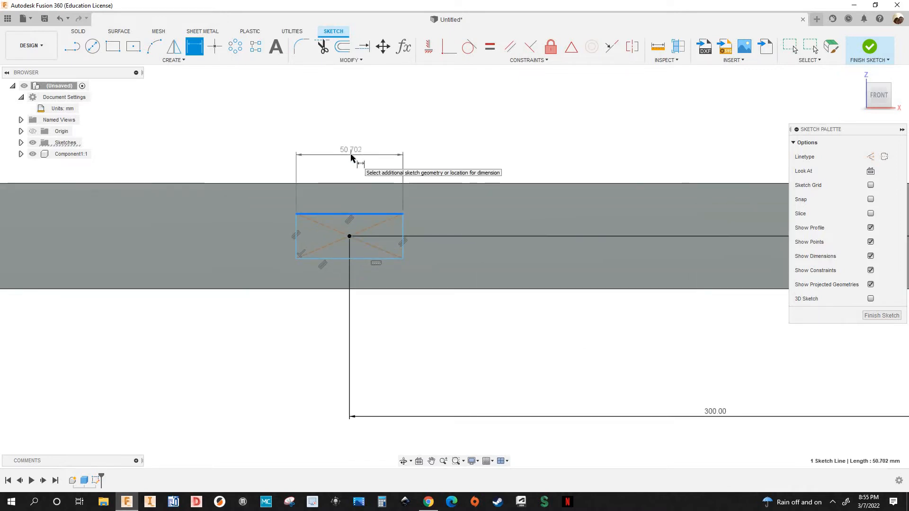
left_click(351, 156)
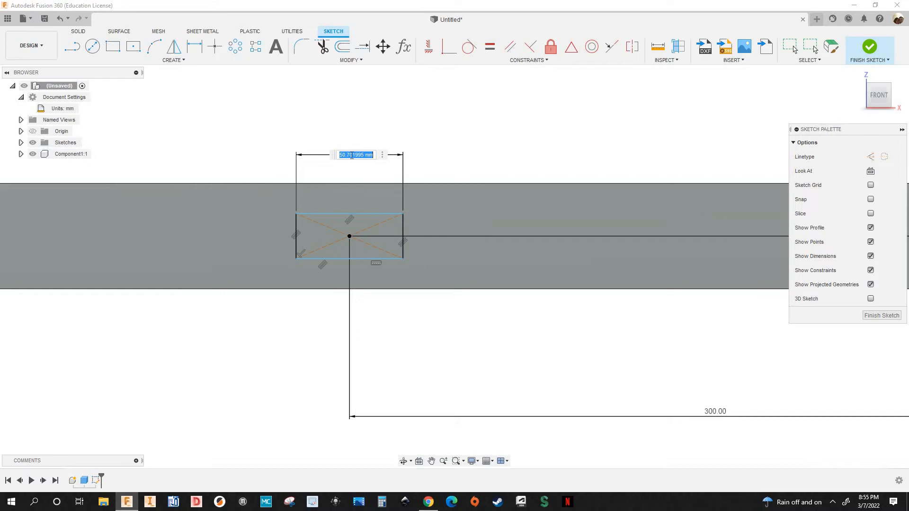
type("70")
key("Return")
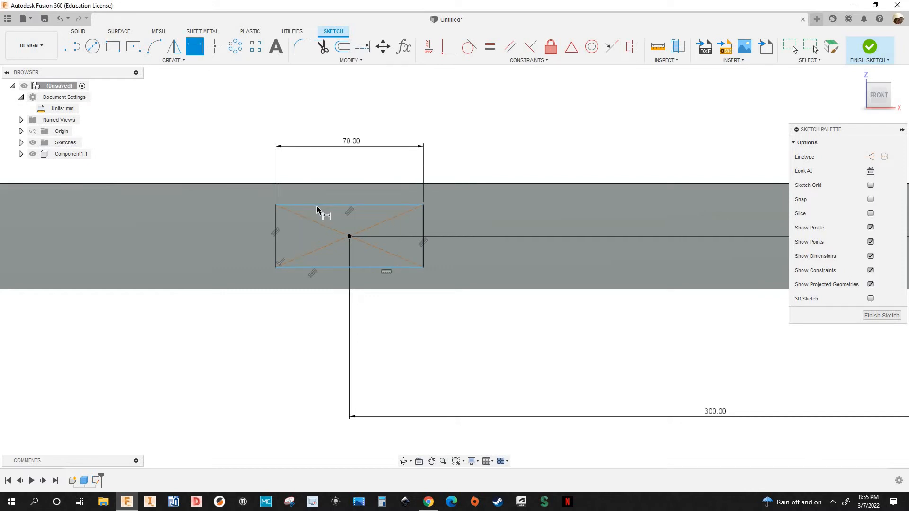
Step: Dimension the rectangle's left edge and set its height to 25 mm
left_click(276, 235)
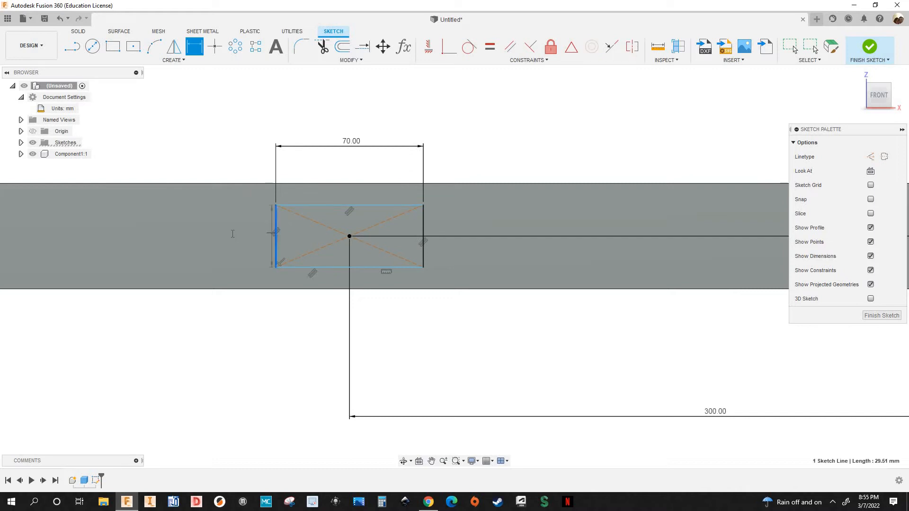
left_click(232, 235)
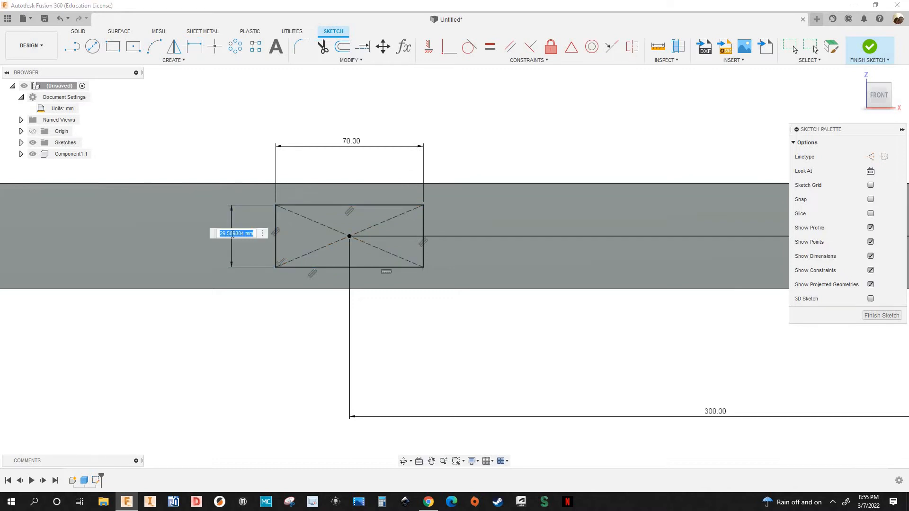
type("25")
key("Return")
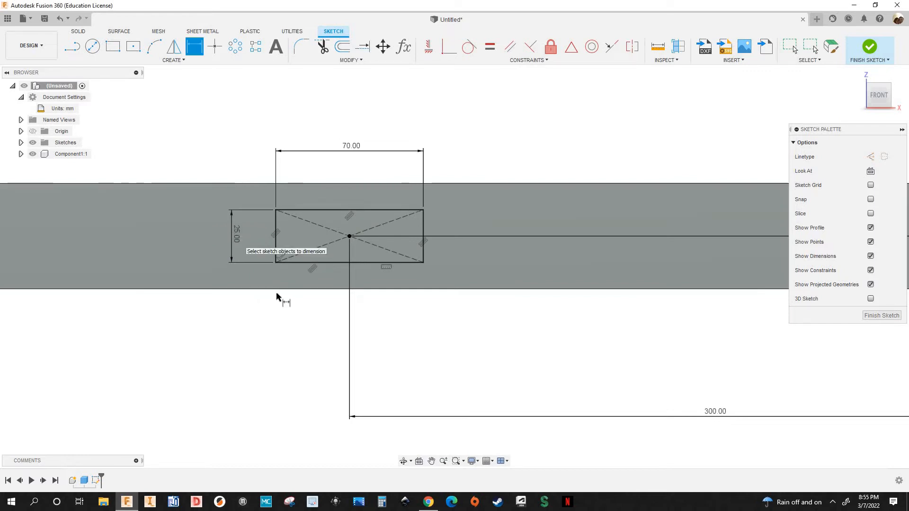
Step: Sketch a center rectangle about 32 mm wide on the block's front face, between the 70 x 25 mm rectangle and the block's right end
scroll(279, 293, "down", 4)
scroll(290, 238, "up", 3)
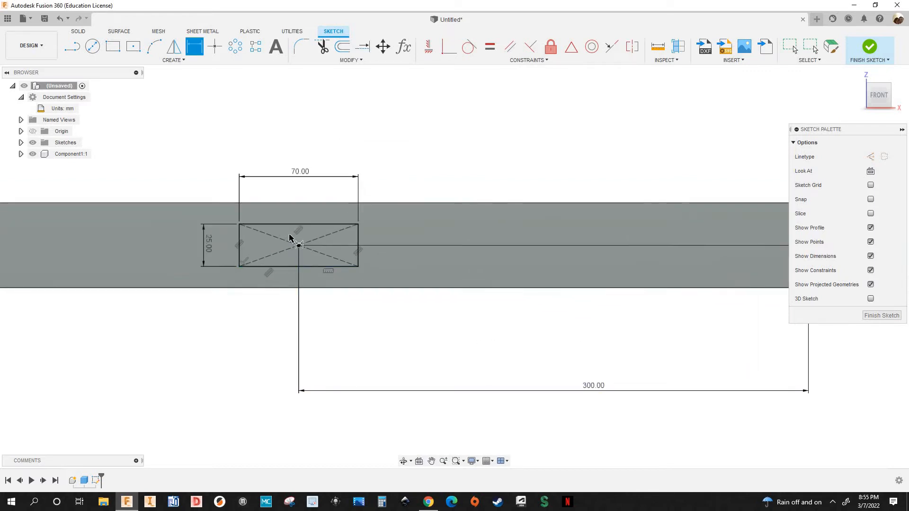
scroll(361, 265, "down", 2)
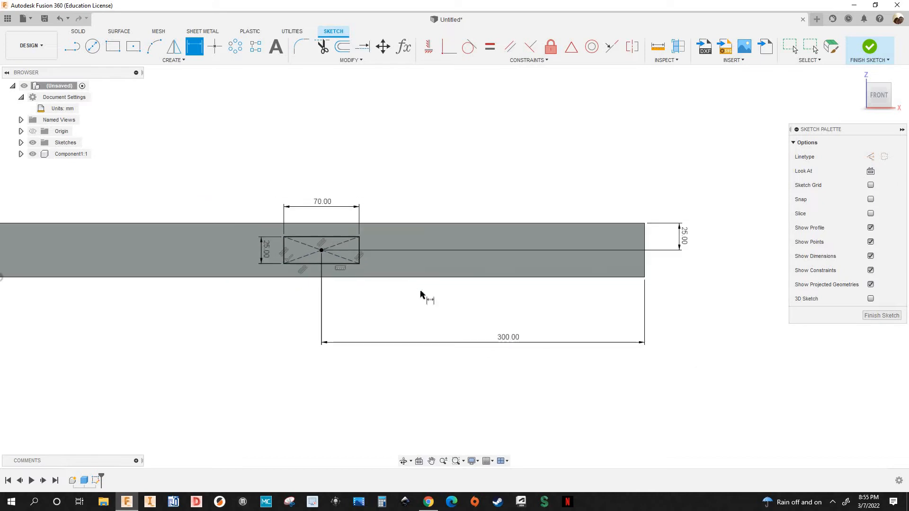
middle_click_drag(337, 287, 259, 287)
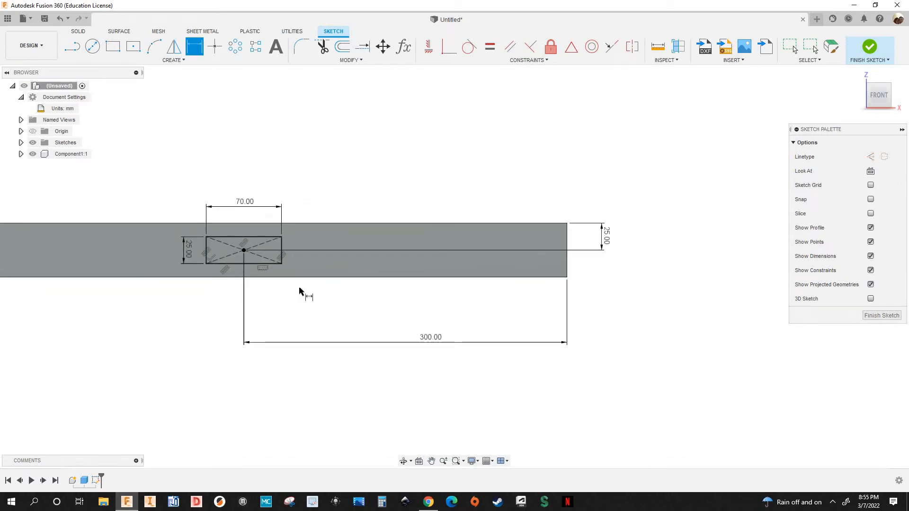
scroll(306, 299, "up", 2)
scroll(416, 256, "down", 1)
scroll(395, 268, "up", 1)
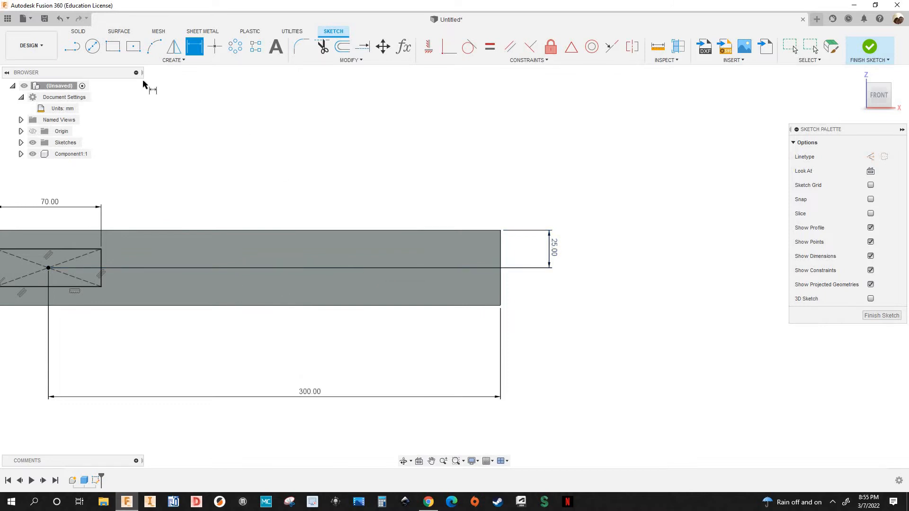
left_click(133, 47)
scroll(362, 267, "up", 2)
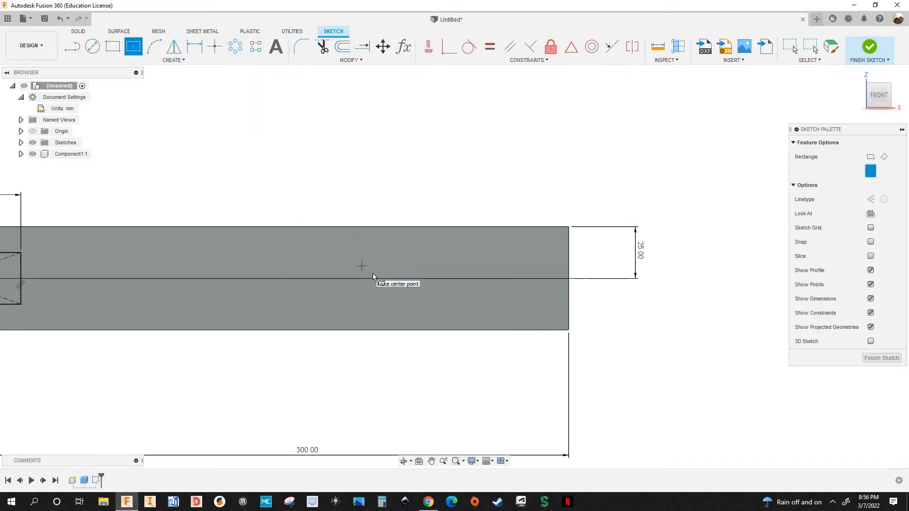
left_click(357, 259)
left_click(390, 275)
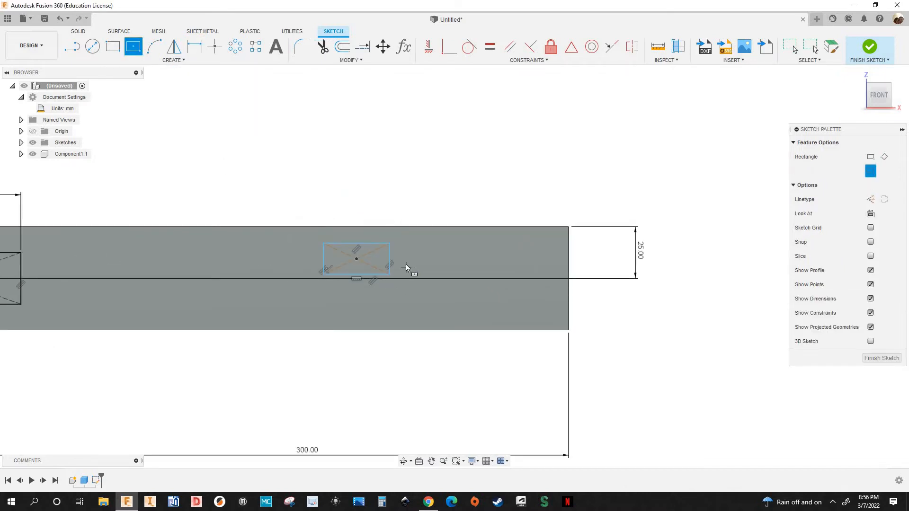
Step: Dimension the new rectangle's center vertically from the block's lower right corner, linking the value to the first rectangle's 25 mm center offset (d7)
scroll(405, 264, "down", 2)
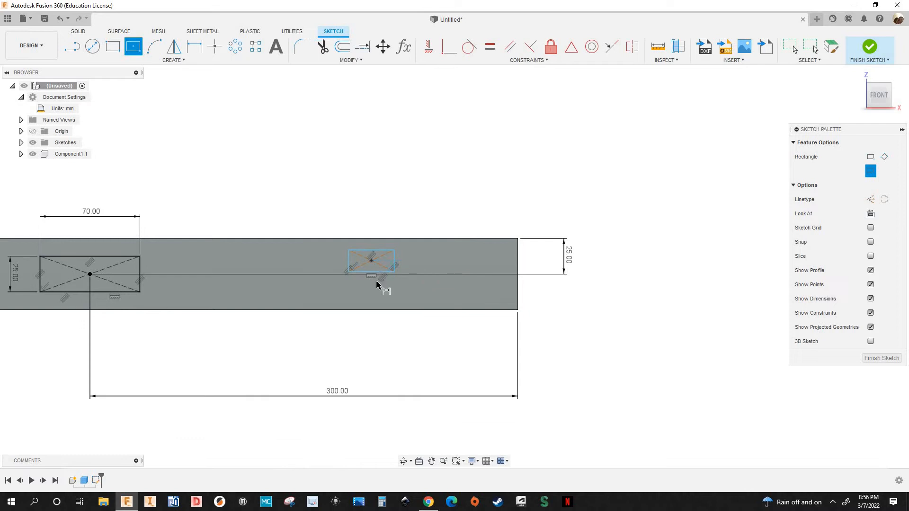
key("d")
left_click(371, 260)
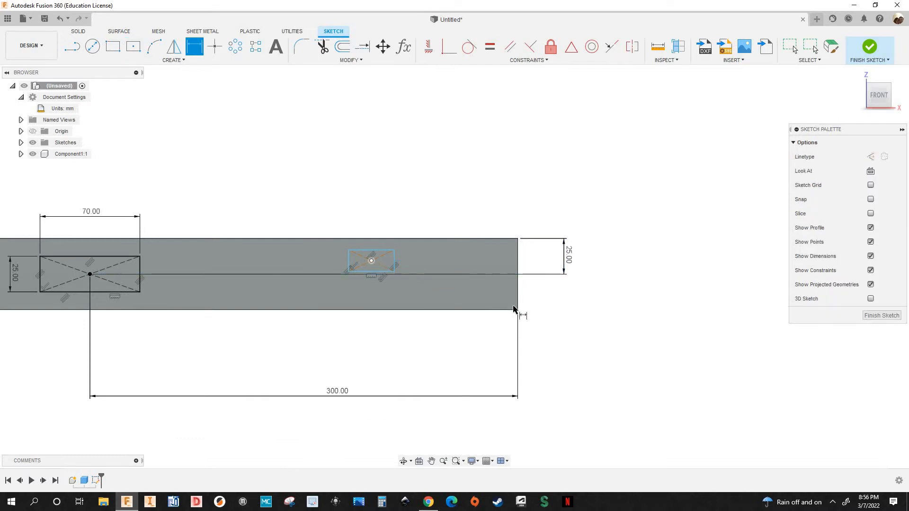
left_click(531, 306)
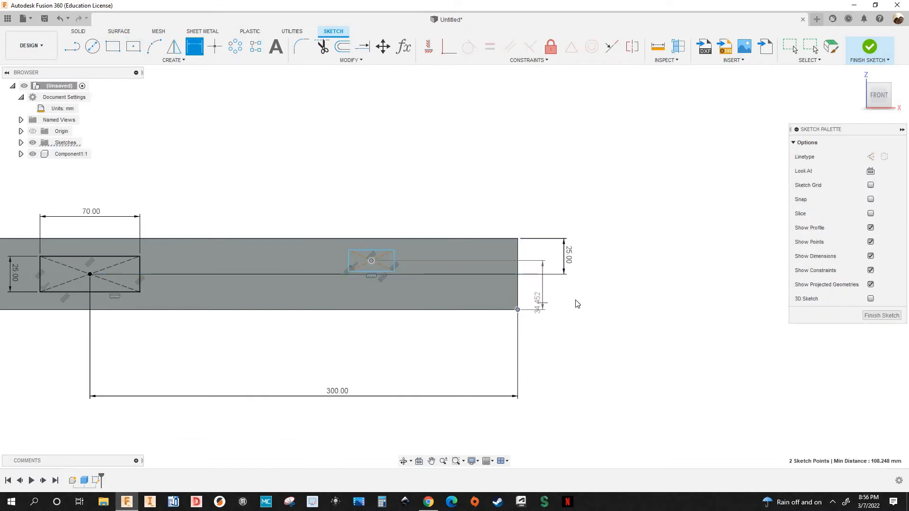
left_click(568, 304)
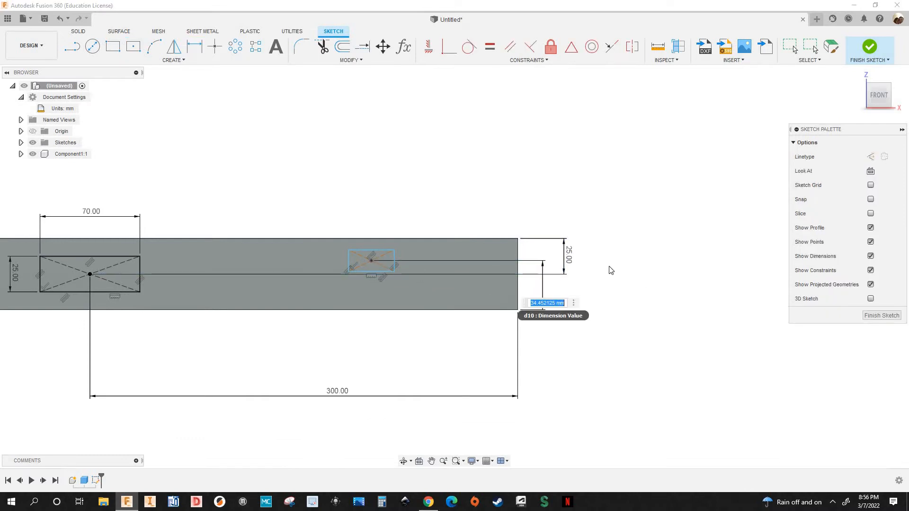
left_click(570, 255)
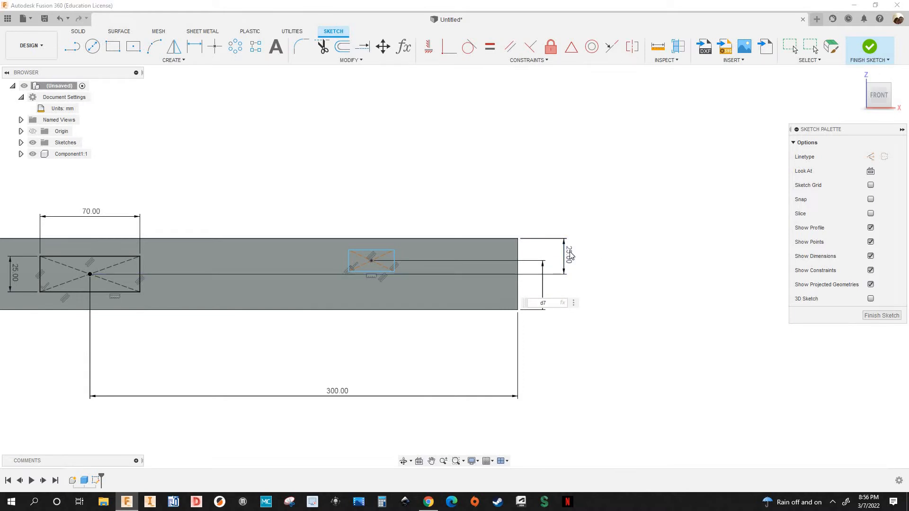
key("Return")
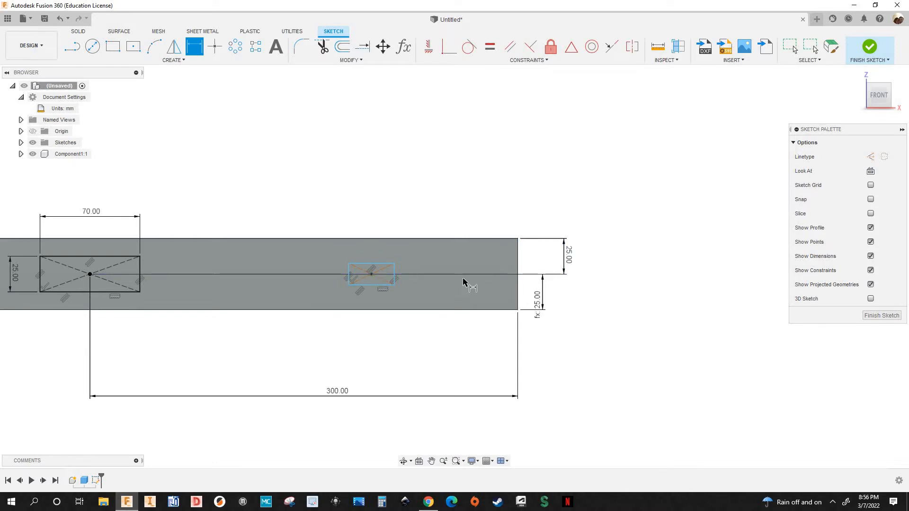
Step: Dimension the new rectangle's lower edge and link its width to the first rectangle's 70 mm width (d8)
scroll(417, 308, "up", 3)
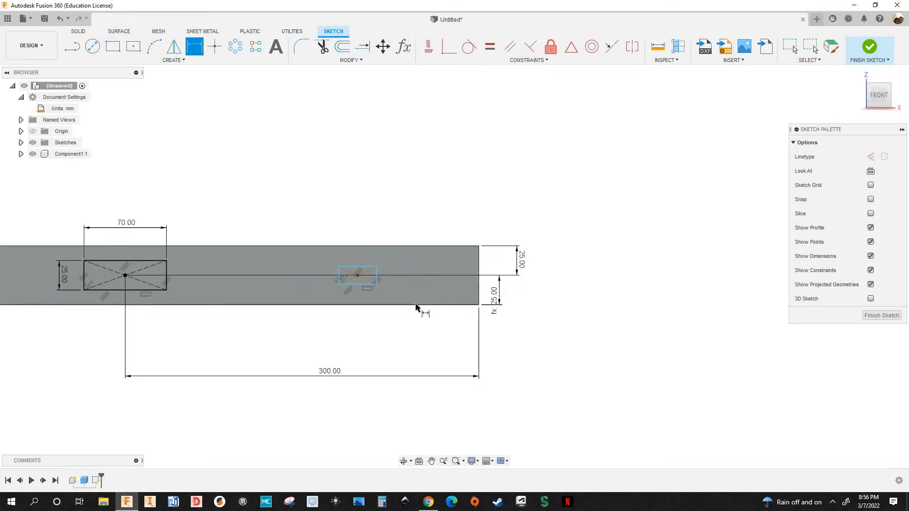
scroll(343, 291, "down", 3)
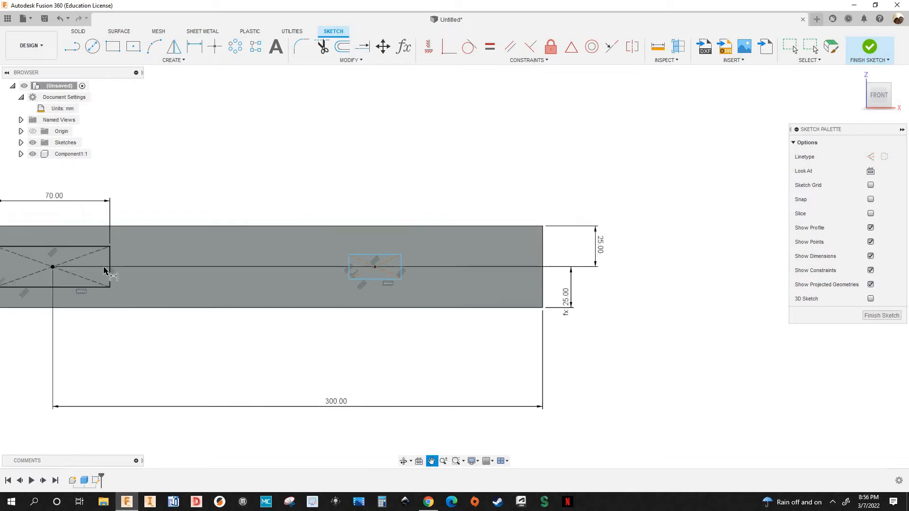
left_click(413, 280)
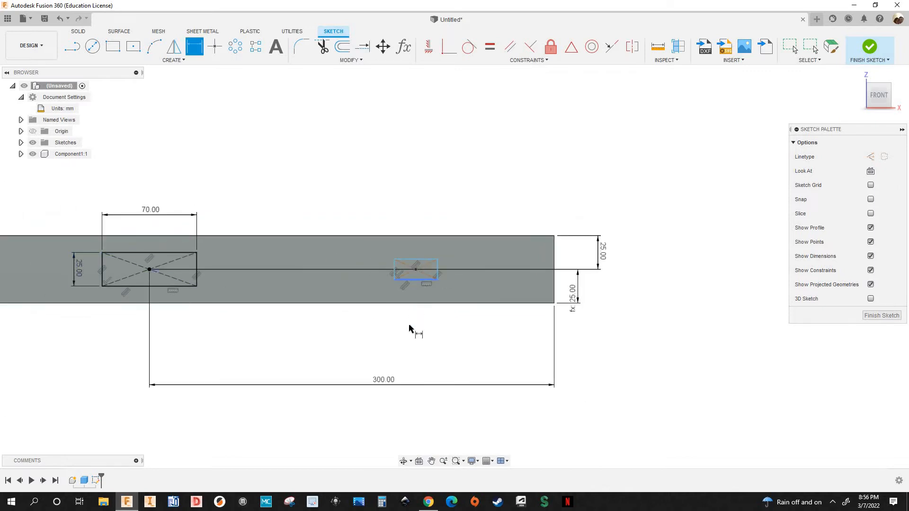
left_click(422, 329)
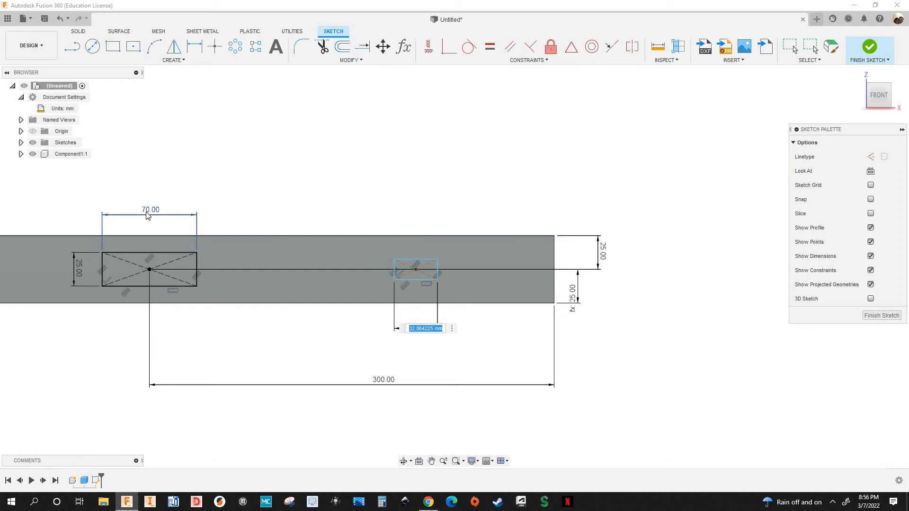
type("d8")
mouse_move(147, 216)
key("Return")
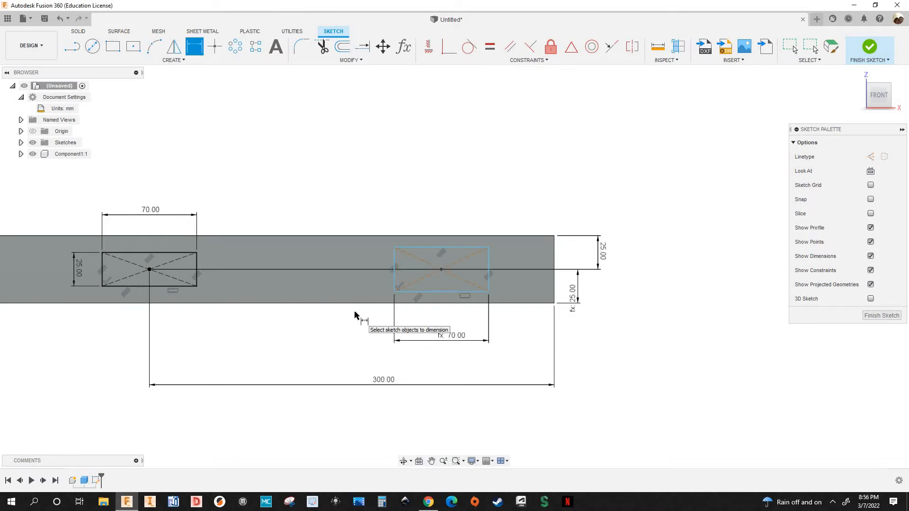
Step: Dimension the new rectangle's left edge and link its height to the first rectangle's 25 mm height (d9)
left_click(394, 277)
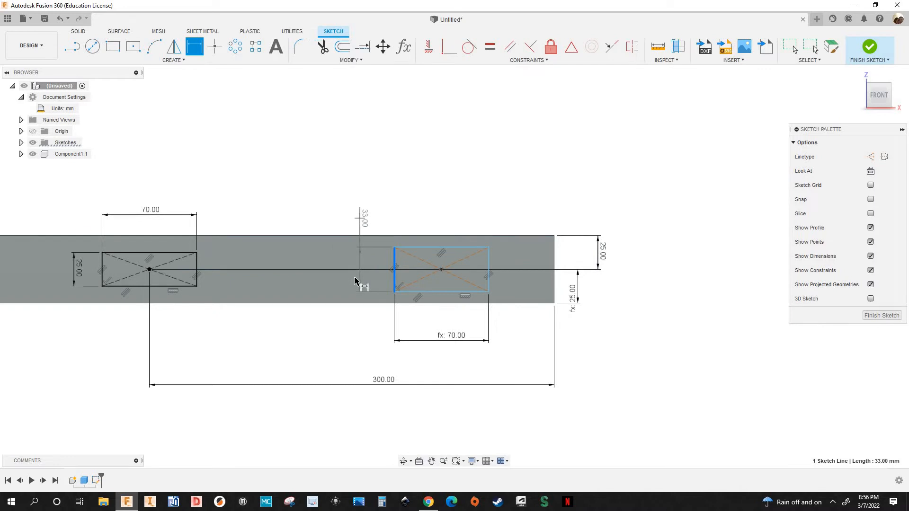
left_click(354, 280)
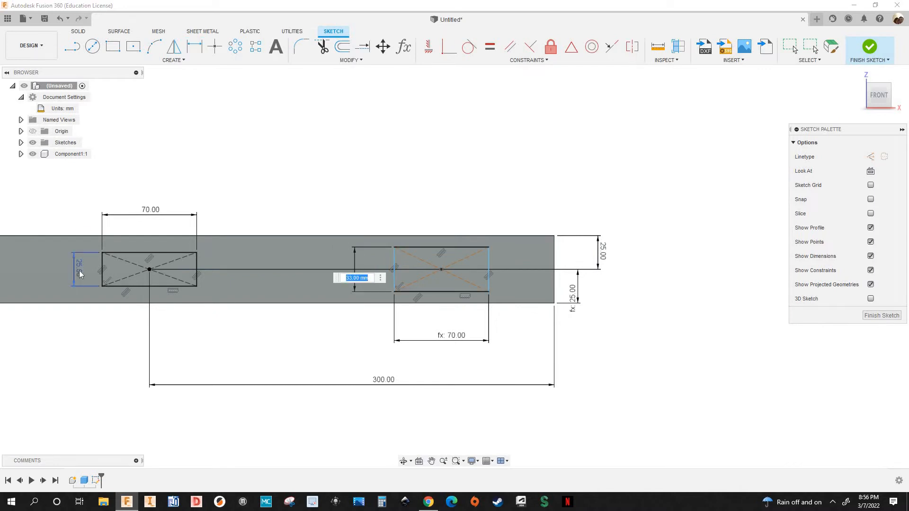
type("d9")
key("Return")
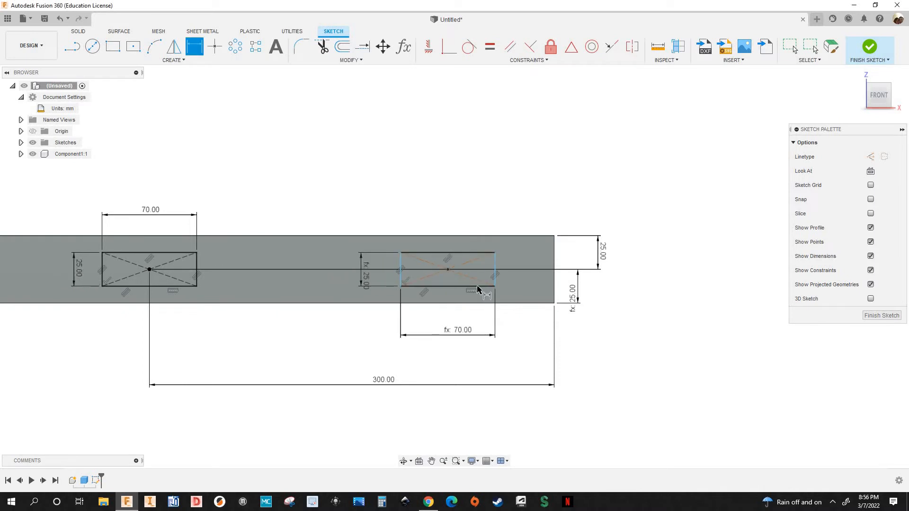
Step: Set the horizontal distance from the new rectangle's upper right corner to the block's upper right corner to 70 mm
scroll(451, 278, "up", 3)
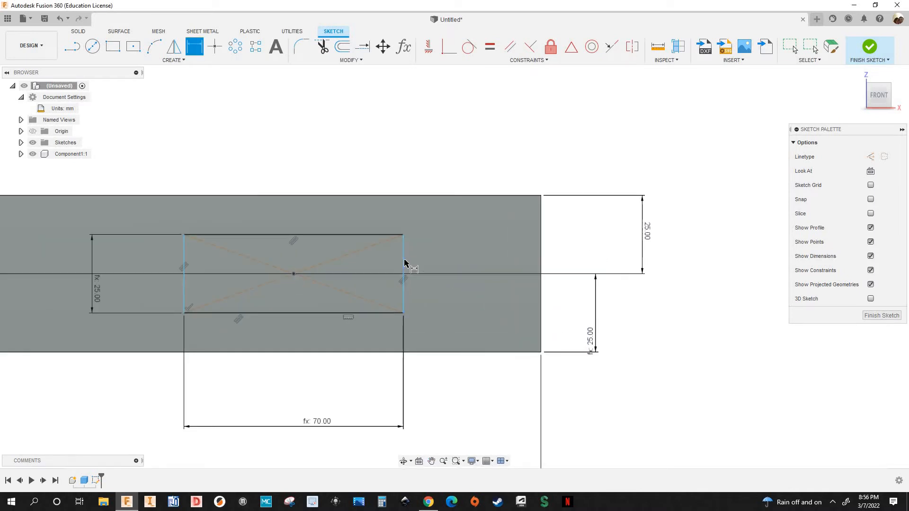
scroll(404, 256, "up", 1)
scroll(521, 282, "down", 1)
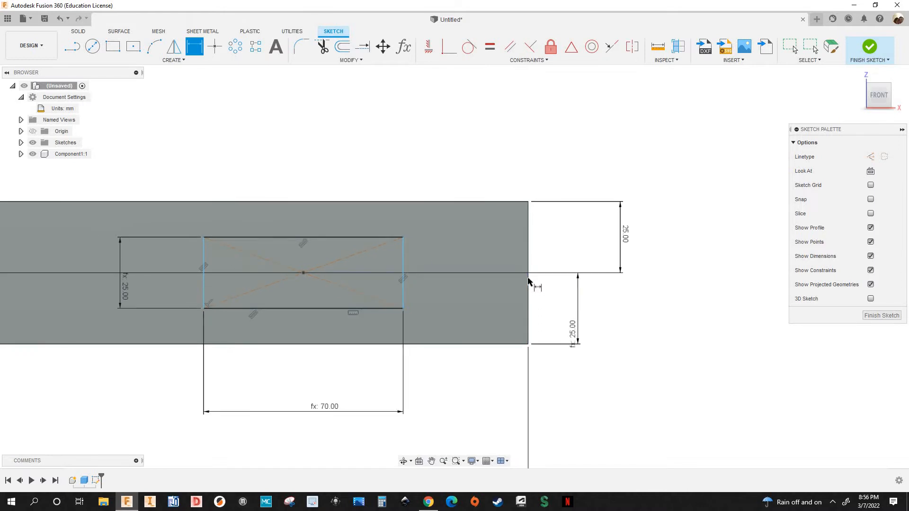
left_click(403, 237)
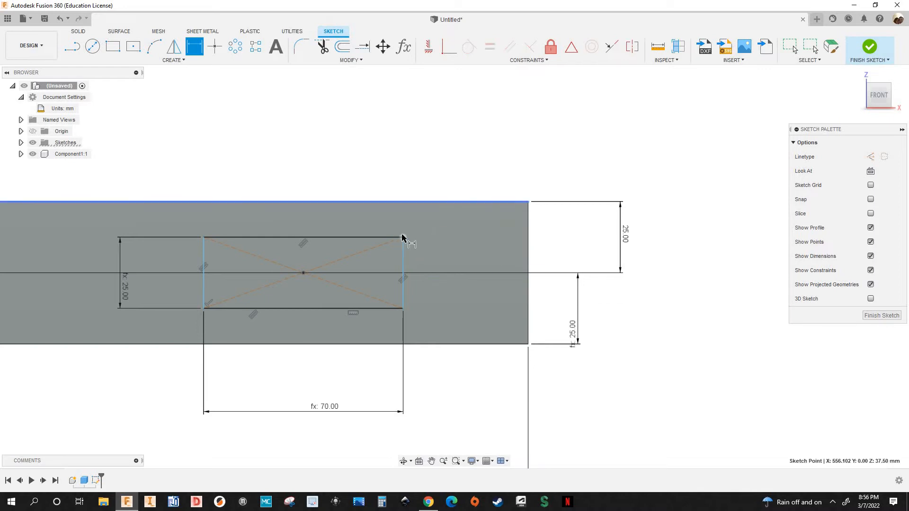
left_click(529, 202)
left_click(477, 152)
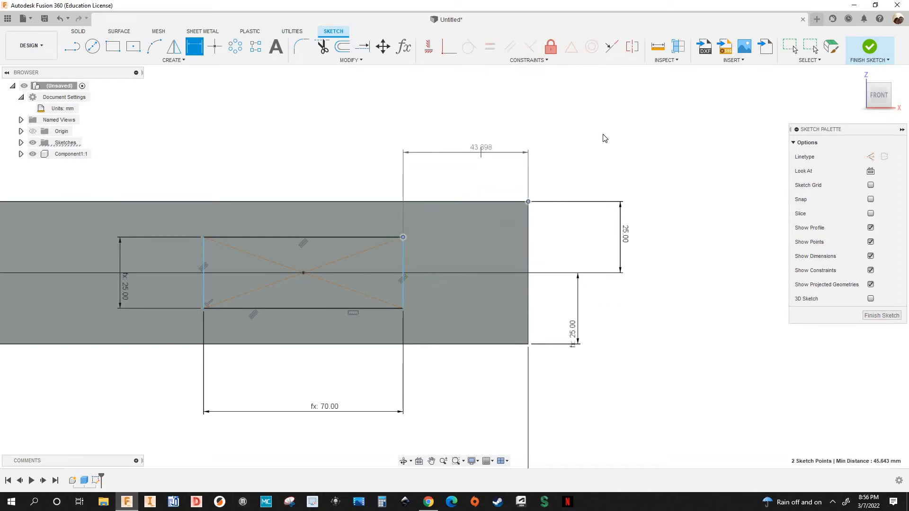
scroll(609, 136, "down", 3)
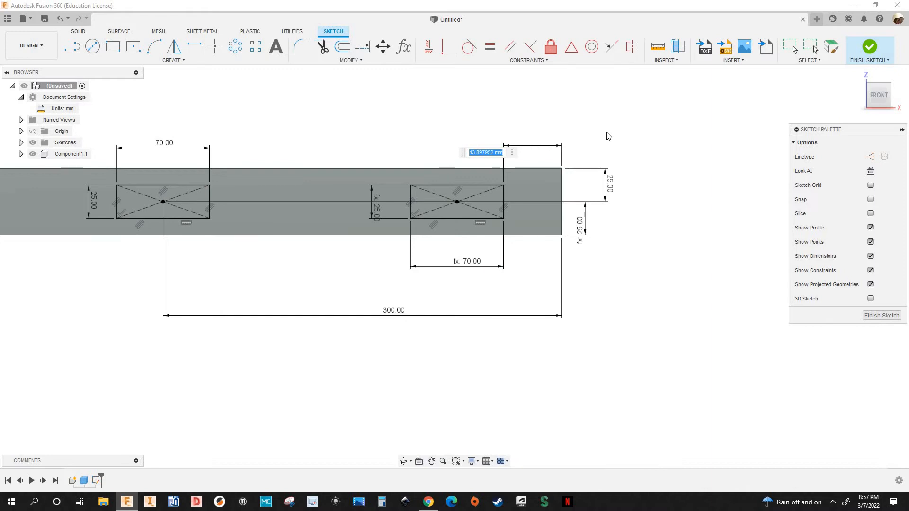
type("70")
key("Return")
Step: Examine the dimensioned center and right rectangles on the block's front face
scroll(481, 257, "down", 5)
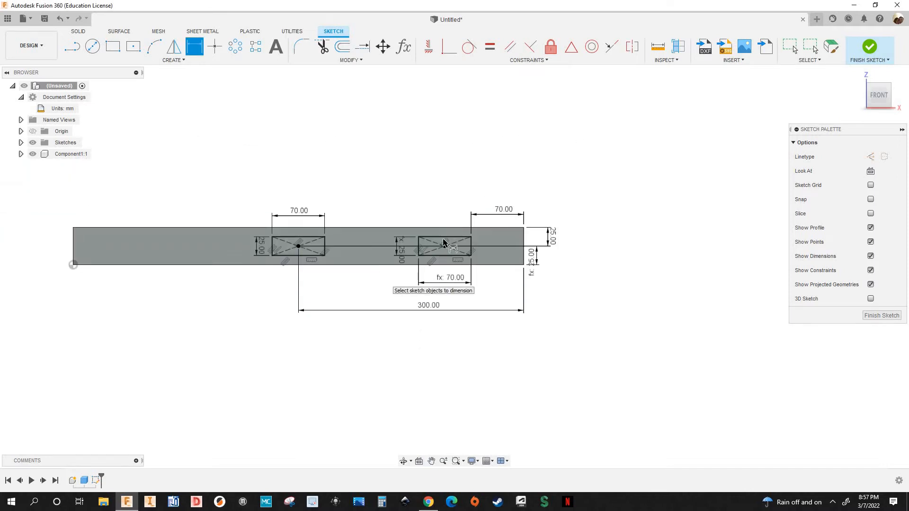
scroll(412, 275, "up", 3)
scroll(463, 229, "down", 1)
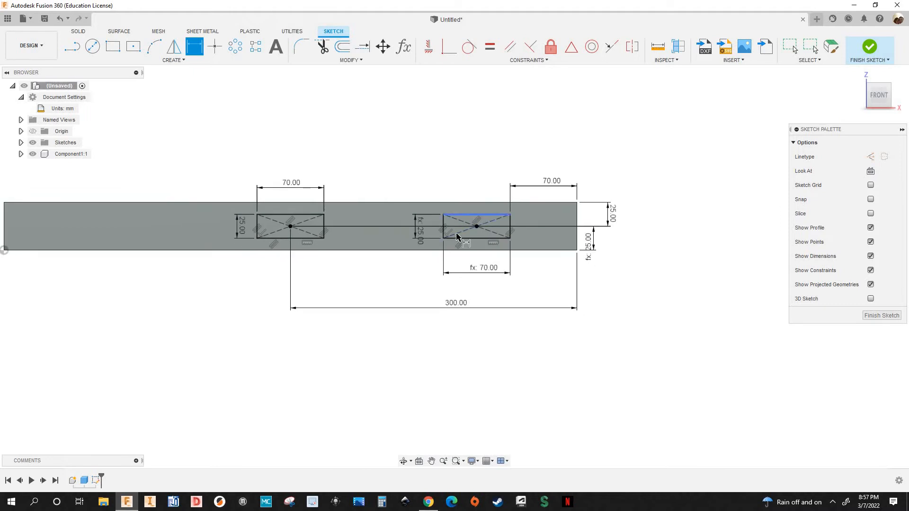
scroll(415, 233, "up", 2)
scroll(254, 264, "down", 2)
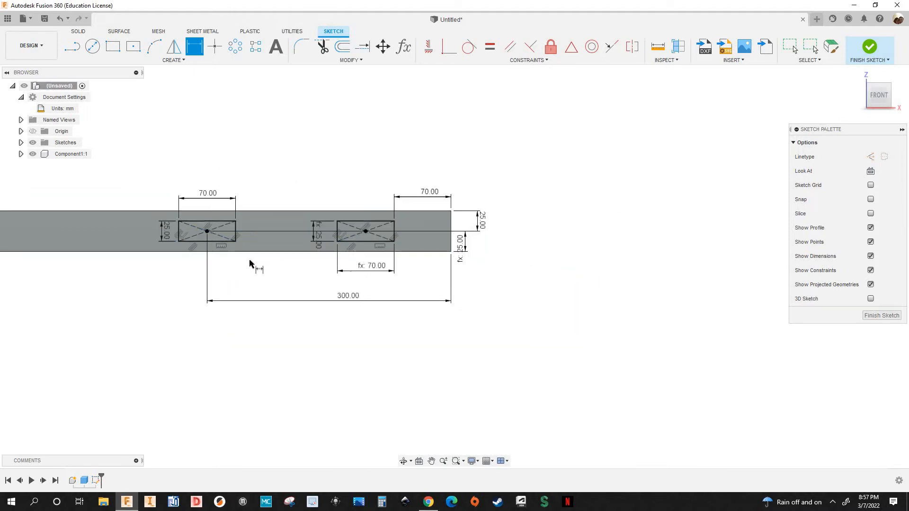
scroll(245, 263, "up", 1)
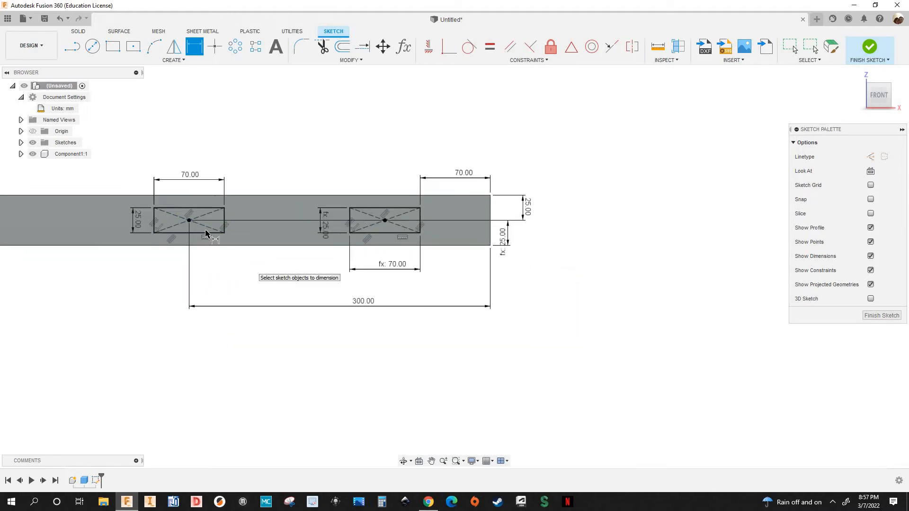
scroll(584, 223, "down", 1)
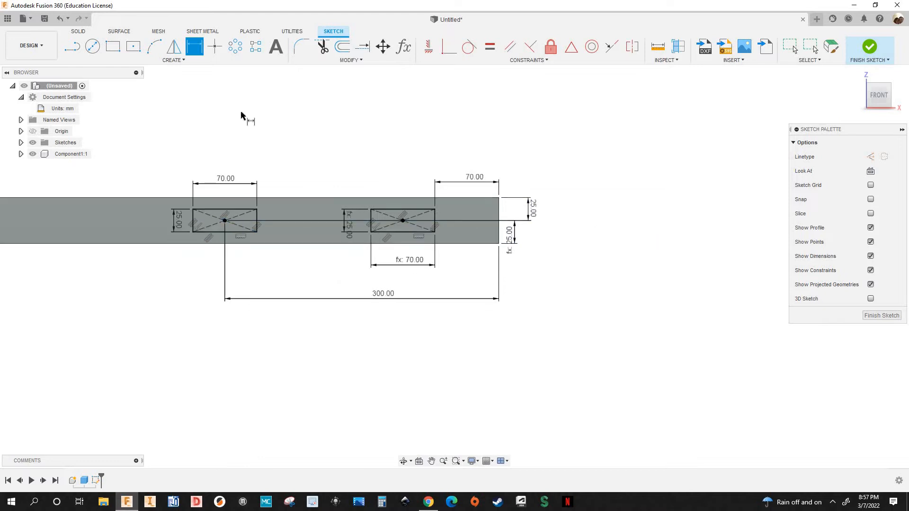
scroll(241, 116, "down", 1)
middle_click_drag(242, 116, 334, 175)
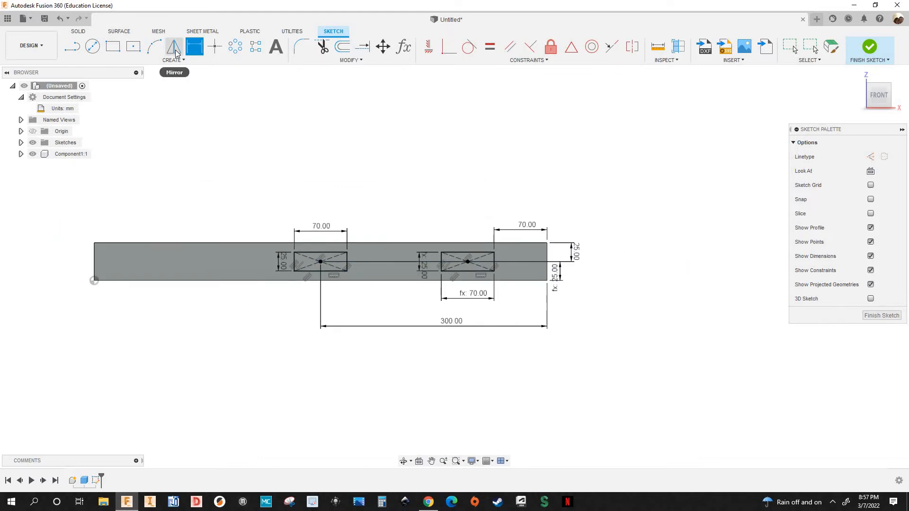
left_click(174, 48)
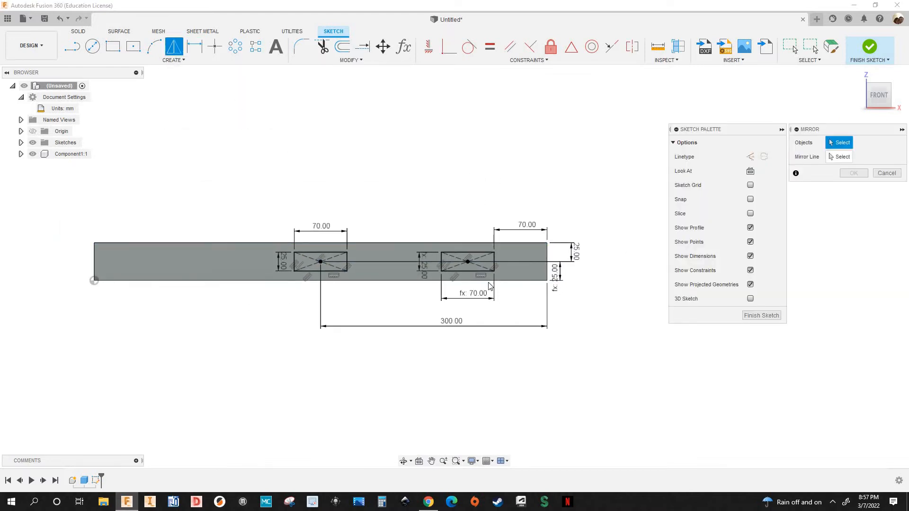
scroll(477, 289, "up", 6)
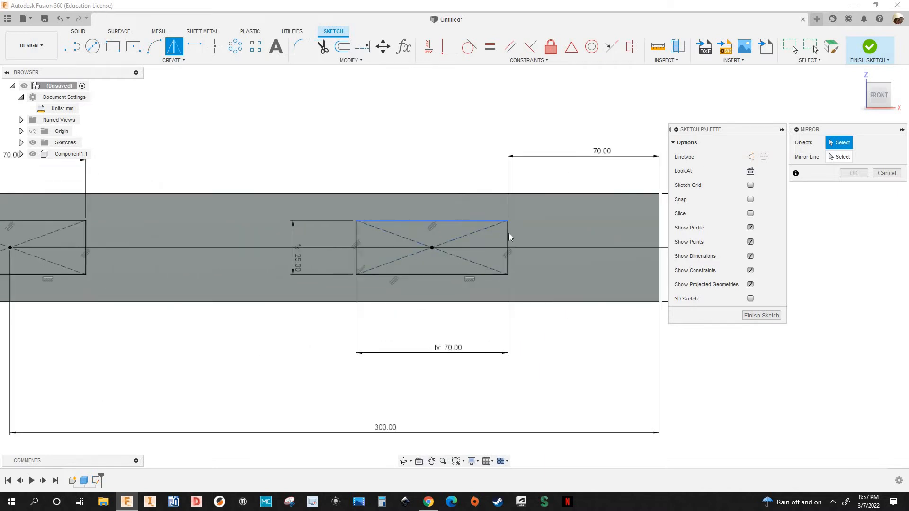
left_click(508, 222)
scroll(517, 240, "up", 2)
scroll(517, 237, "up", 1)
left_click(516, 241)
left_click(453, 300)
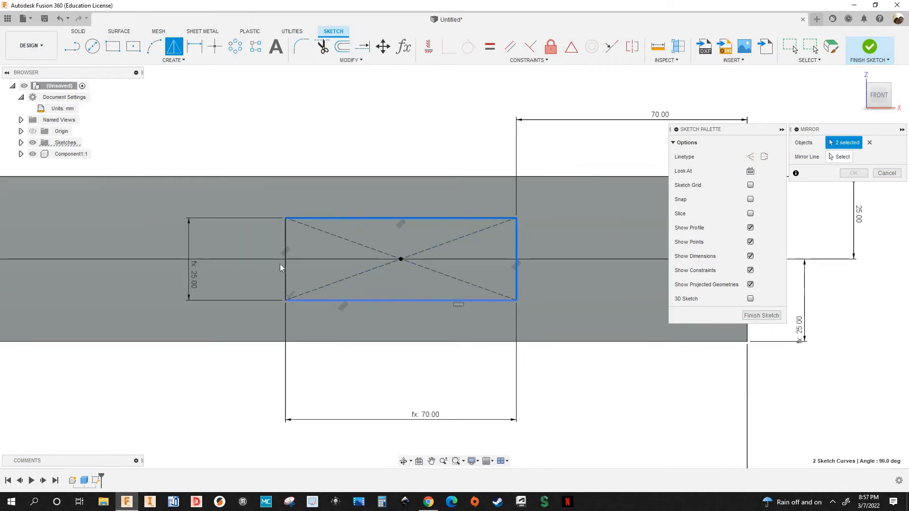
left_click(285, 264)
scroll(326, 237, "down", 5)
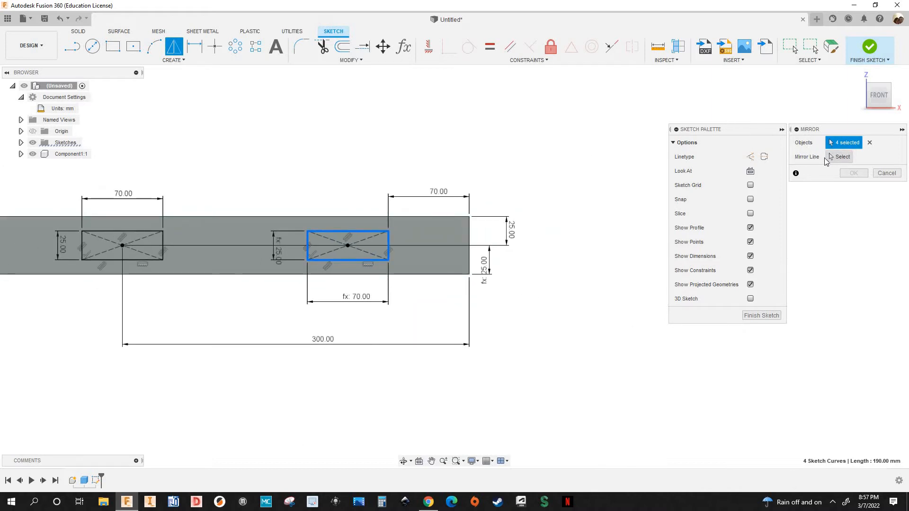
left_click(839, 158)
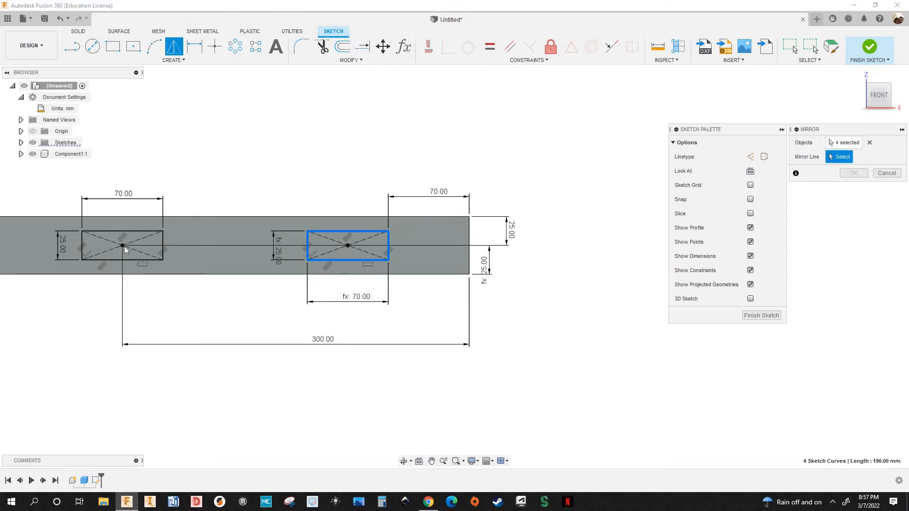
scroll(125, 242, "up", 5)
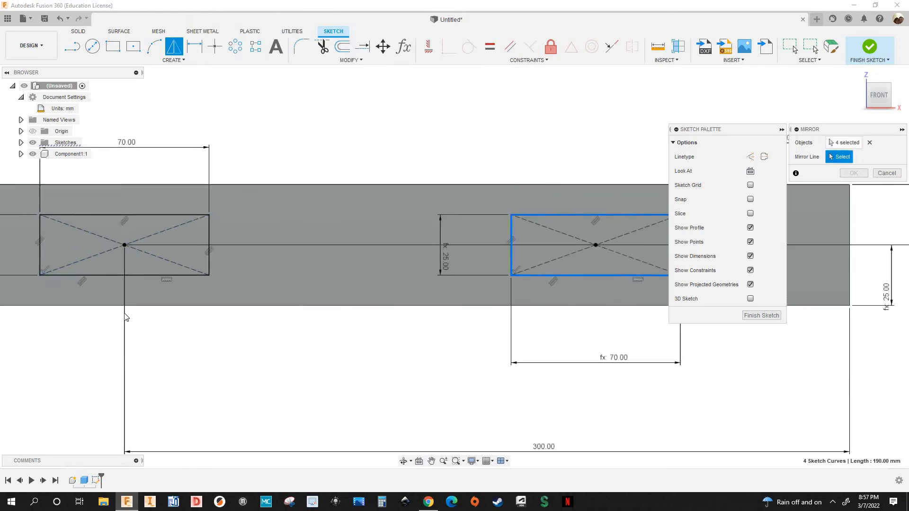
scroll(126, 248, "up", 6)
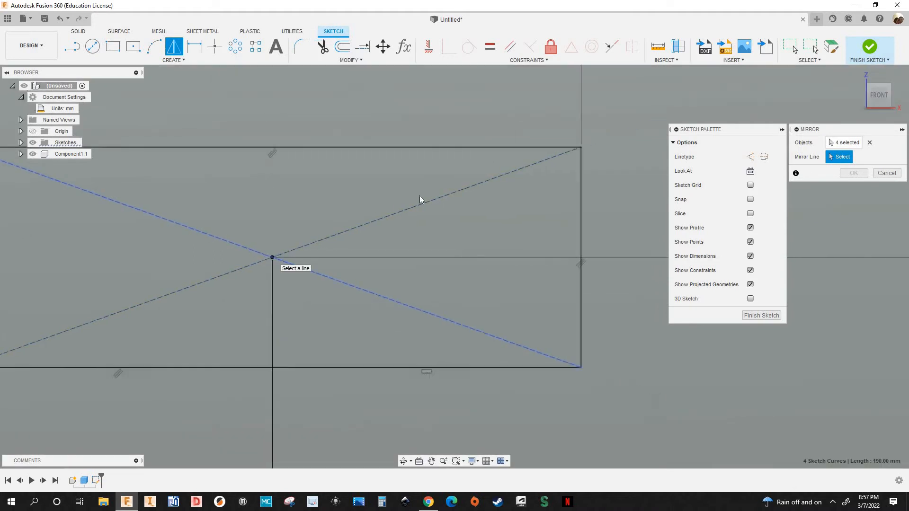
scroll(856, 191, "down", 8)
scroll(888, 193, "down", 3)
left_click(886, 174)
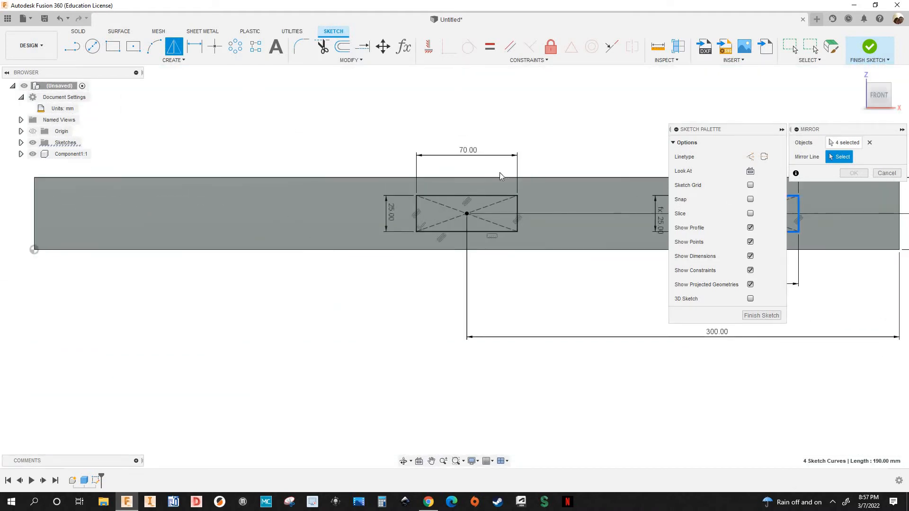
Step: Sketch a vertical line upward from the midpoint of the block's upper edge, directly above the center rectangle
scroll(227, 196, "down", 2)
scroll(300, 229, "up", 8)
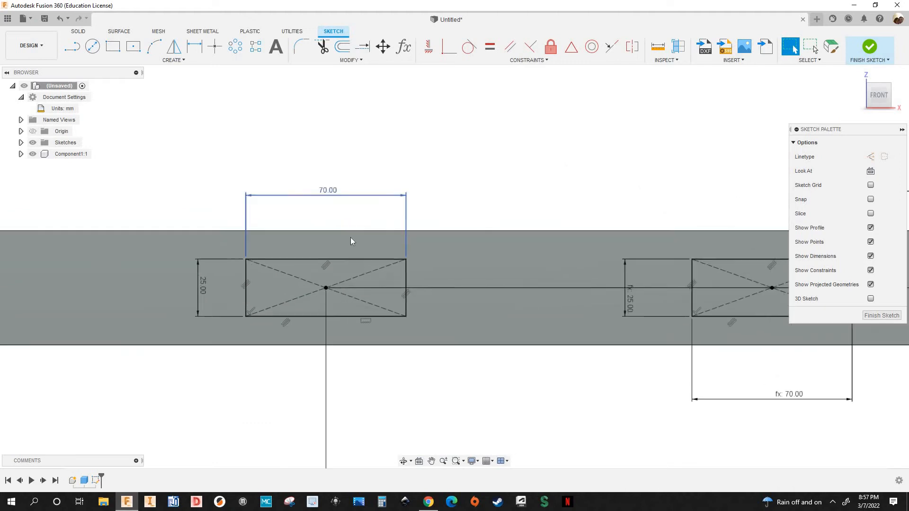
scroll(410, 192, "down", 5)
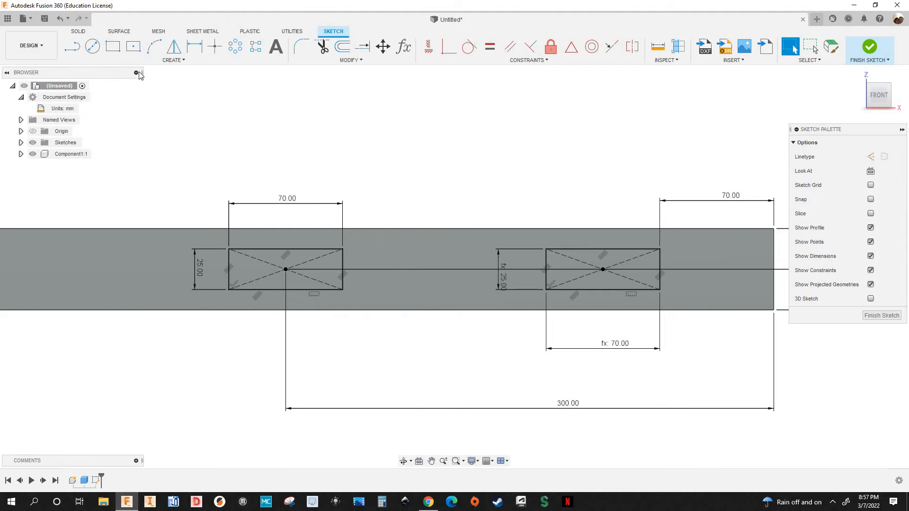
left_click(76, 49)
scroll(284, 265, "up", 2)
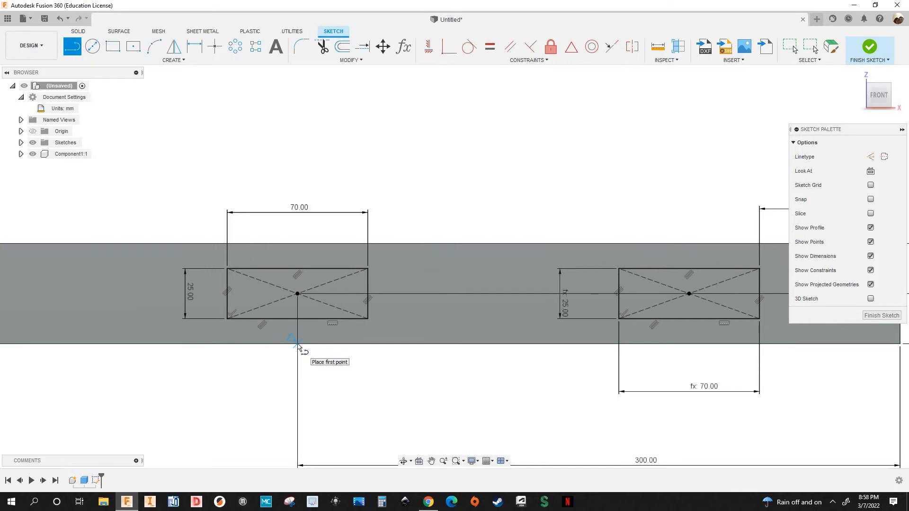
scroll(314, 351, "down", 3)
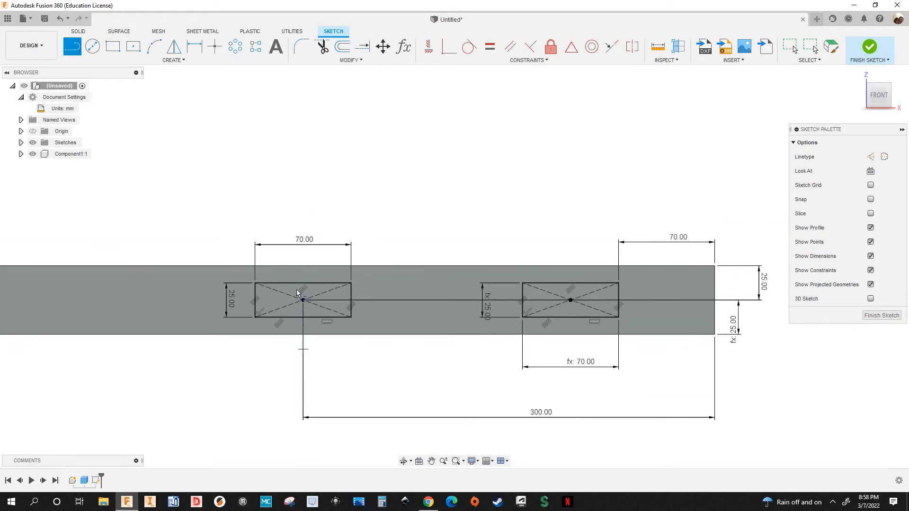
scroll(301, 288, "up", 2)
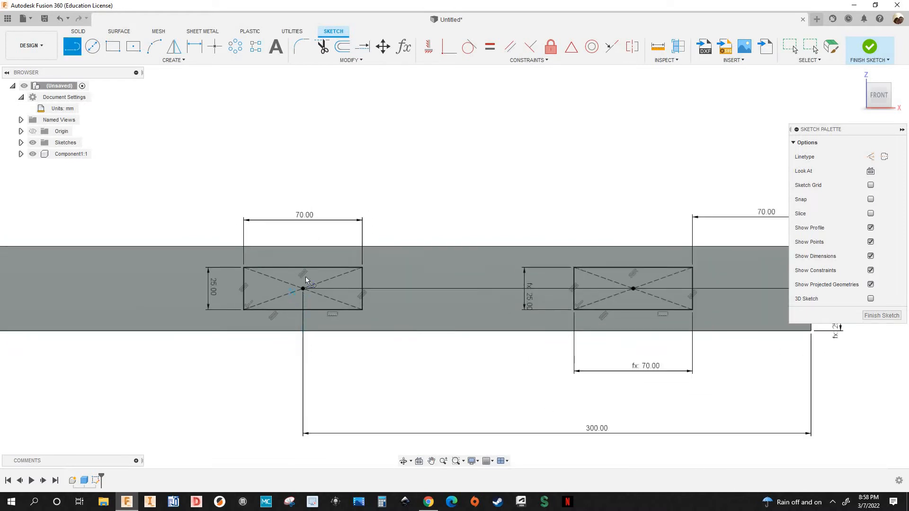
left_click(305, 247)
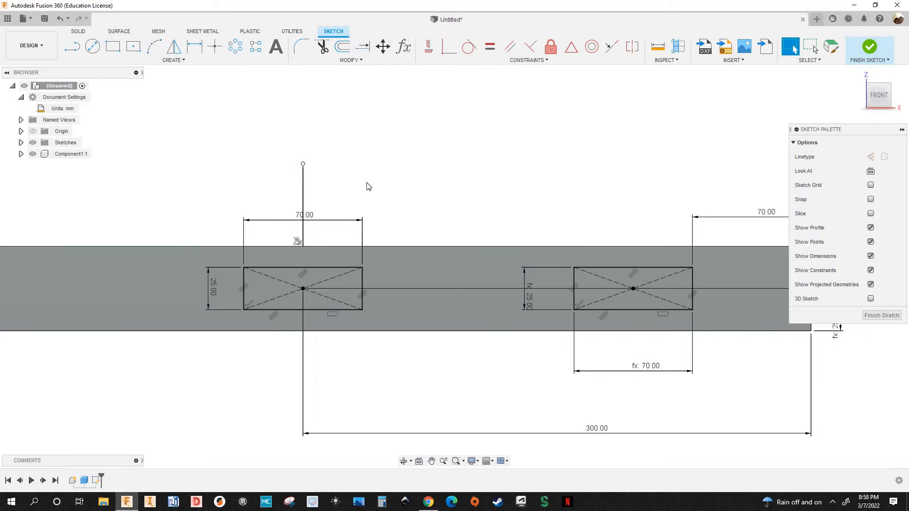
Step: Mirror the right rectangle's four edges about the vertical line above the center rectangle to create the matching left rectangle
scroll(369, 186, "down", 5)
middle_click_drag(448, 210, 468, 234)
scroll(467, 233, "up", 5)
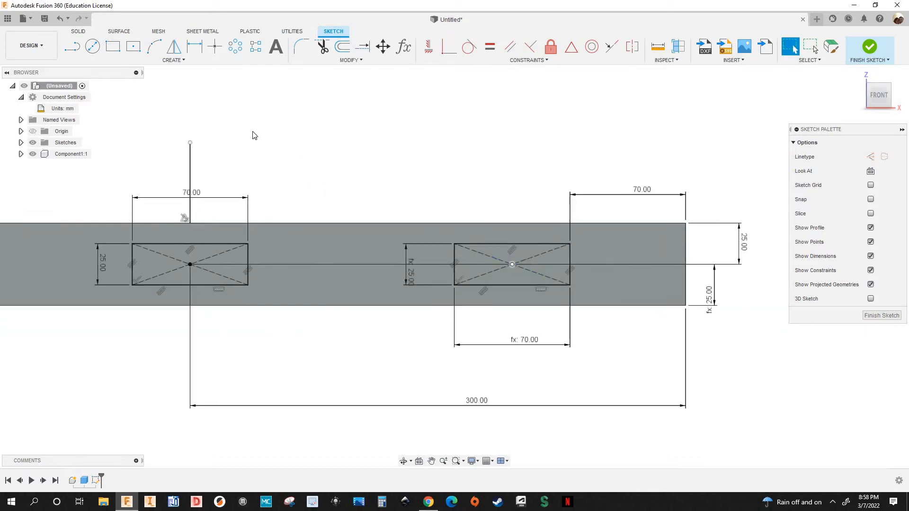
scroll(155, 96, "down", 4)
scroll(186, 73, "up", 1)
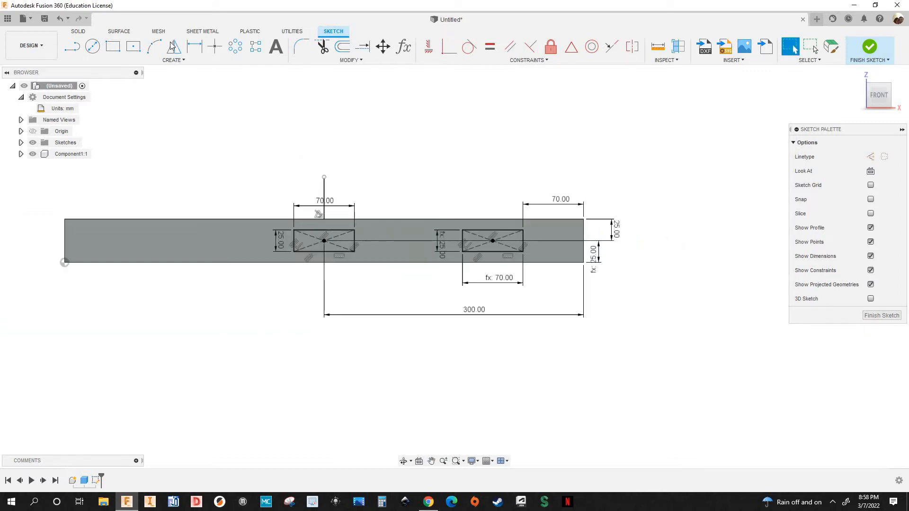
scroll(173, 46, "up", 2)
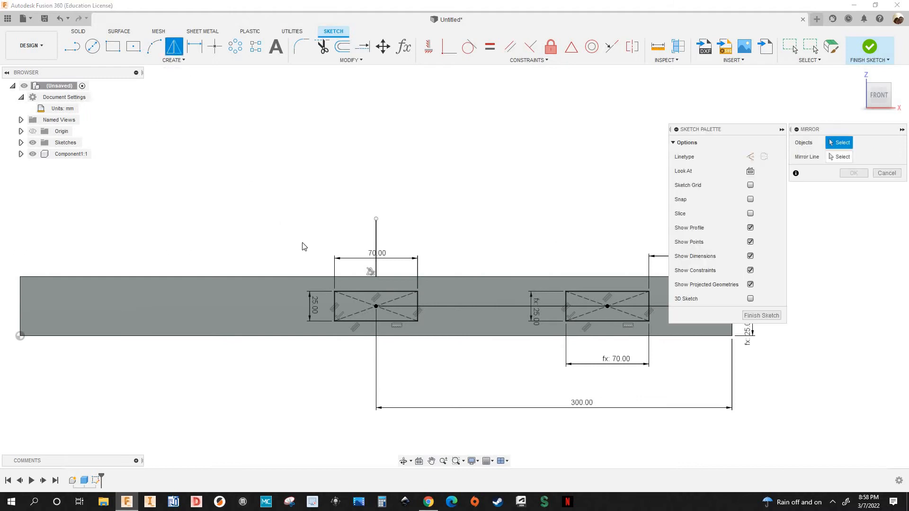
middle_click_drag(617, 316, 351, 254)
scroll(353, 254, "up", 4)
scroll(355, 254, "up", 3)
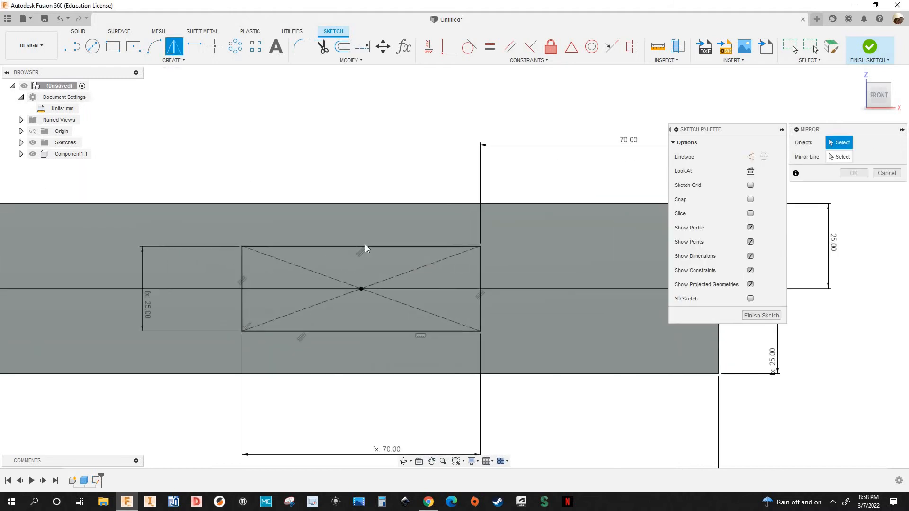
left_click(319, 245)
left_click(216, 279)
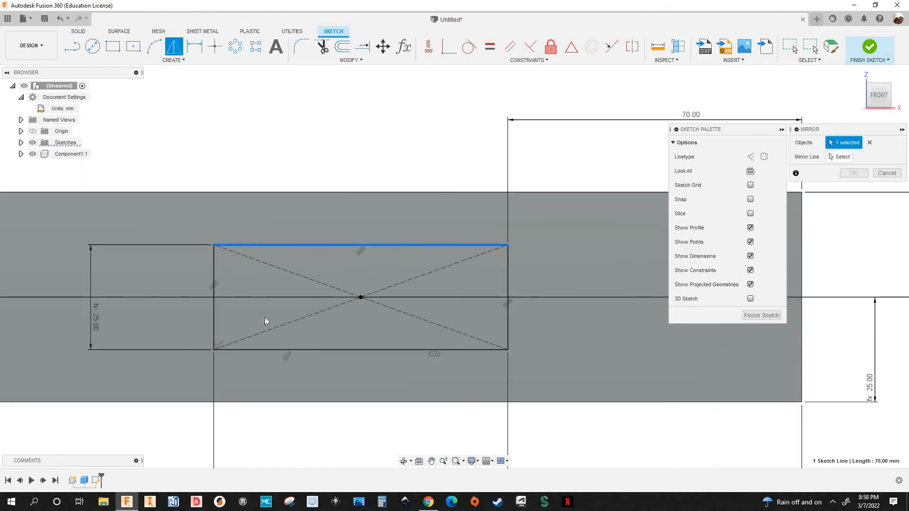
left_click(404, 350)
left_click(508, 326)
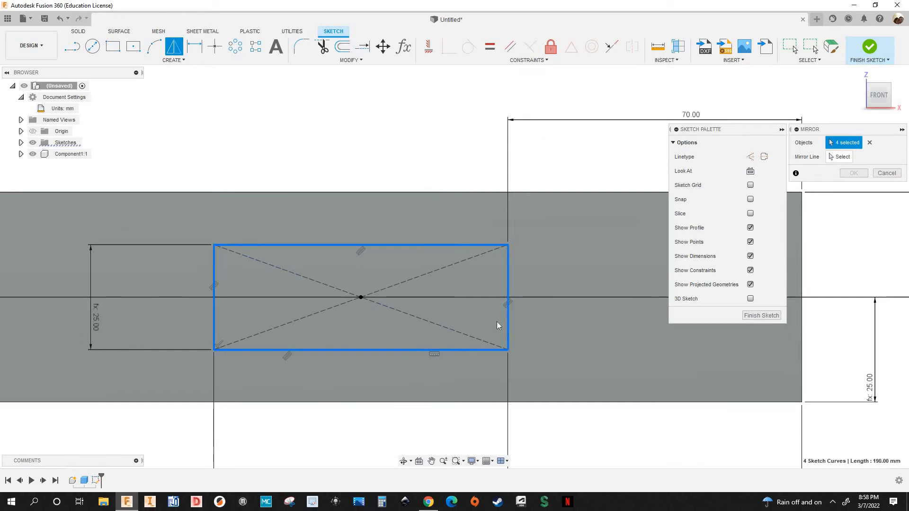
scroll(496, 319, "down", 3)
scroll(498, 313, "down", 2)
scroll(502, 337, "up", 4)
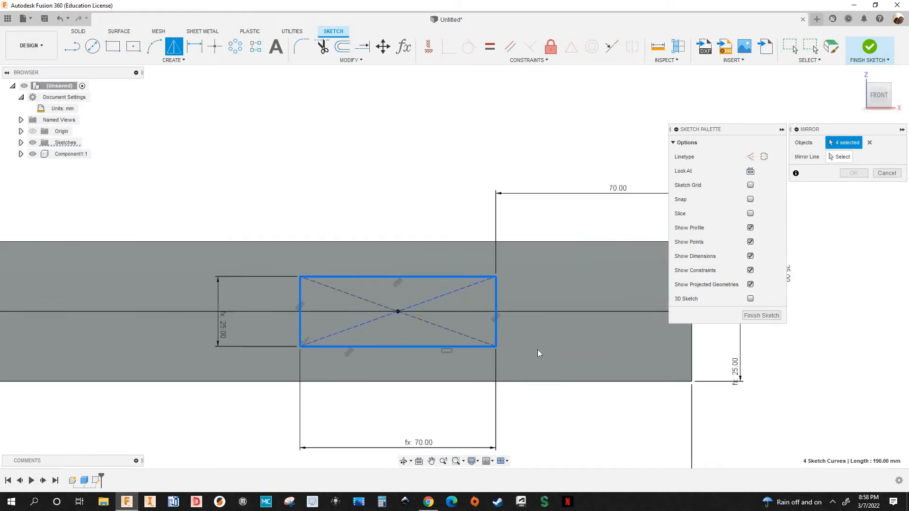
scroll(258, 207, "down", 5)
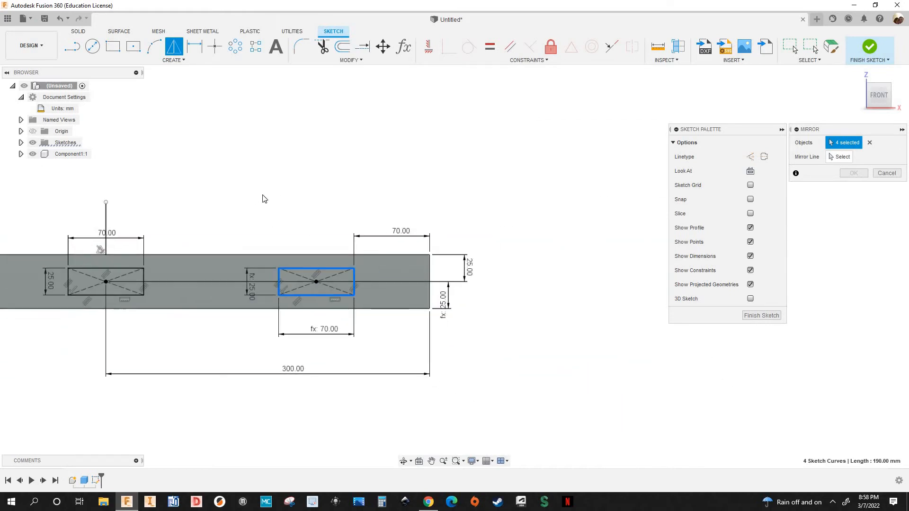
mouse_move(357, 208)
middle_mouse_down()
mouse_move(261, 226)
mouse_move(270, 226)
middle_mouse_up()
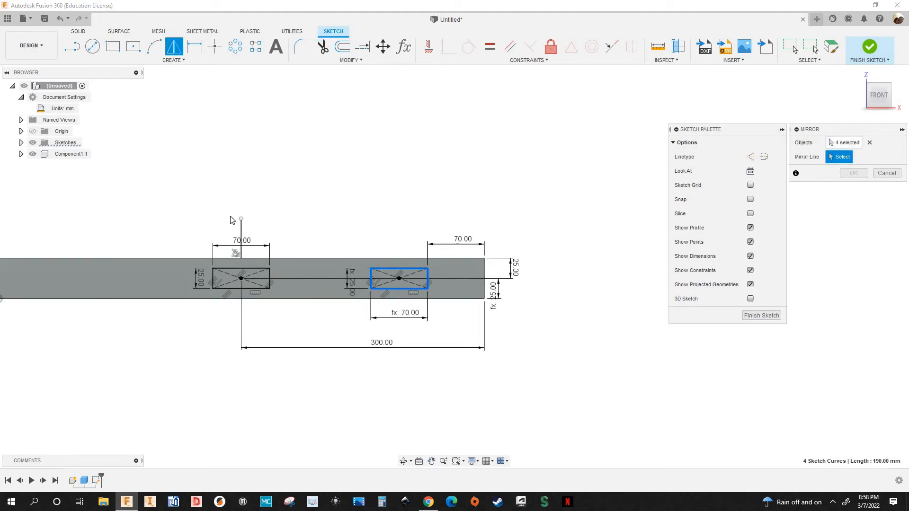
scroll(232, 220, "up", 3)
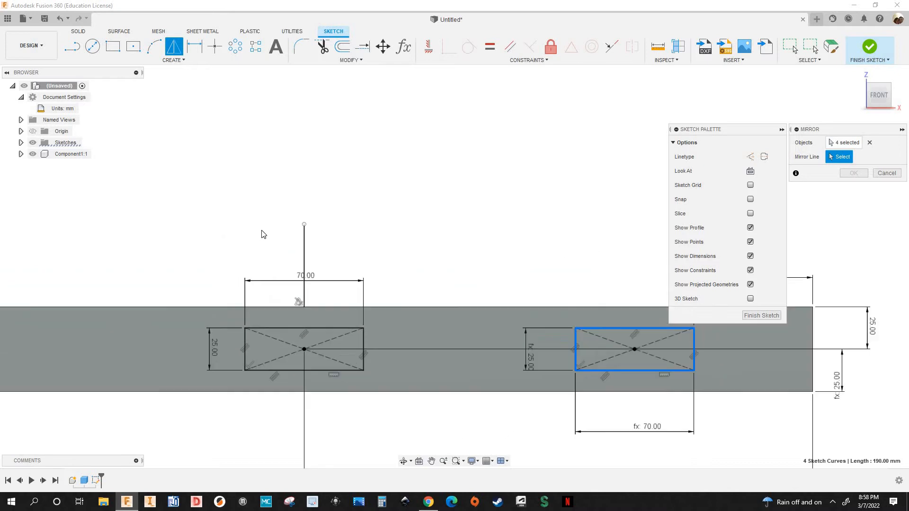
left_click(303, 254)
scroll(303, 255, "down", 3)
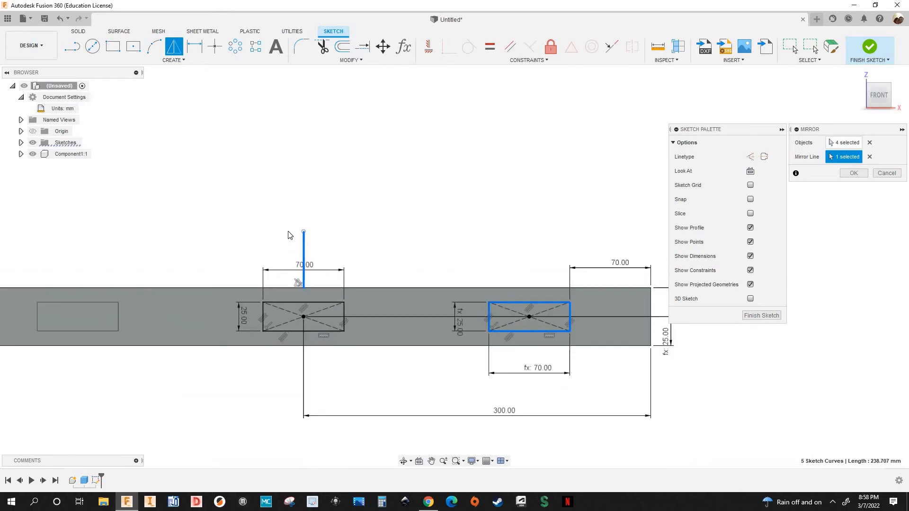
scroll(180, 293, "up", 3)
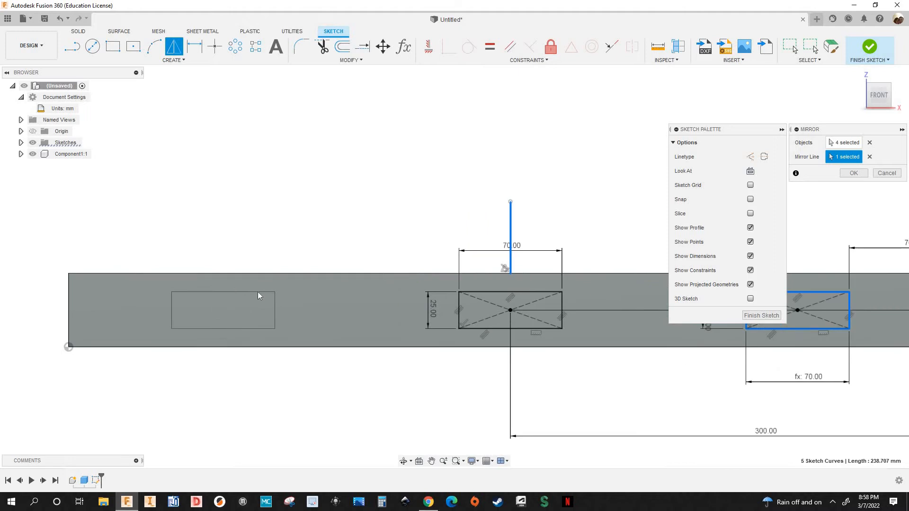
scroll(523, 140, "down", 2)
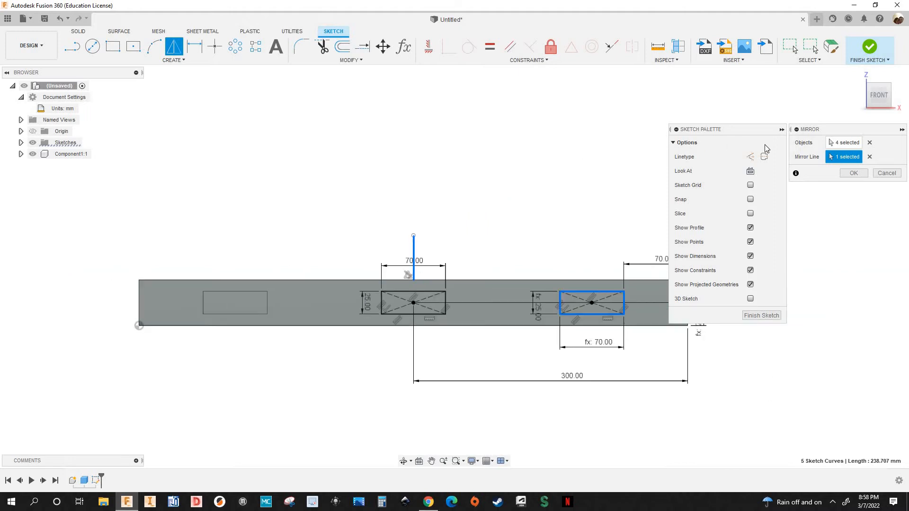
left_click(847, 174)
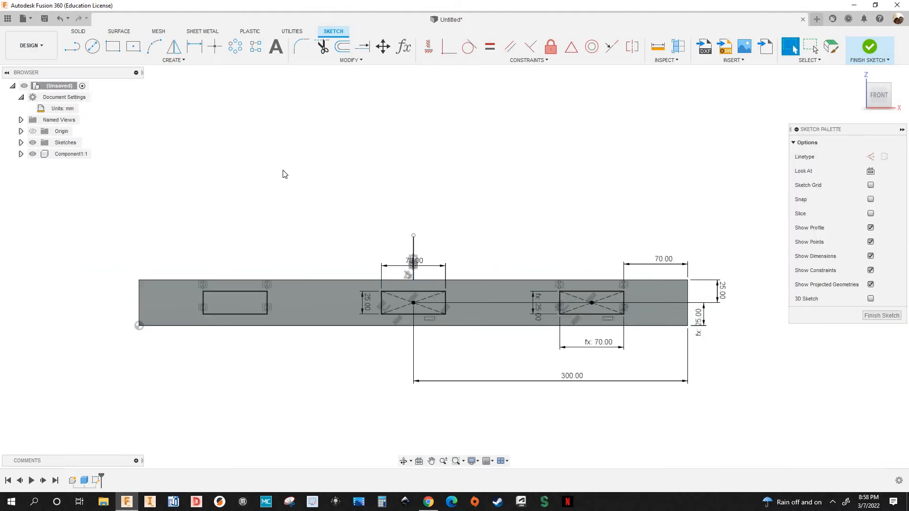
scroll(285, 170, "down", 1)
middle_click_drag(285, 170, 147, 167)
middle_click_drag(283, 205, 365, 207)
scroll(340, 202, "up", 2)
scroll(268, 222, "down", 1)
scroll(195, 300, "up", 2)
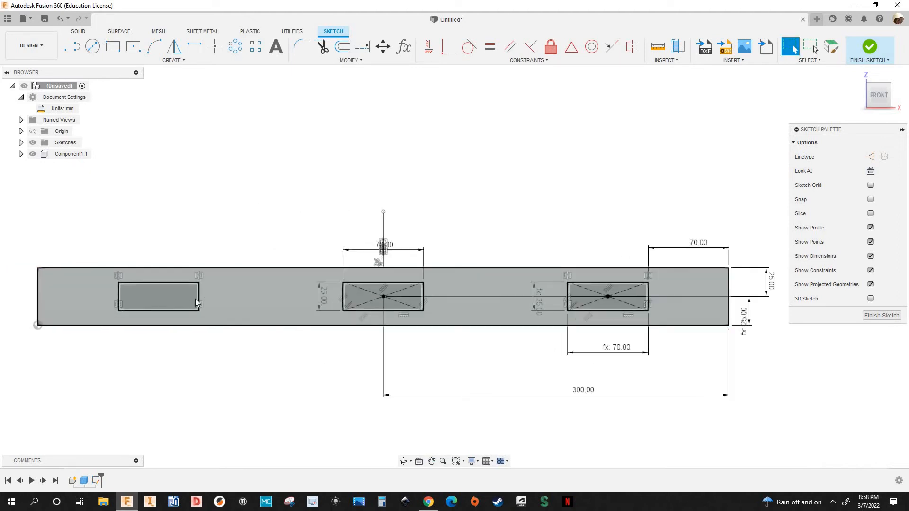
Step: Finish the front-face sketch and extrude its three rectangles -12 mm to cut pockets into the block
scroll(192, 305, "up", 2)
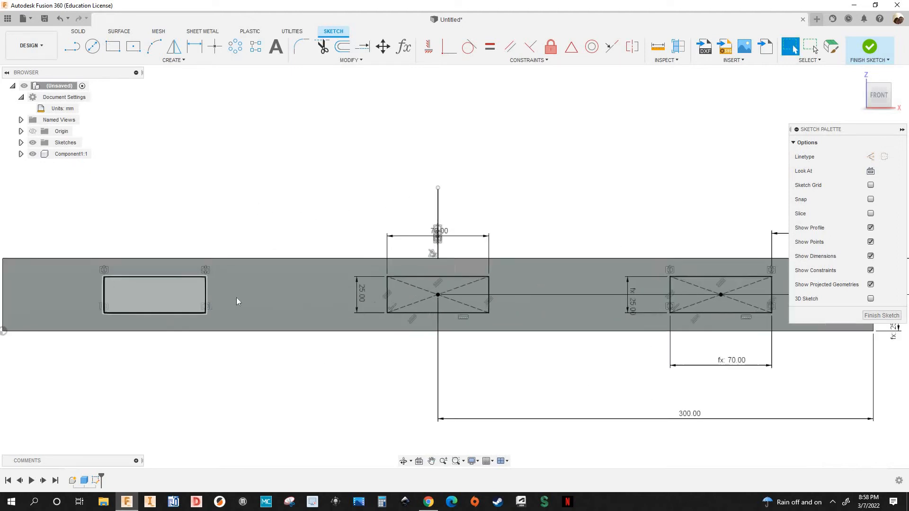
scroll(246, 266, "down", 2)
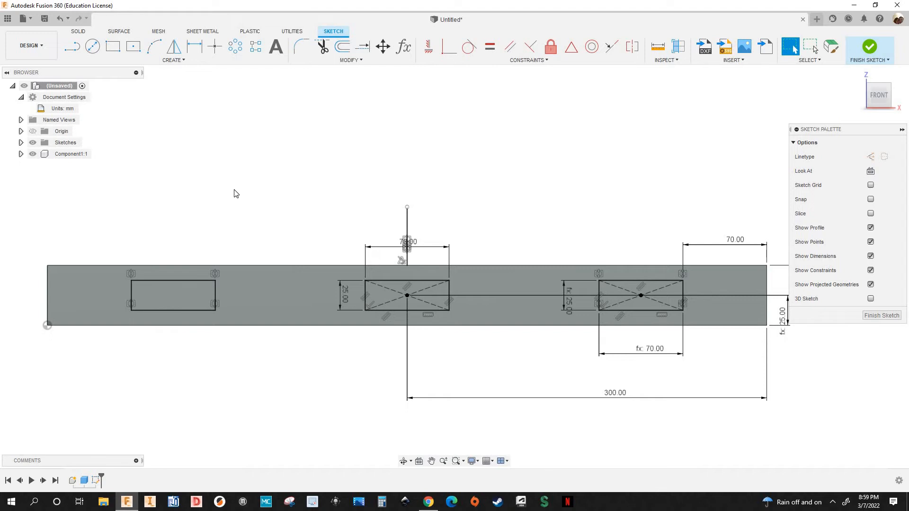
scroll(258, 184, "down", 1)
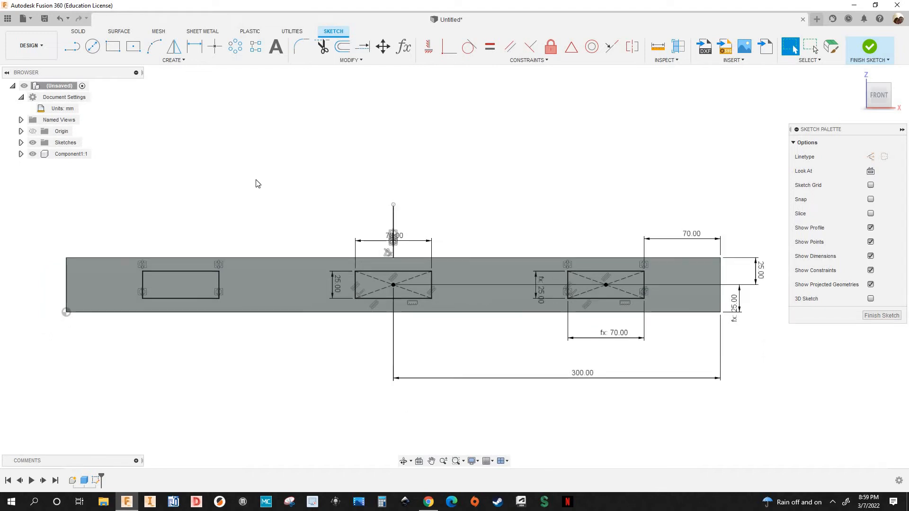
left_click(869, 47)
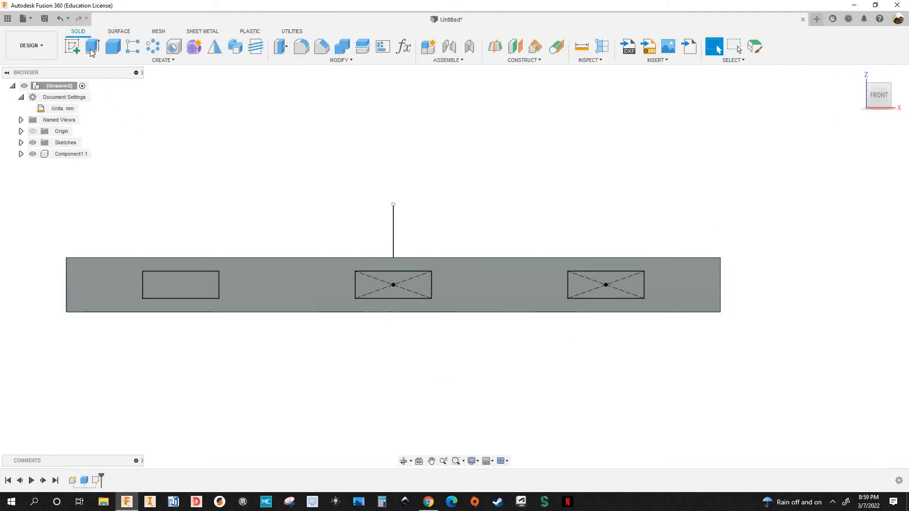
left_click(93, 50)
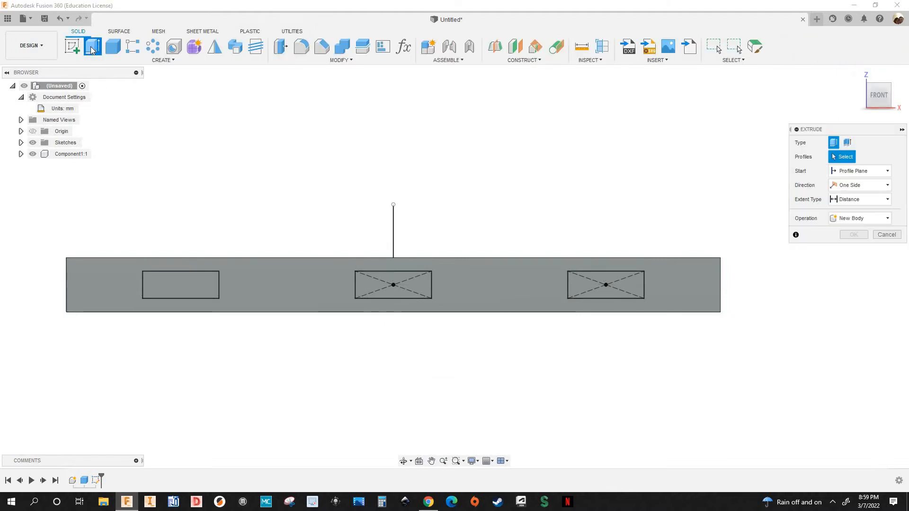
left_click(172, 282)
left_click(696, 272)
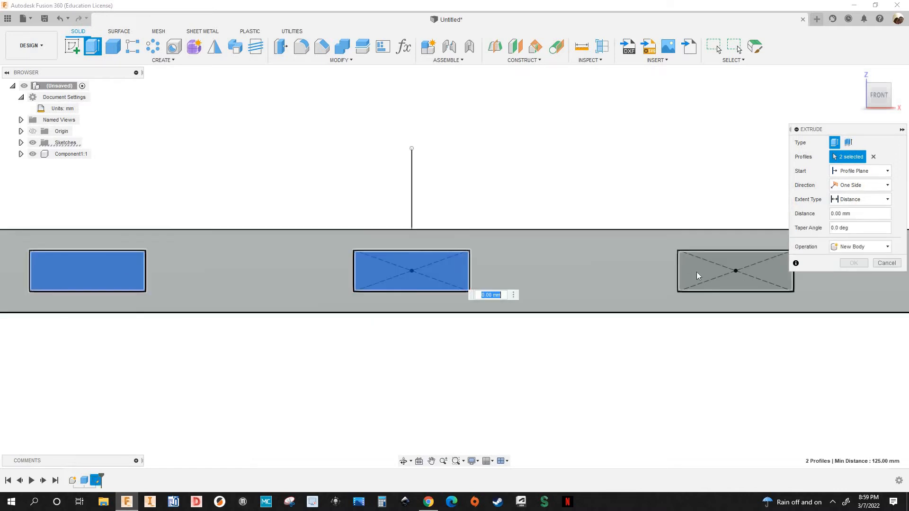
scroll(538, 203, "down", 2)
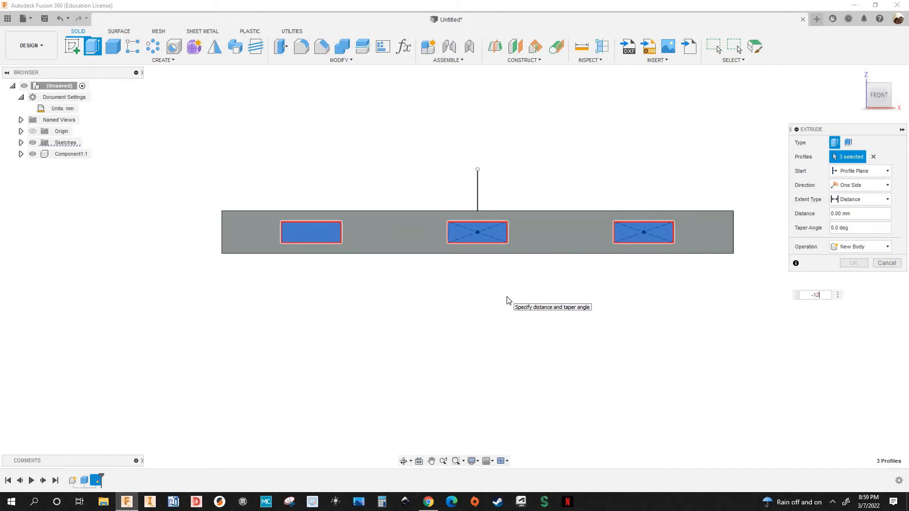
key("Return")
key("Return")
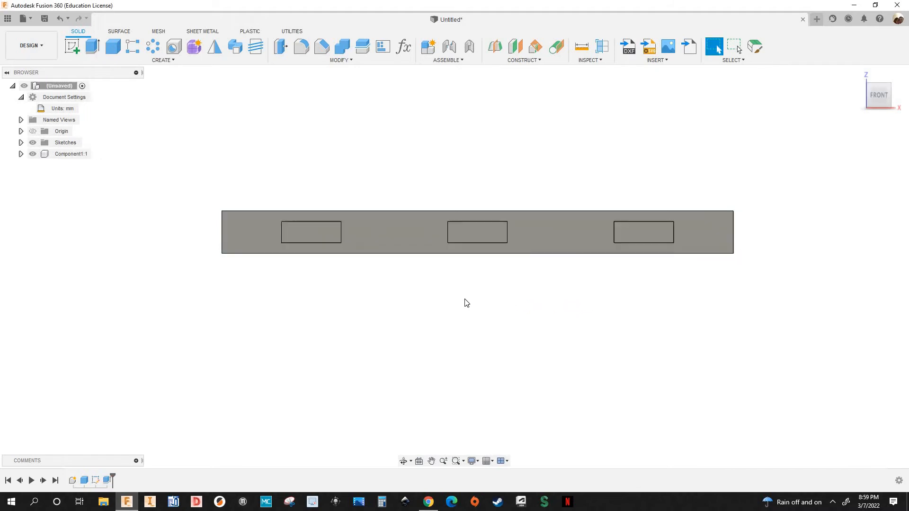
Step: Examine the three pockets along the block's front face and the block's right end face
middle_click_drag(436, 303, 614, 299, "shift")
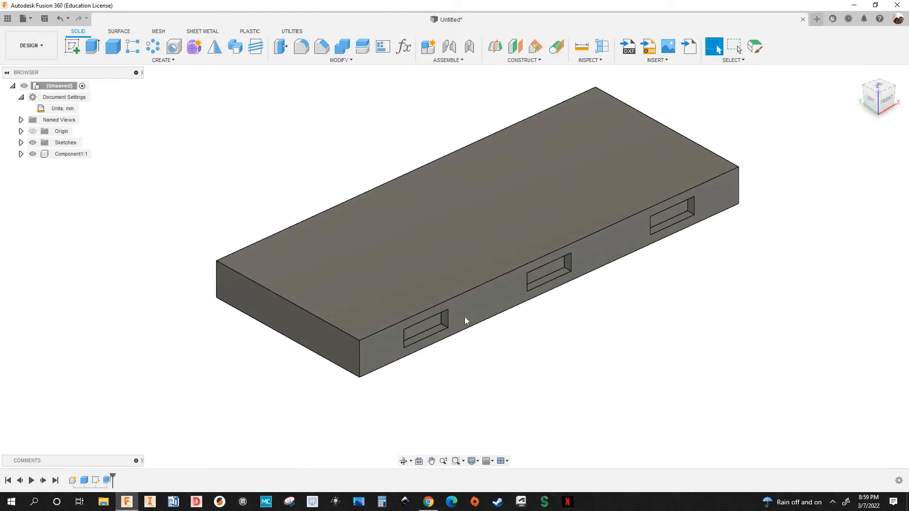
scroll(417, 339, "up", 2)
scroll(503, 296, "down", 3)
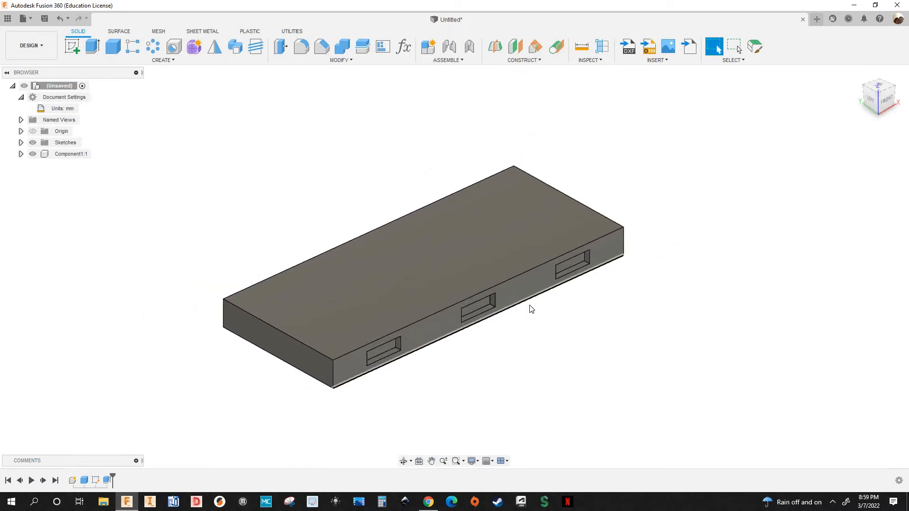
scroll(552, 342, "down", 1)
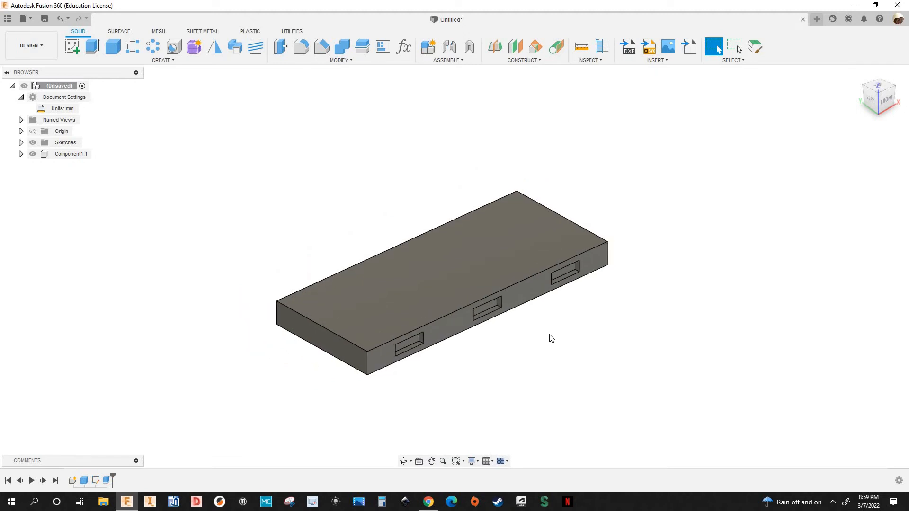
middle_click_drag(546, 300, 570, 387, "shift")
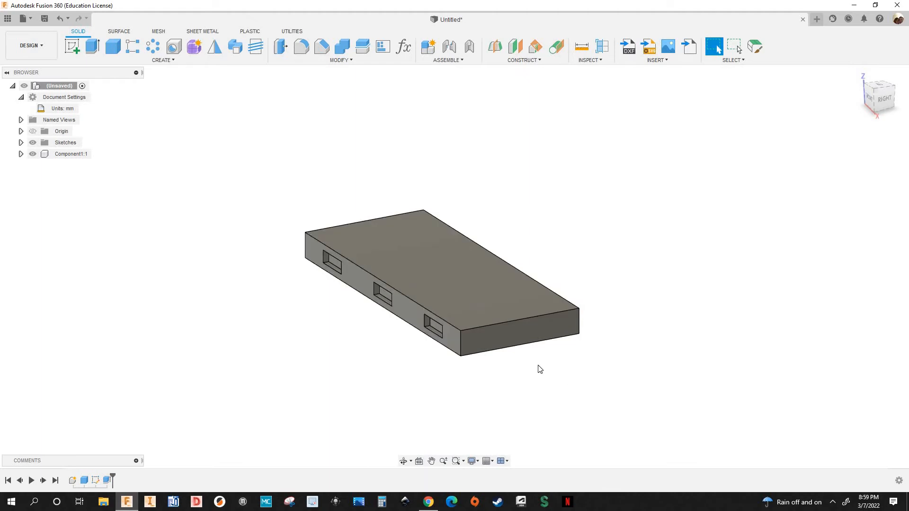
scroll(419, 291, "up", 5)
scroll(428, 337, "up", 3)
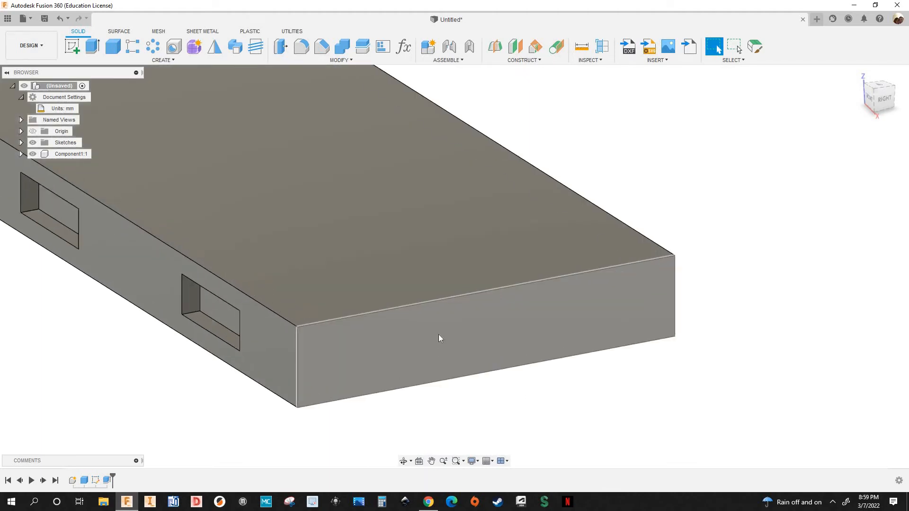
scroll(475, 342, "down", 1)
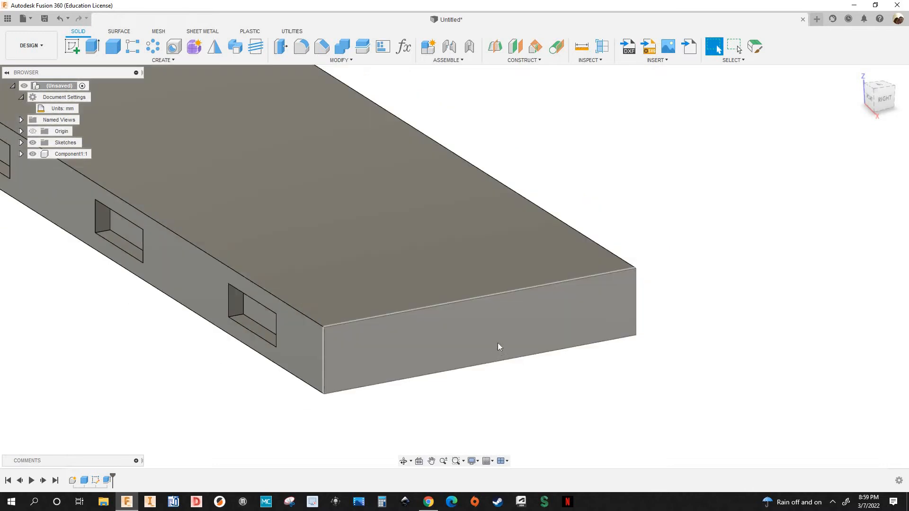
scroll(498, 343, "down", 3)
scroll(142, 199, "down", 1)
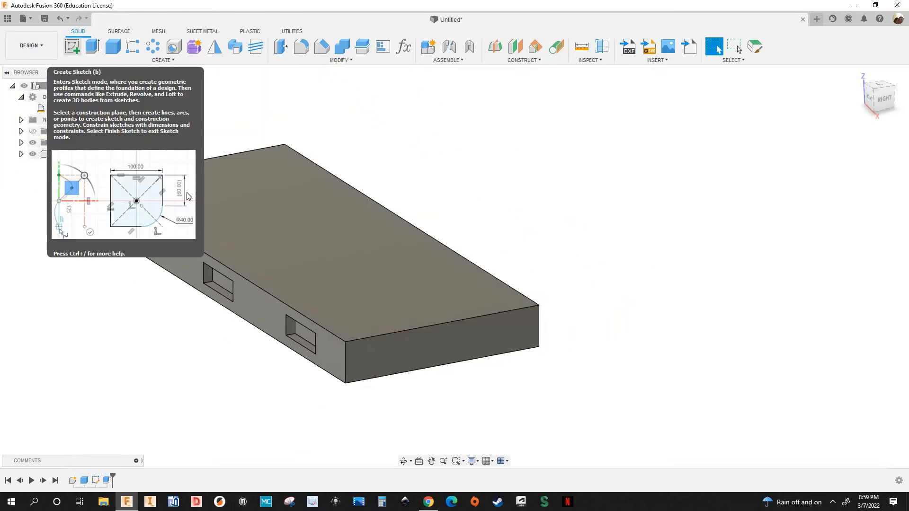
Step: Start a sketch on the block's right end face and draw a center rectangle about 16 mm high near its middle
left_click(71, 47)
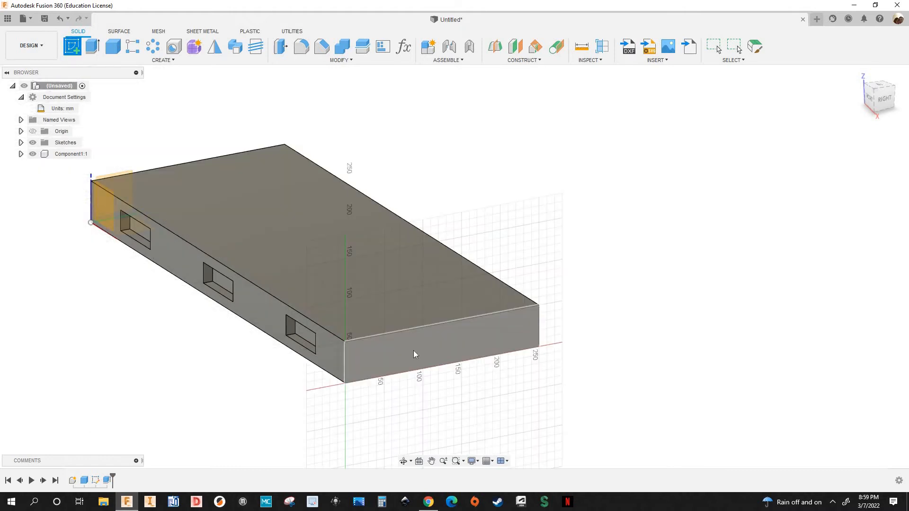
left_click(413, 351)
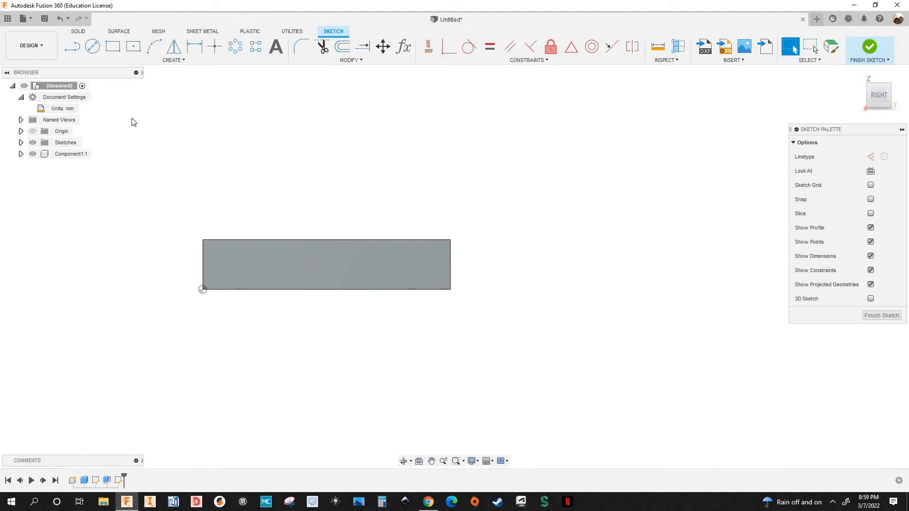
left_click(136, 47)
scroll(286, 272, "up", 3)
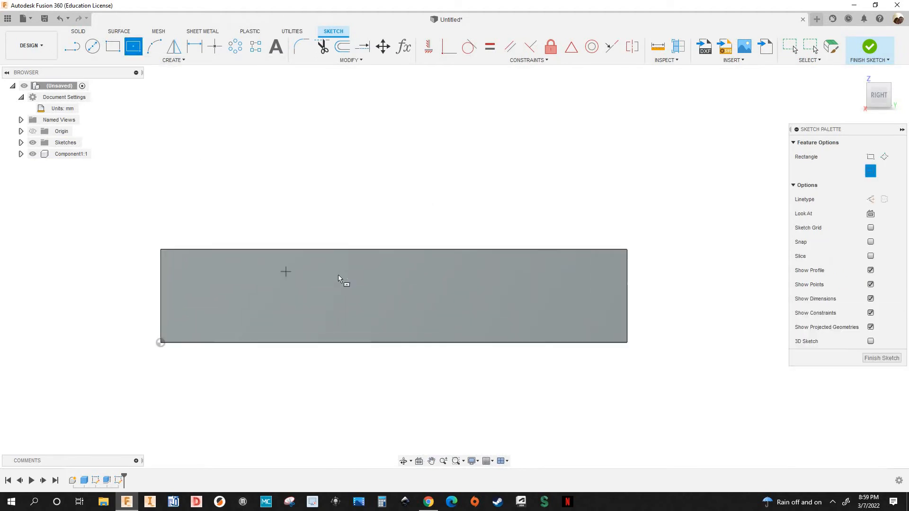
left_click_drag(357, 288, 382, 303)
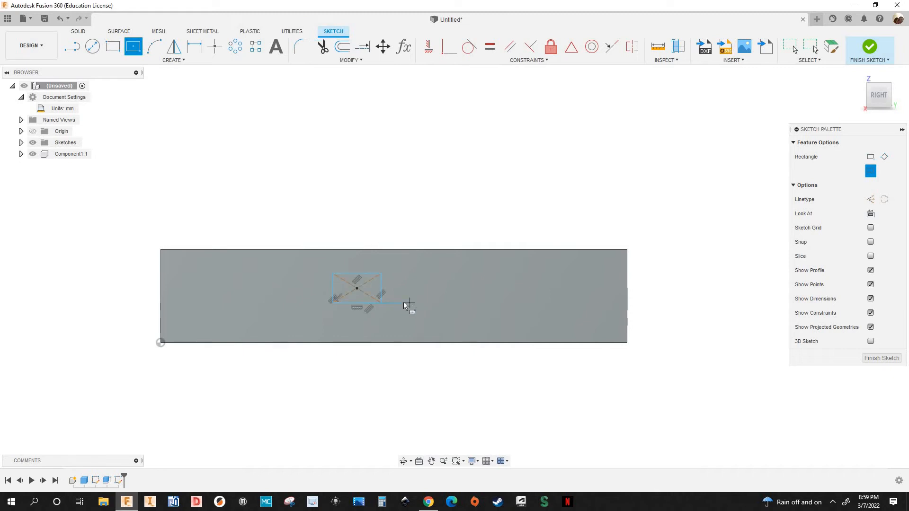
scroll(403, 304, "up", 2)
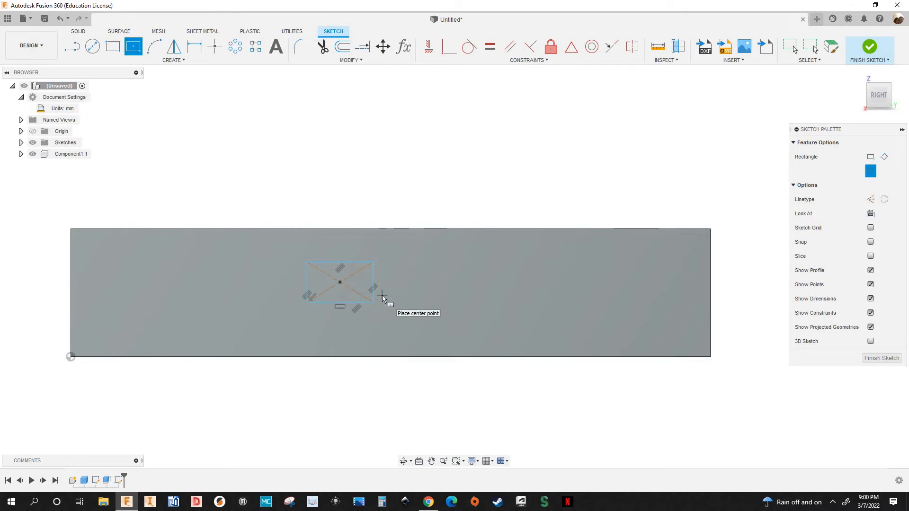
Step: Dimension the end-face rectangle to a height of 13 mm and a width of 250 mm
key("d")
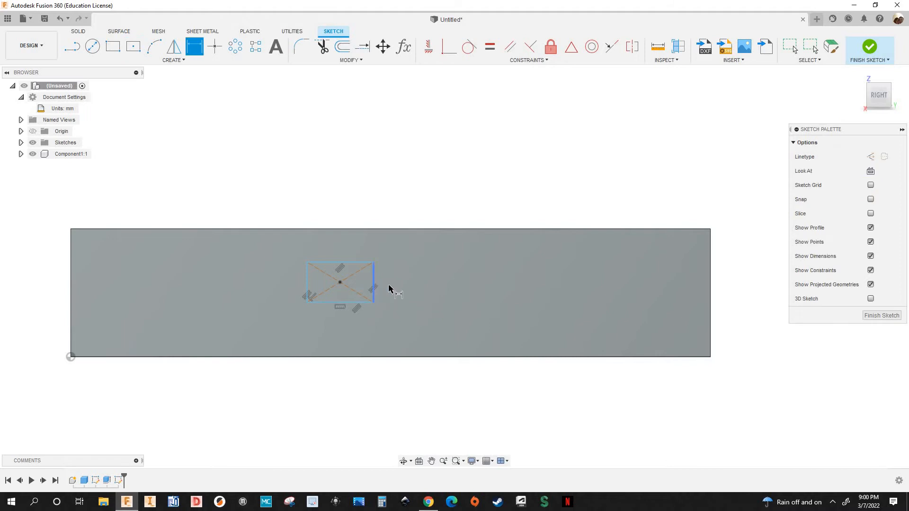
left_click(414, 287)
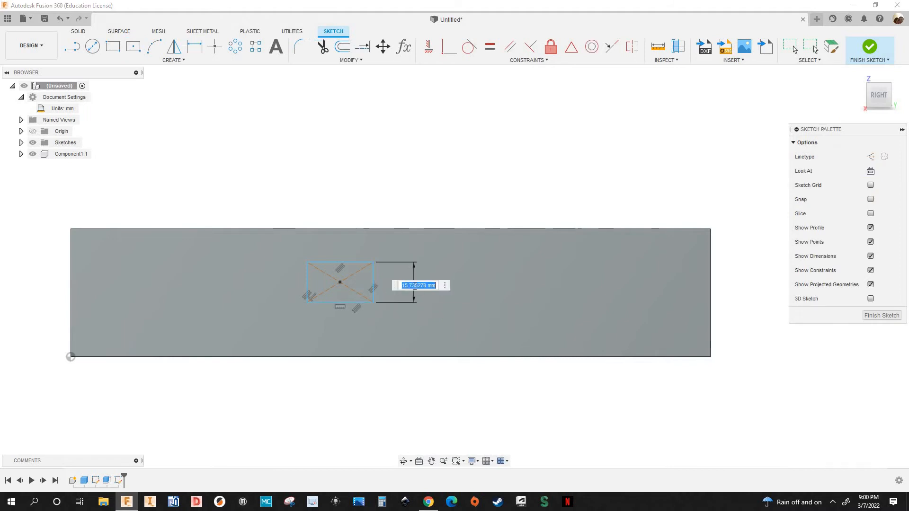
type("13")
key("Return")
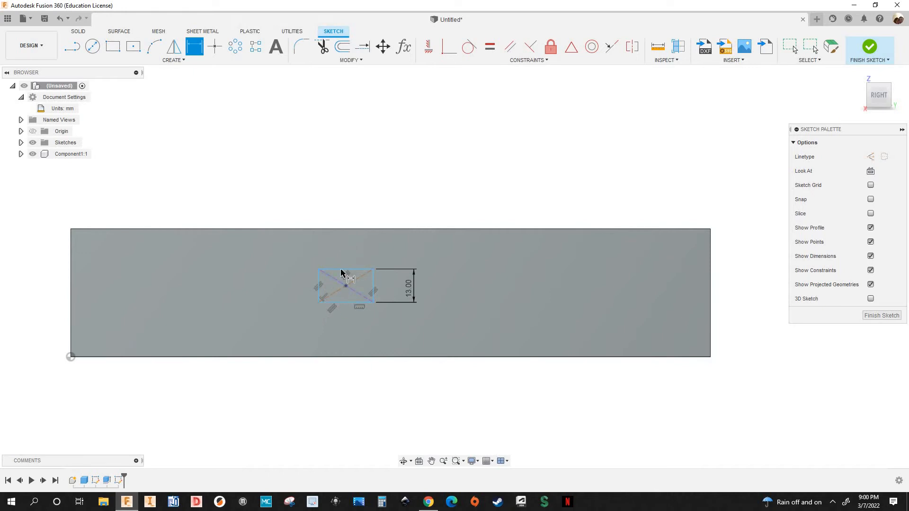
left_click(349, 172)
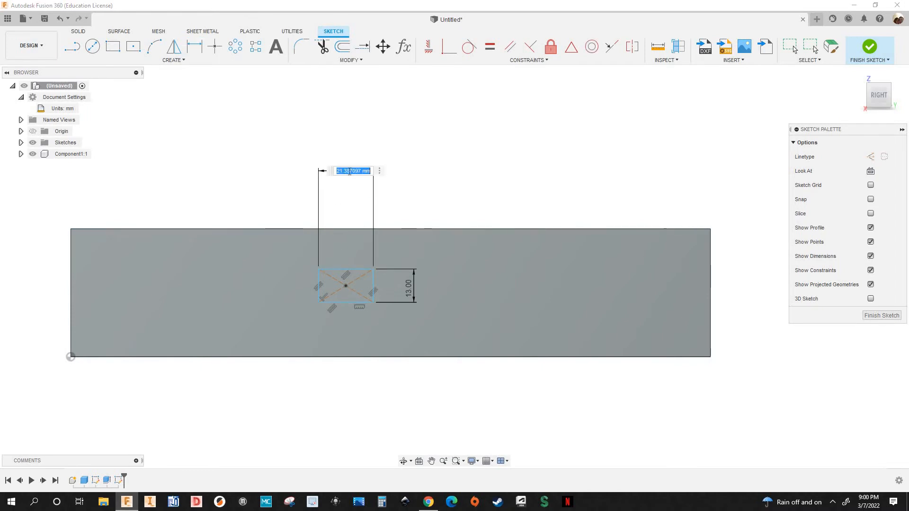
type("250")
key("Return")
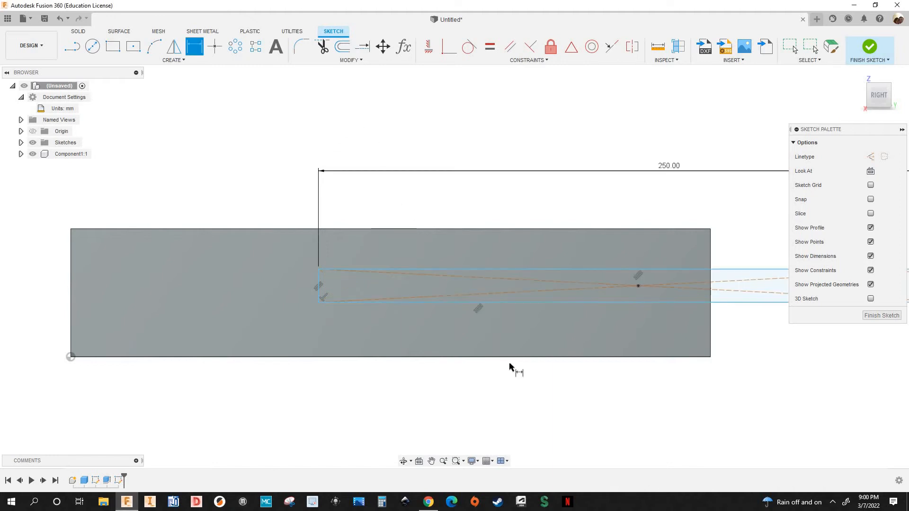
Step: Set the horizontal distance from the rectangle's center point to the end face's lower right corner to 250/2 mm
scroll(474, 372, "down", 2)
scroll(329, 339, "up", 3)
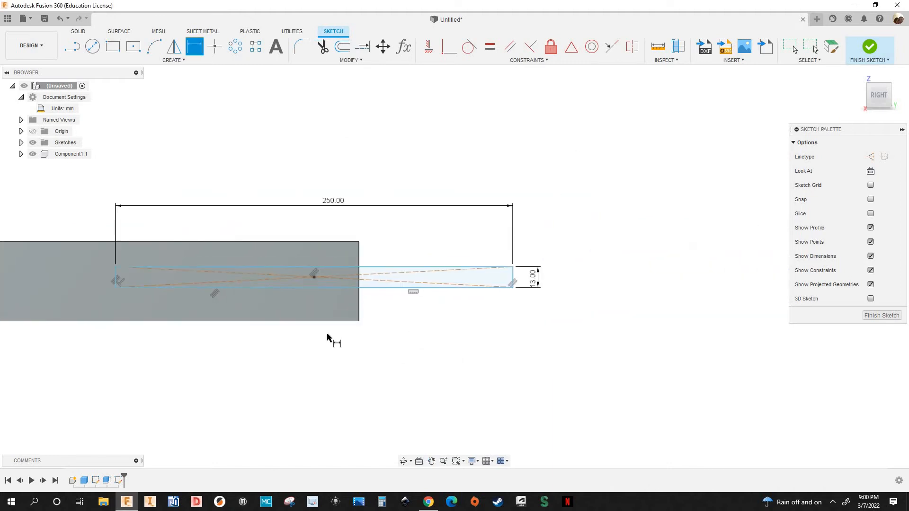
scroll(430, 332, "down", 2)
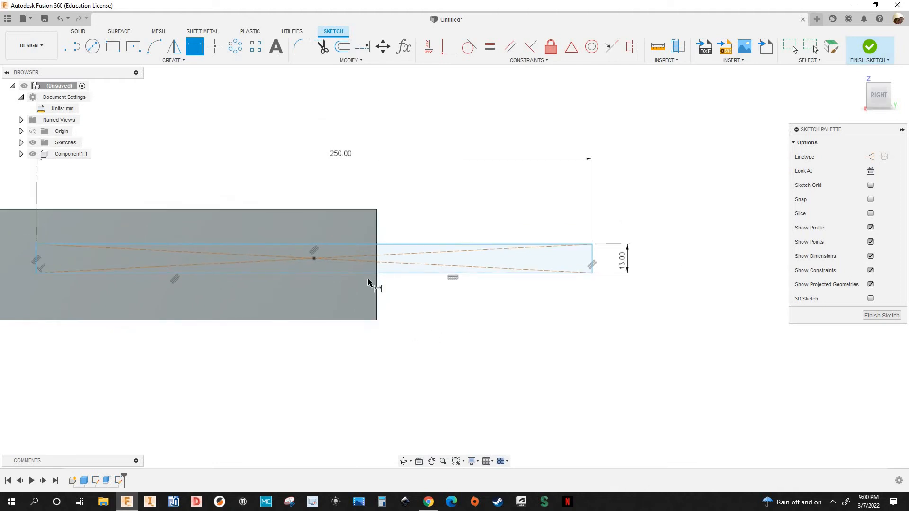
middle_click_drag(368, 282, 451, 287)
scroll(229, 308, "down", 1)
scroll(219, 309, "down", 2)
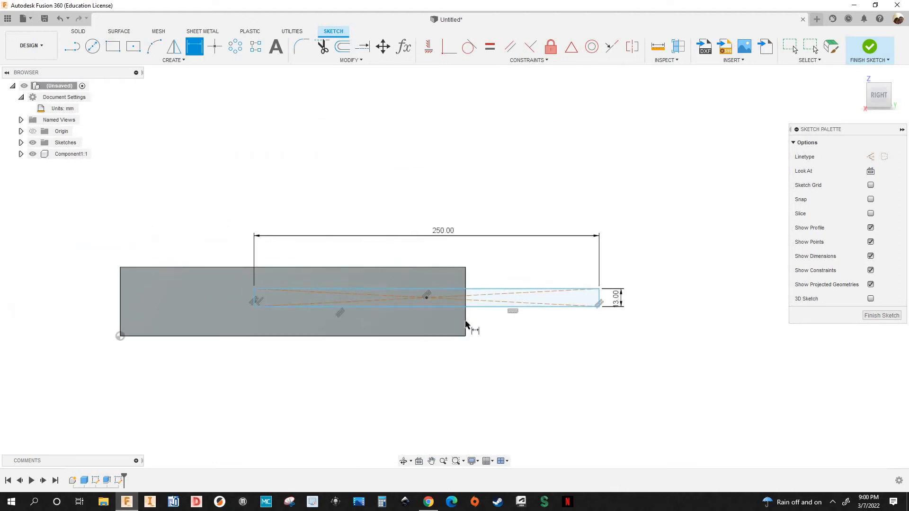
scroll(426, 299, "up", 3)
scroll(417, 317, "up", 4)
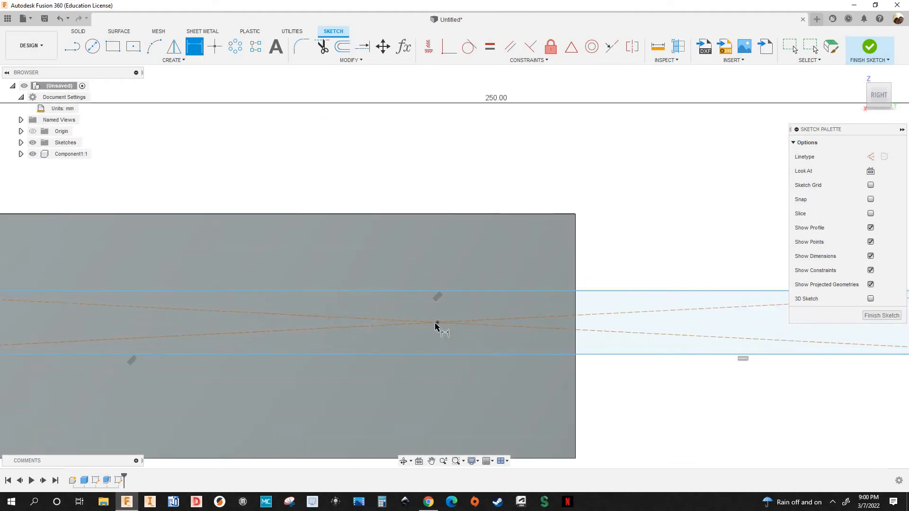
scroll(478, 259, "down", 2)
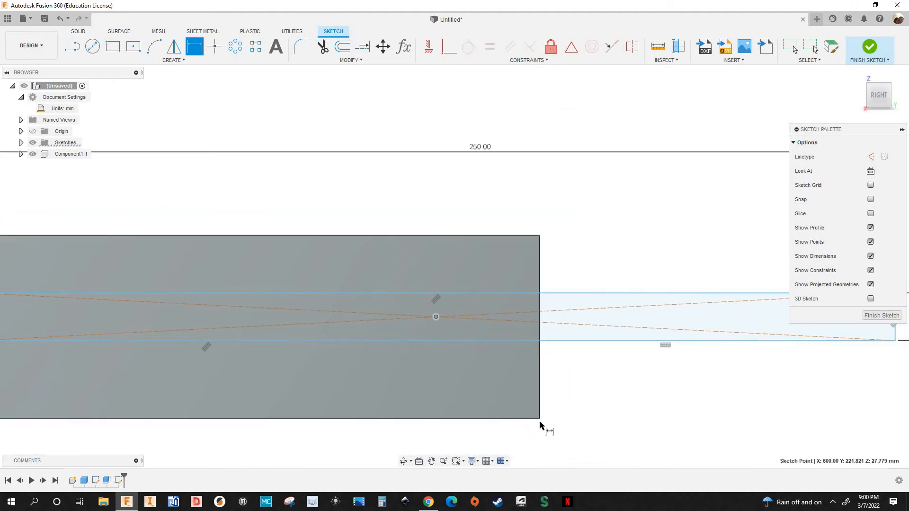
left_click(539, 418)
middle_click_drag(508, 449, 498, 360)
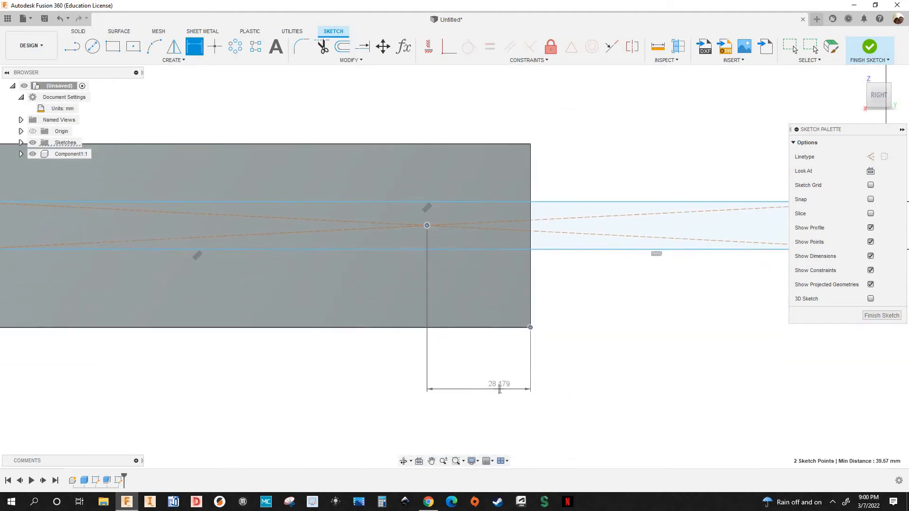
left_click(500, 389)
type("25")
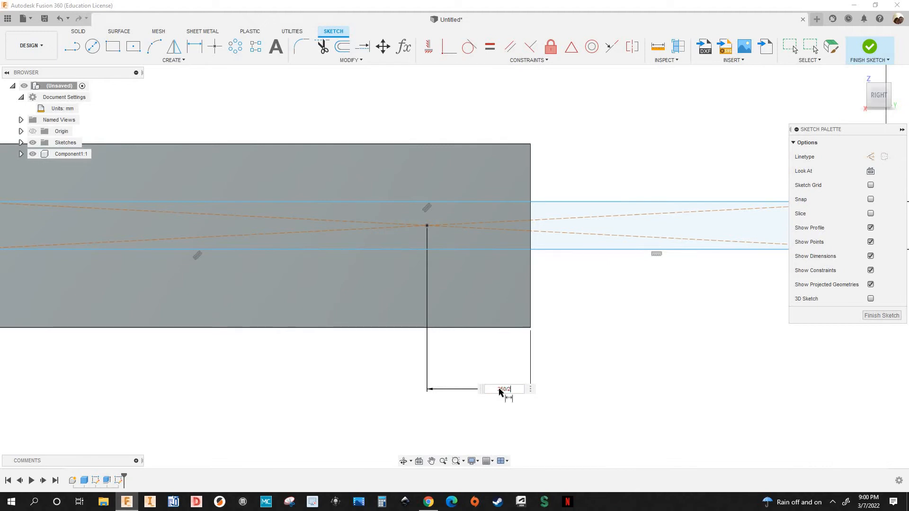
type("0/2")
key("Return")
Step: Set the vertical distance from the rectangle's center point to the end face's upper edge to 50/2 mm
scroll(219, 319, "down", 3)
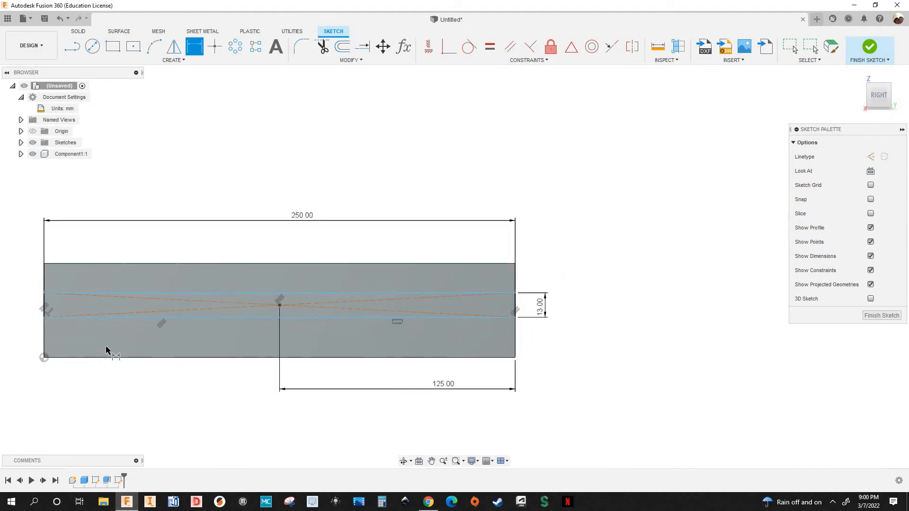
scroll(227, 304, "up", 1)
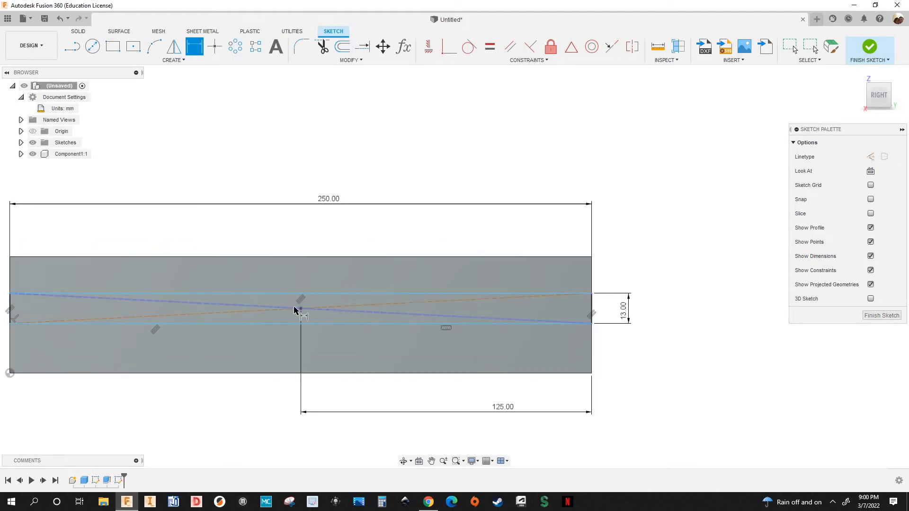
scroll(302, 313, "up", 2)
left_click(305, 310)
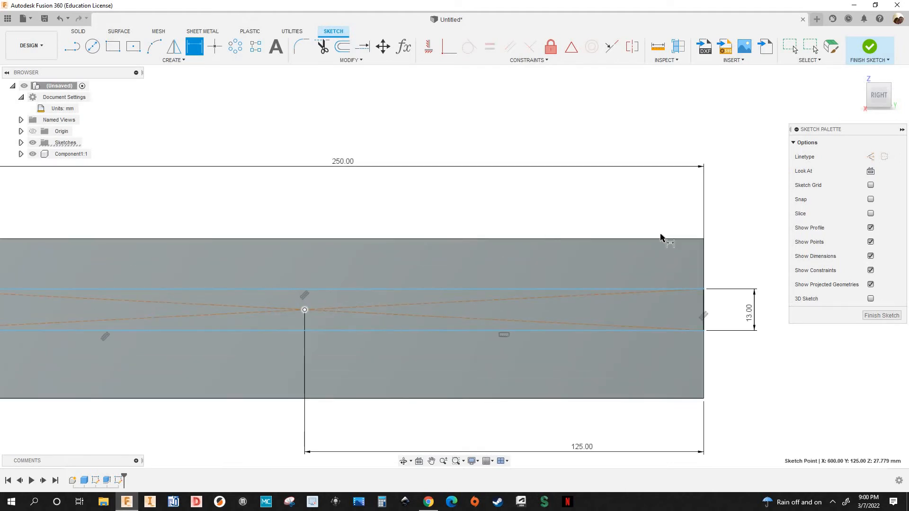
left_click(347, 240)
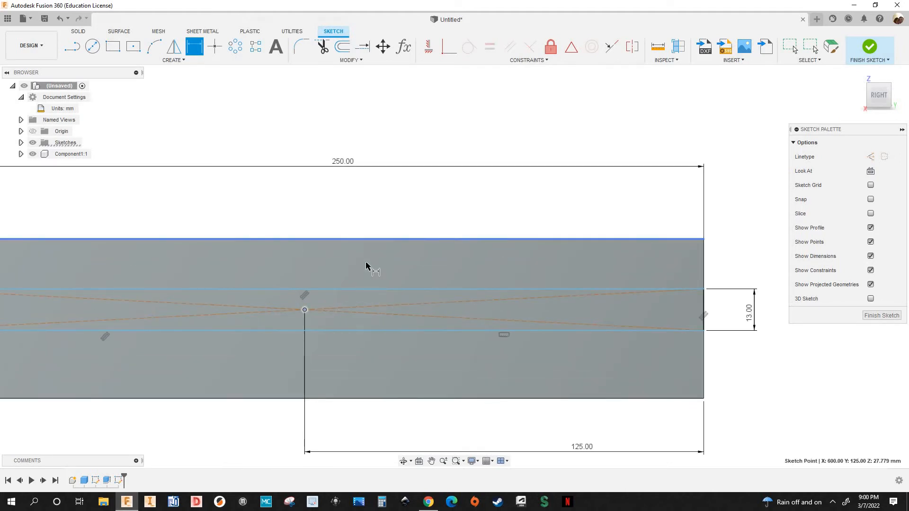
left_click(376, 268)
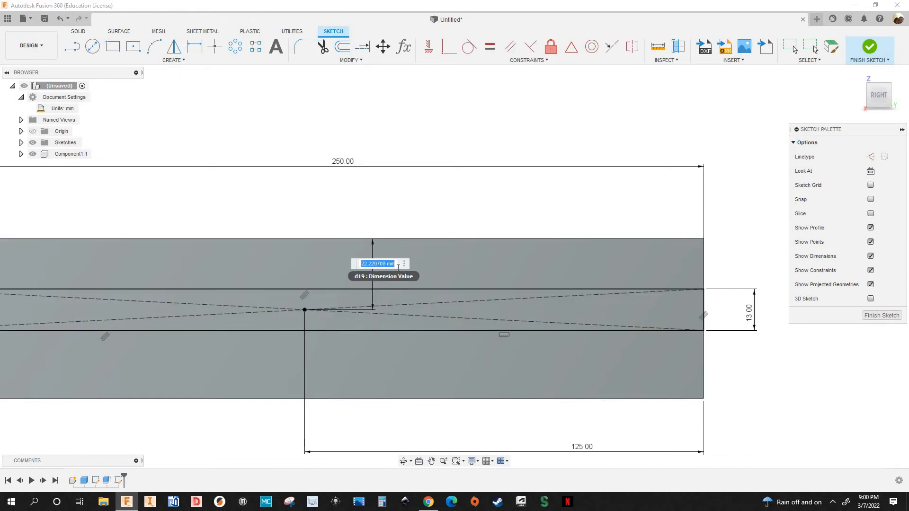
type("50/2")
key("Return")
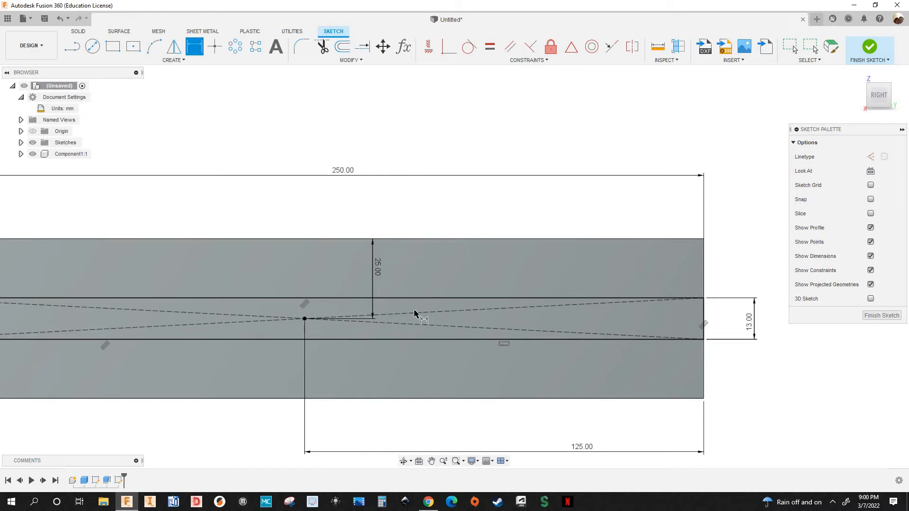
Step: Extrude the 250 x 13 mm rectangle -12 mm as a cut to form a groove along the block's end face
scroll(239, 320, "down", 3)
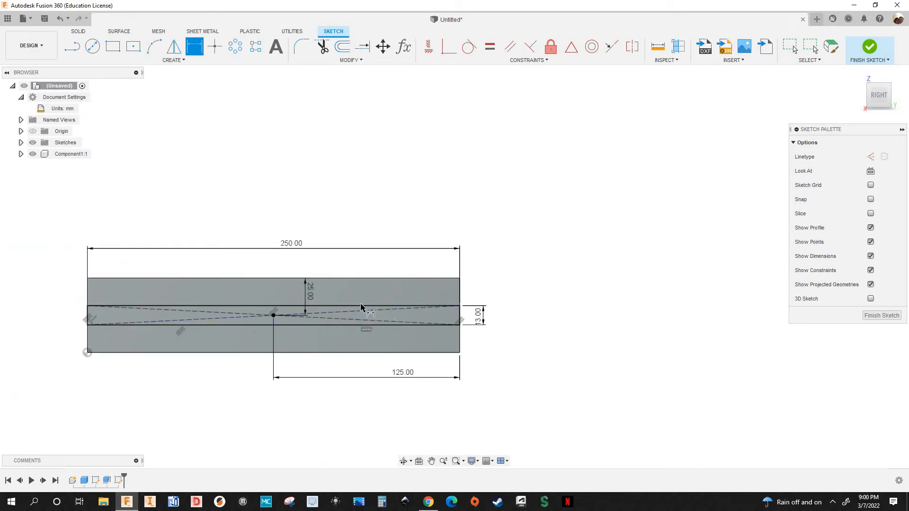
scroll(362, 307, "up", 2)
scroll(345, 325, "down", 1)
scroll(458, 335, "up", 1)
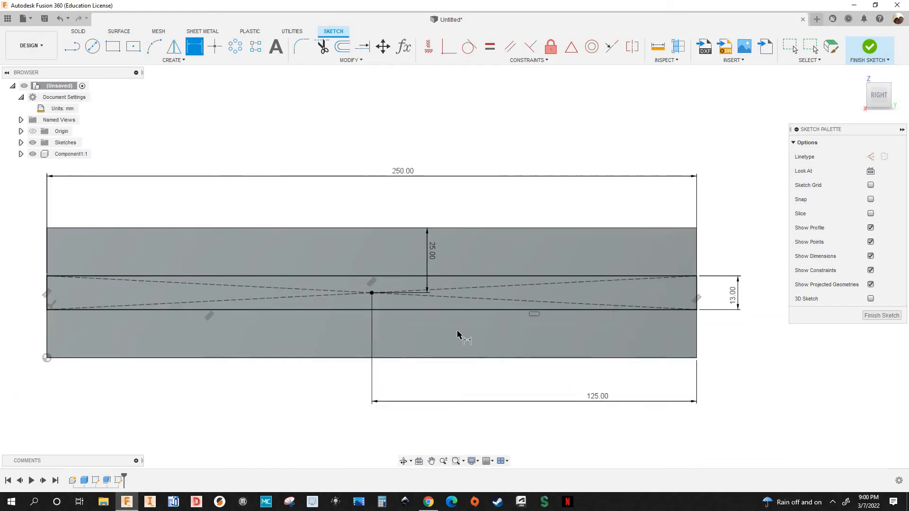
scroll(458, 335, "down", 1)
middle_click_drag(375, 309, 282, 294)
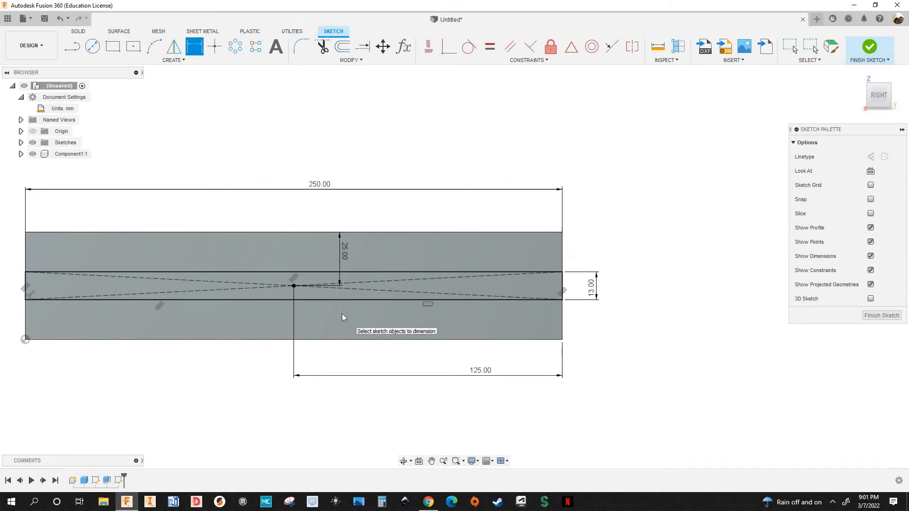
key("e")
left_click(349, 296)
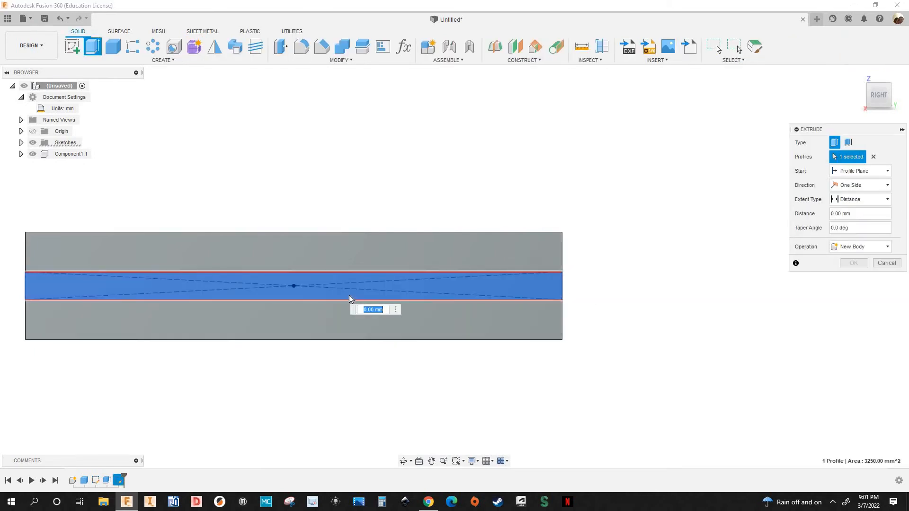
type("1")
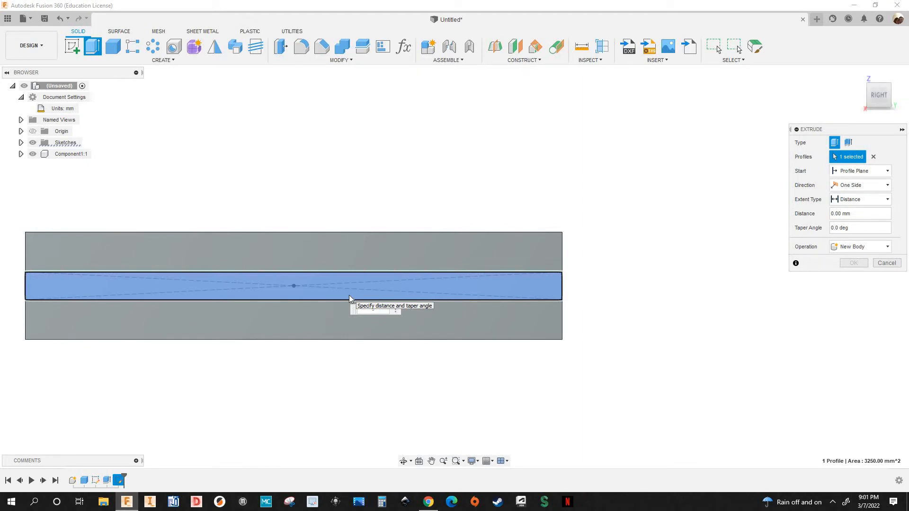
type("2")
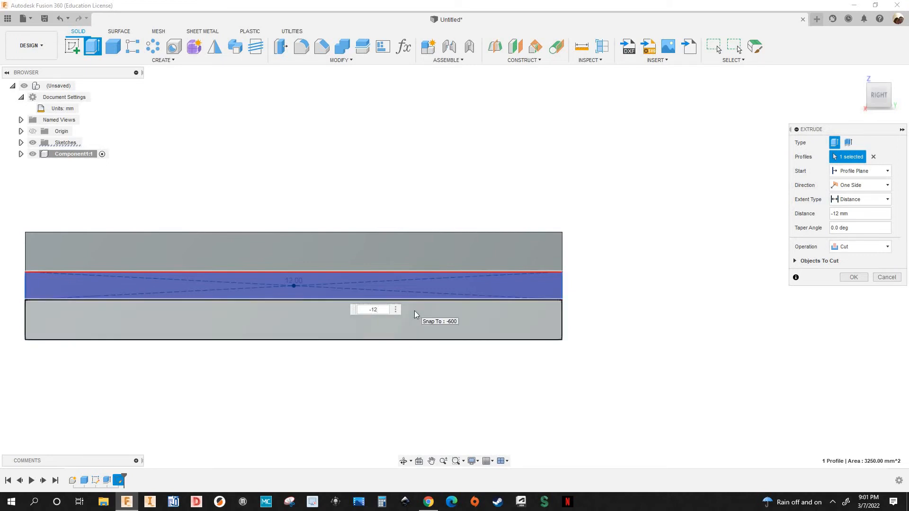
key("Return")
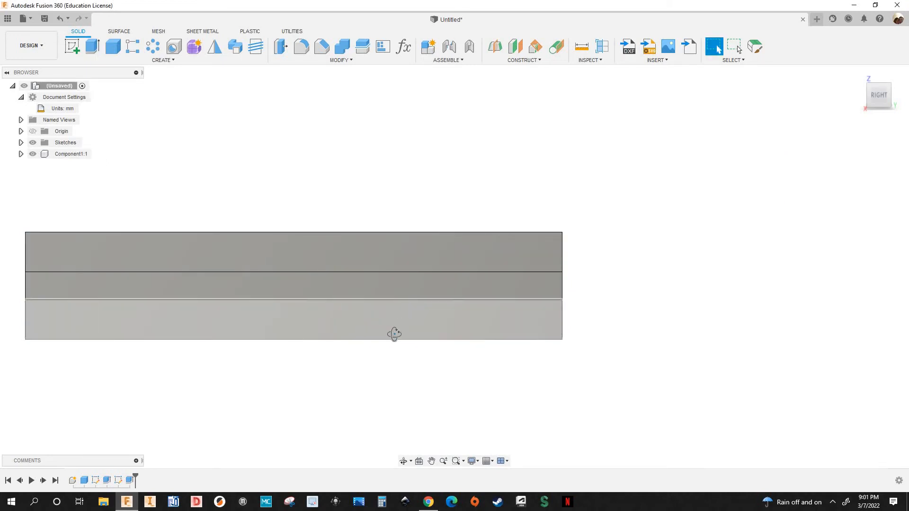
Step: Switch to the Manufacture workspace and start a new milling setup for the block
middle_click_drag(394, 332, 557, 429, "shift")
scroll(527, 357, "down", 10)
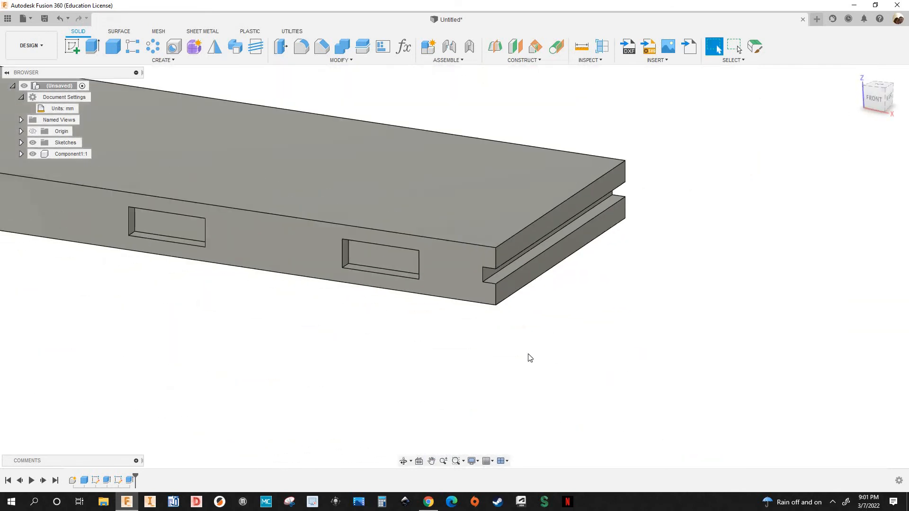
scroll(908, 25, "down", 1)
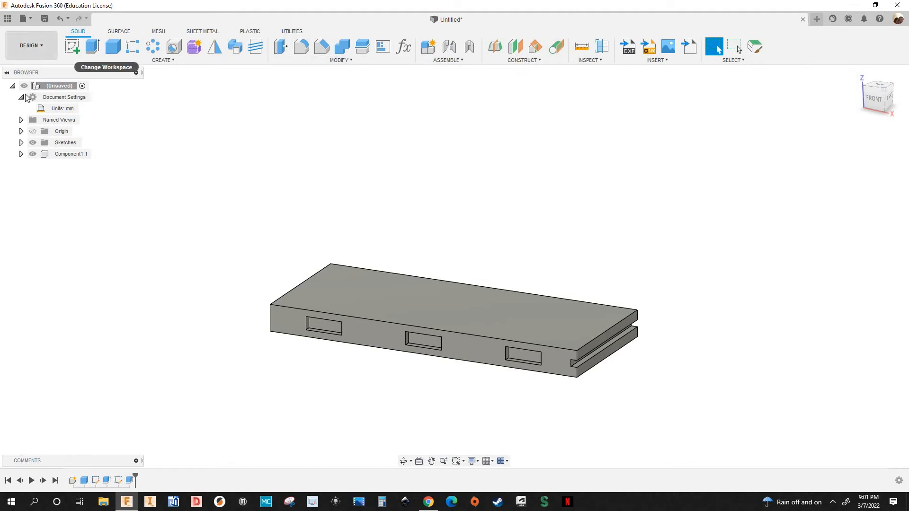
left_click(35, 53)
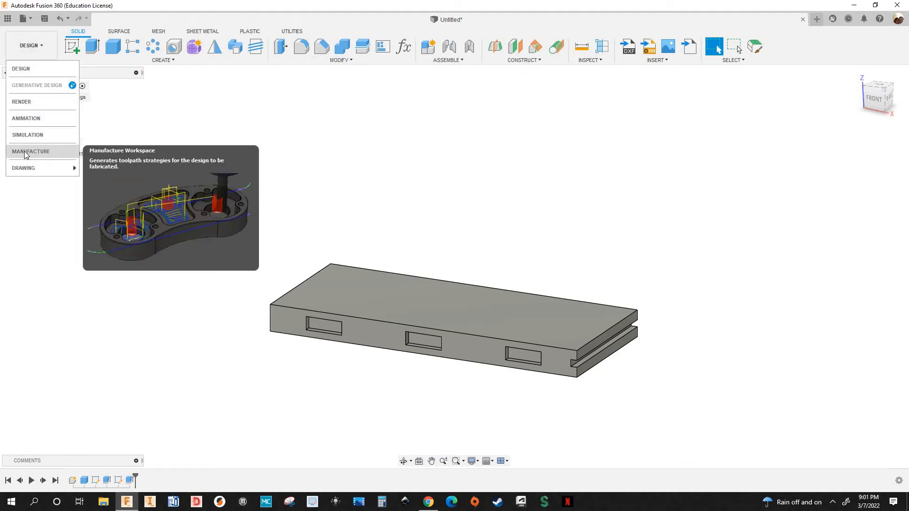
left_click(24, 152)
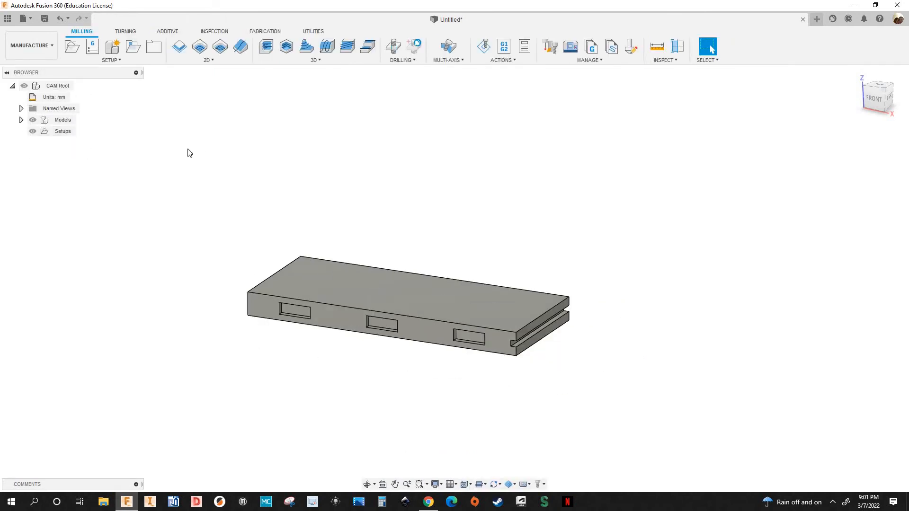
scroll(139, 137, "down", 1)
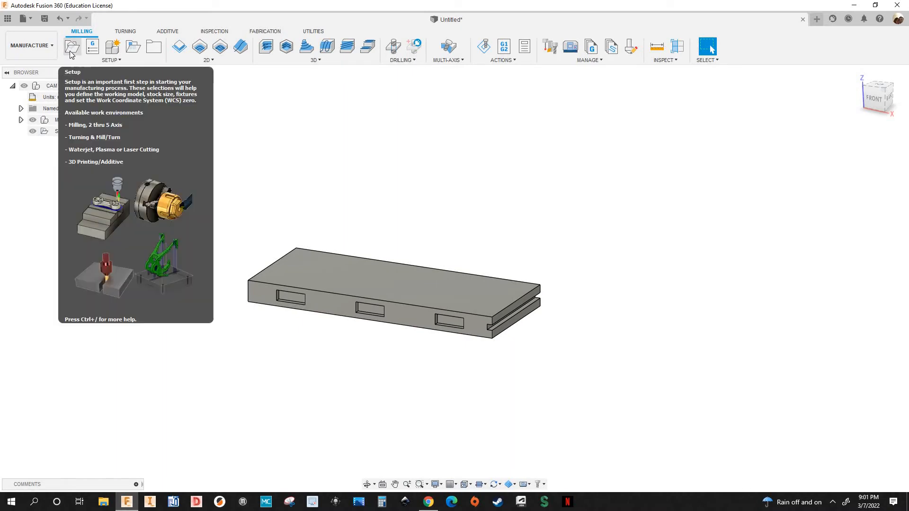
left_click(71, 53)
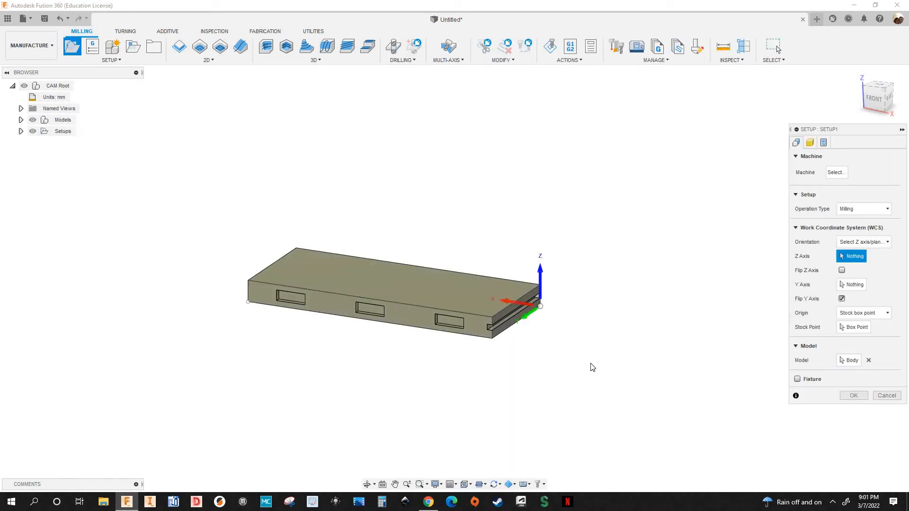
Step: Examine the setup's work coordinate origin and axis directions at the block's rear right lower corner and compare them with the left corner
scroll(589, 367, "up", 4)
scroll(585, 366, "up", 6)
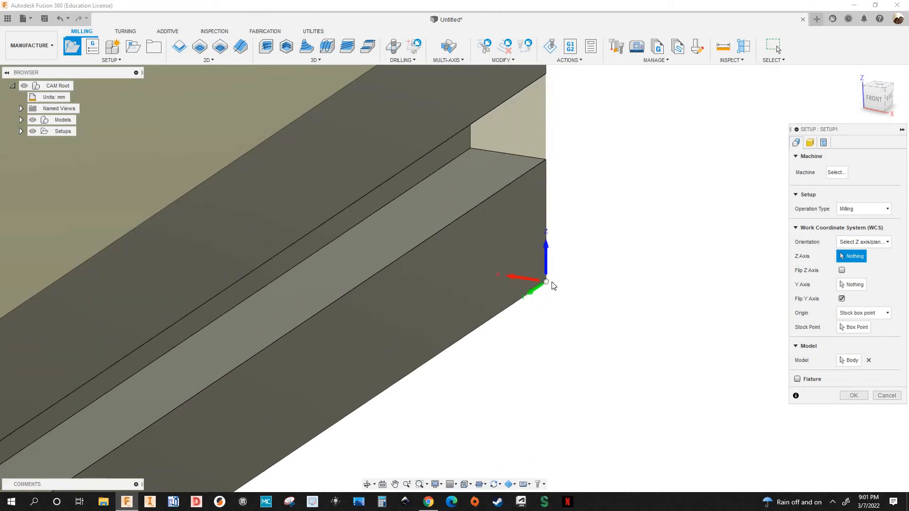
scroll(554, 291, "down", 8)
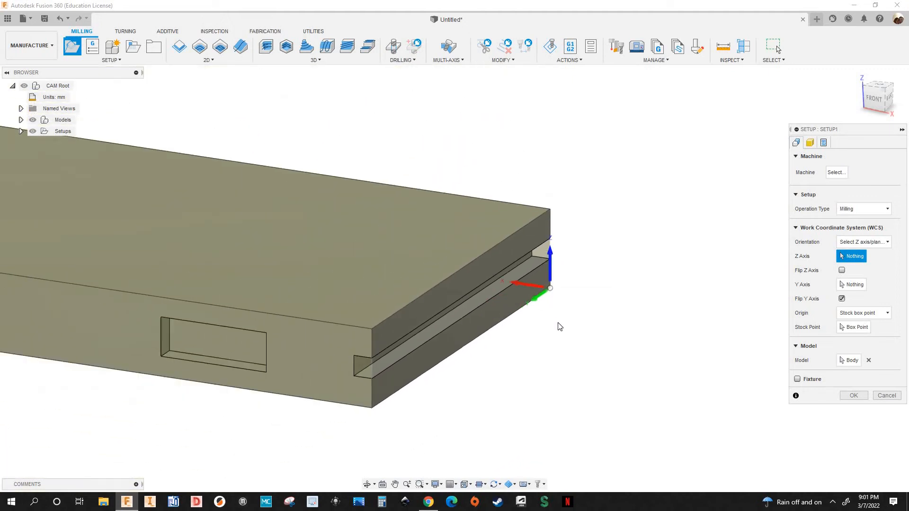
scroll(568, 337, "down", 2)
middle_click_drag(597, 363, 607, 370)
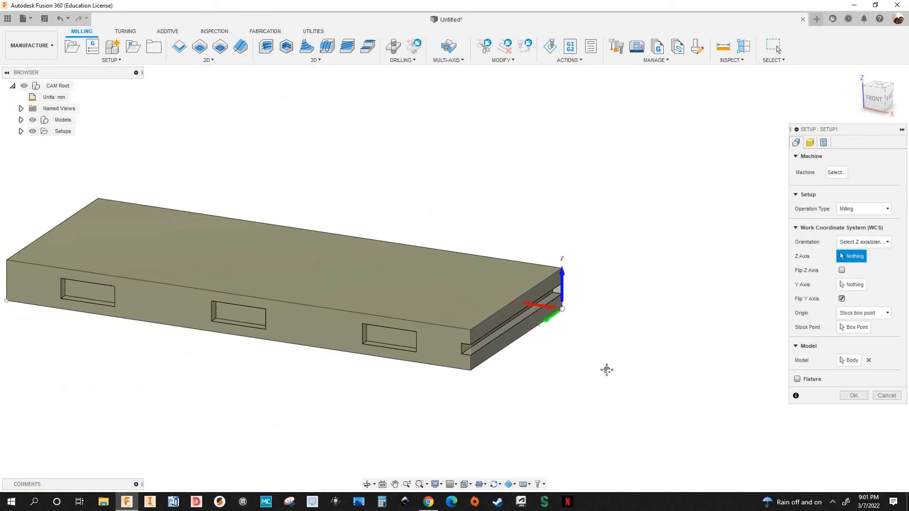
scroll(279, 269, "down", 1)
middle_click_drag(276, 269, 356, 297)
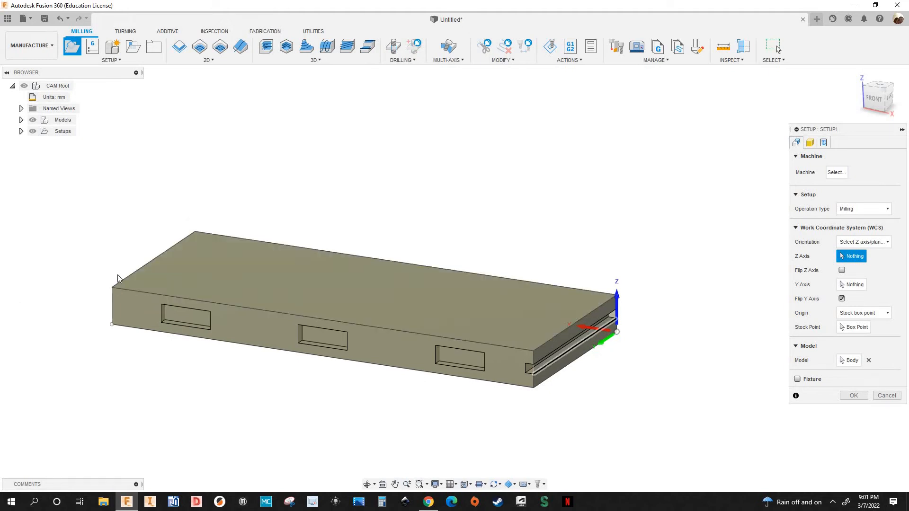
scroll(151, 291, "up", 5)
scroll(146, 294, "up", 2)
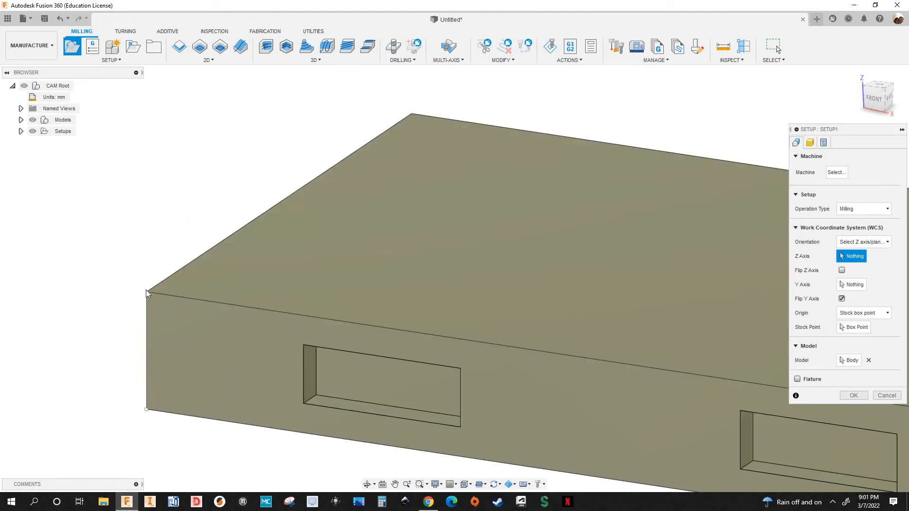
scroll(146, 292, "up", 1)
scroll(479, 325, "down", 5)
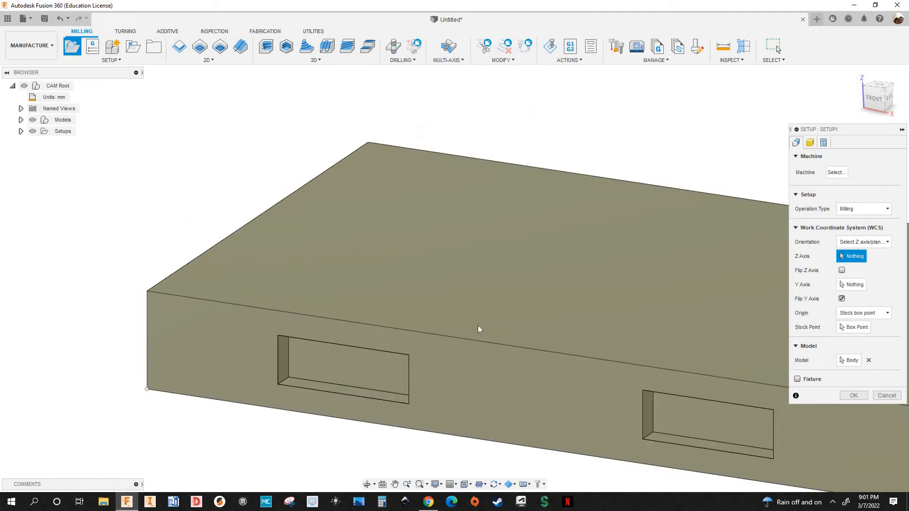
scroll(618, 307, "up", 4)
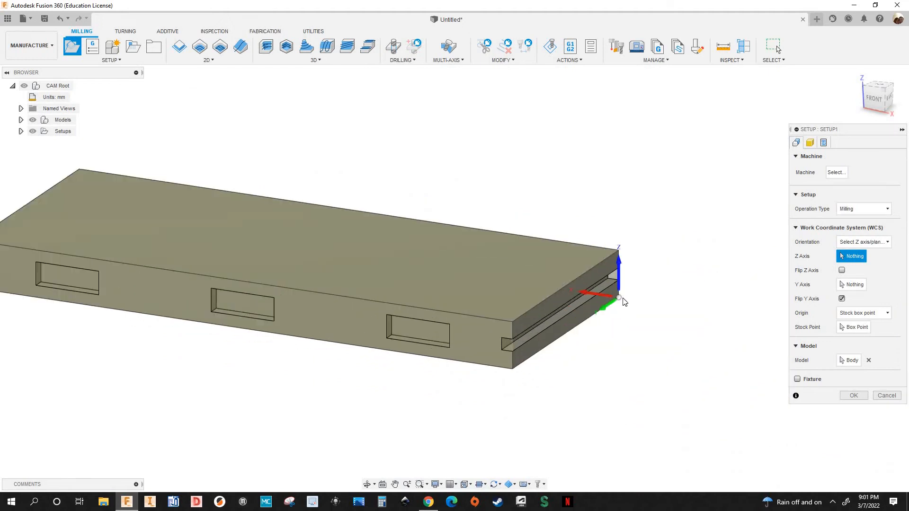
scroll(615, 277, "down", 2)
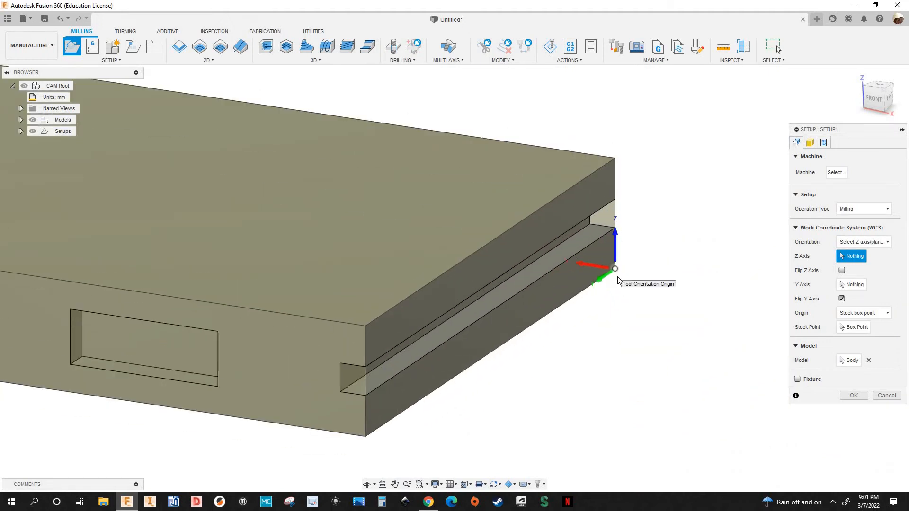
scroll(661, 345, "down", 3)
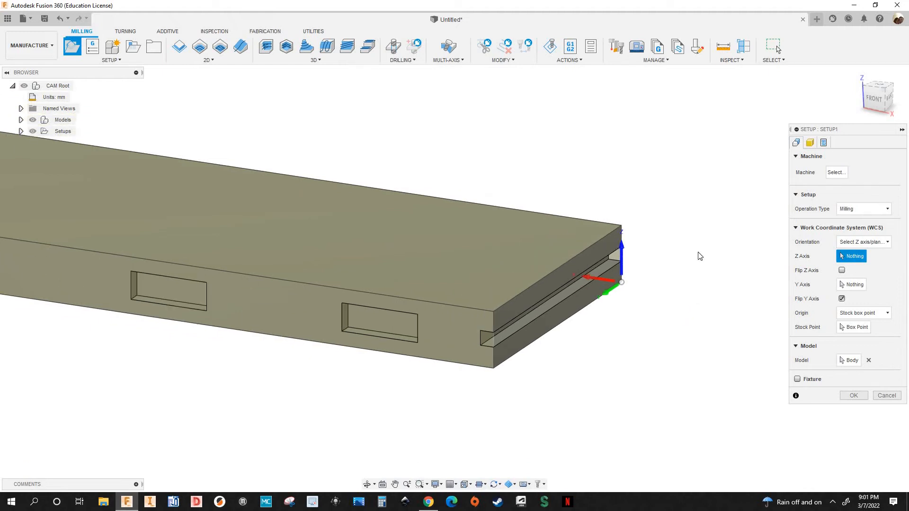
scroll(676, 161, "down", 2)
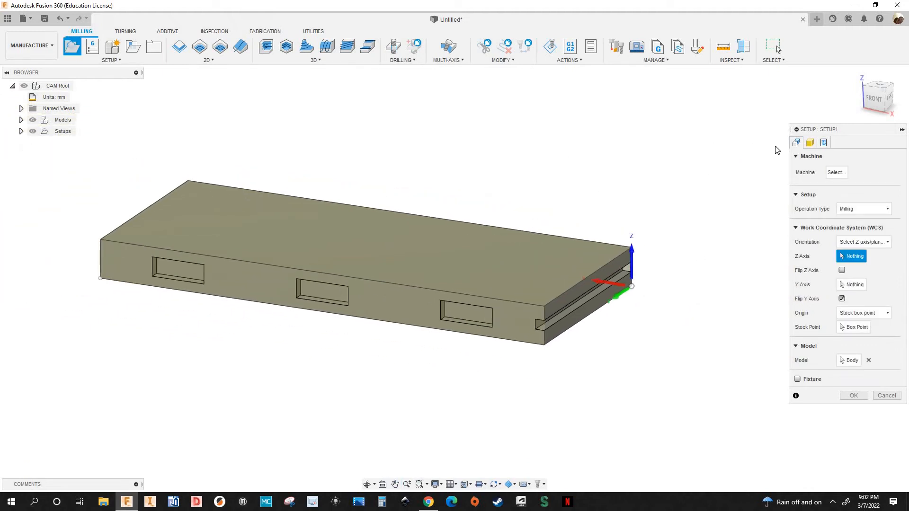
Step: Set the setup's program name to 4_axis_test in its post process settings
left_click(810, 143)
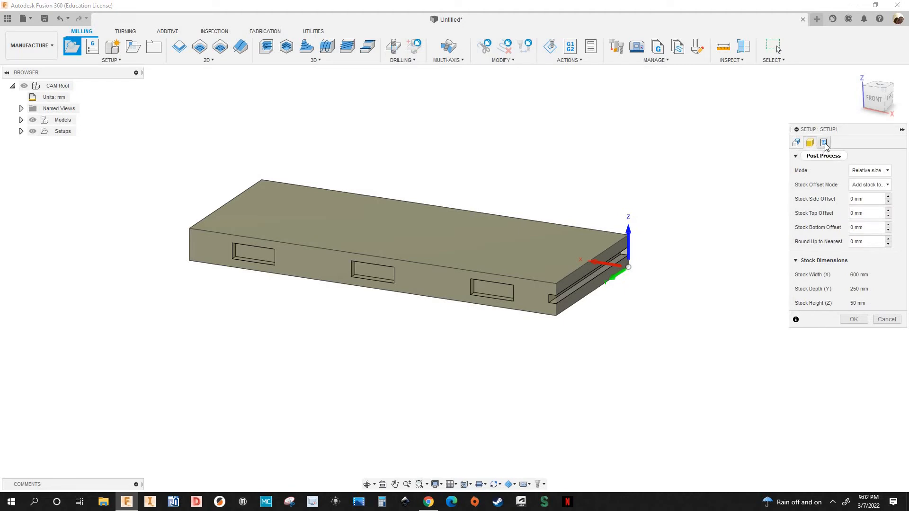
left_click(824, 143)
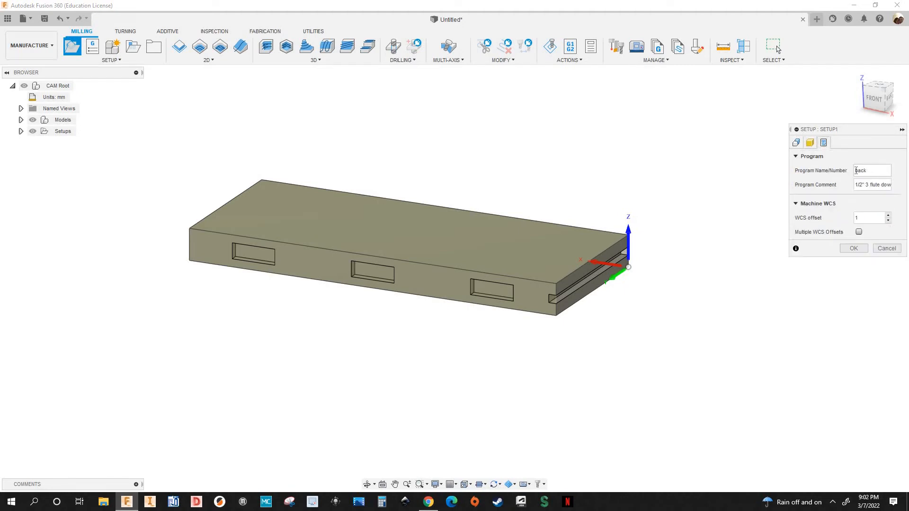
key("ctrl+a")
type("4")
type("_axis_test")
Step: Set the program comment to "12mm 3 flute compression bit" and create the setup
left_click_drag(857, 185, 905, 190)
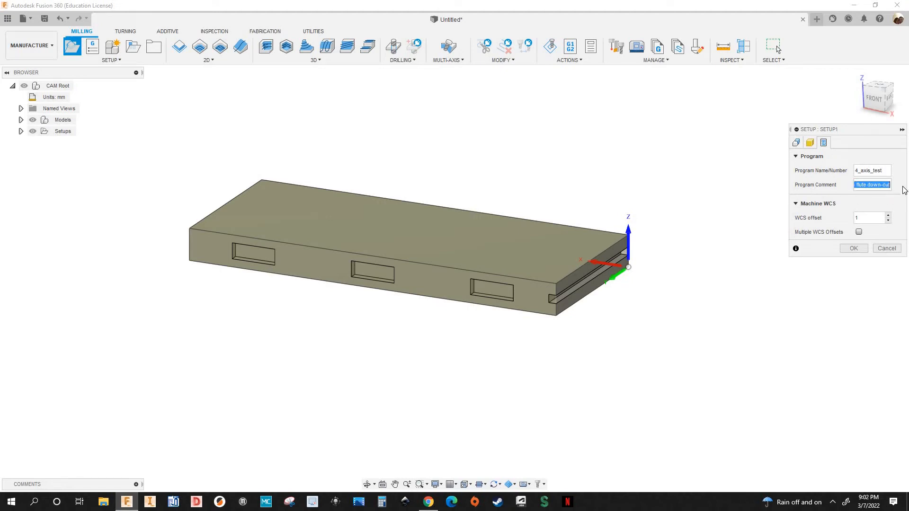
type("1")
type("2mm 3 flute compression ")
type("bit")
scroll(881, 327, "up", 3)
scroll(786, 241, "down", 1)
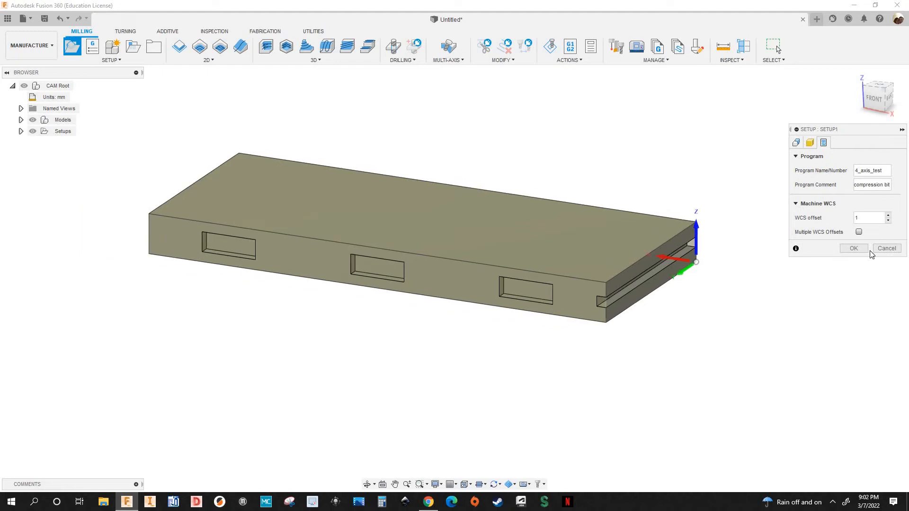
left_click(858, 248)
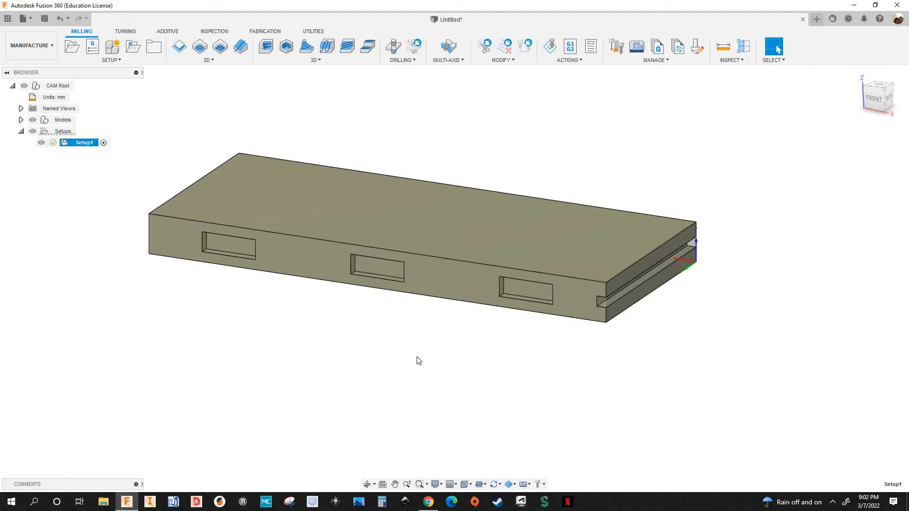
Step: Start a 2D Pocket operation and choose the 12 mm 46014-K compression flat end mill from the WEEKE CNC WOOD library
scroll(135, 264, "down", 3)
middle_click_drag(135, 265, 250, 307)
left_click(883, 90)
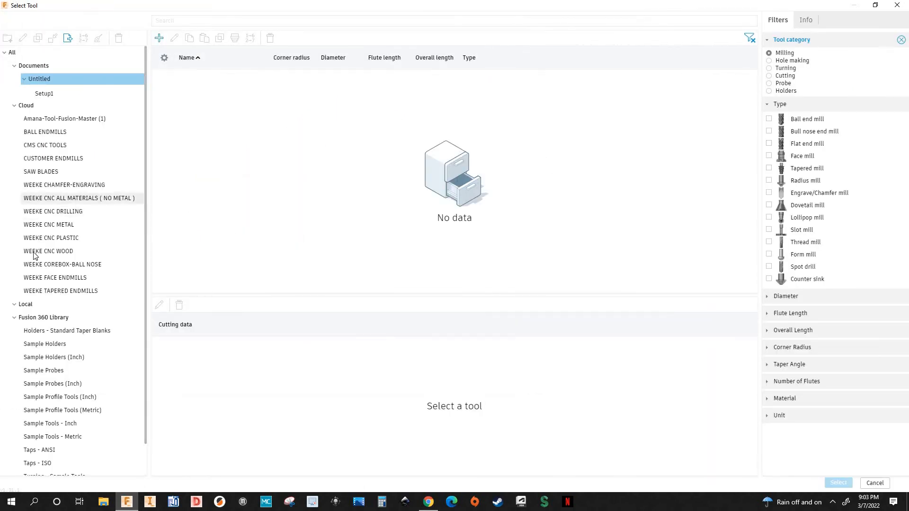
left_click(95, 250)
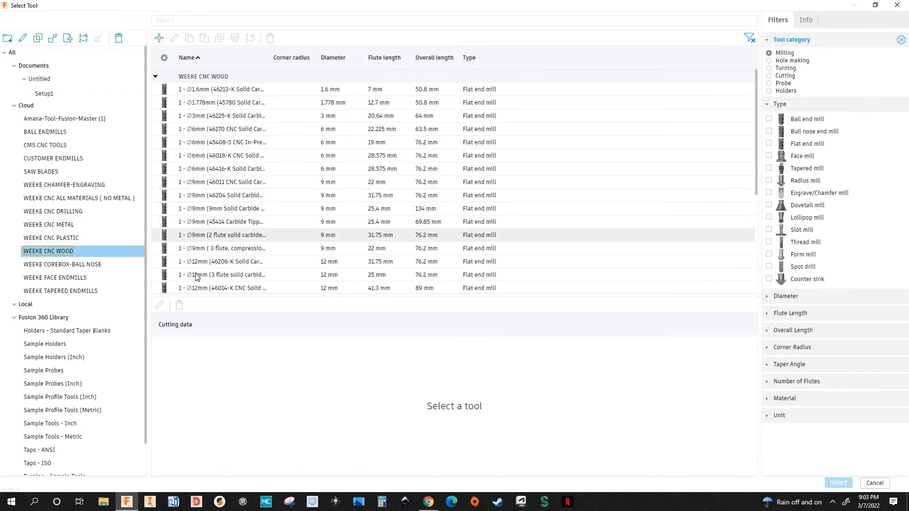
scroll(201, 277, "down", 1)
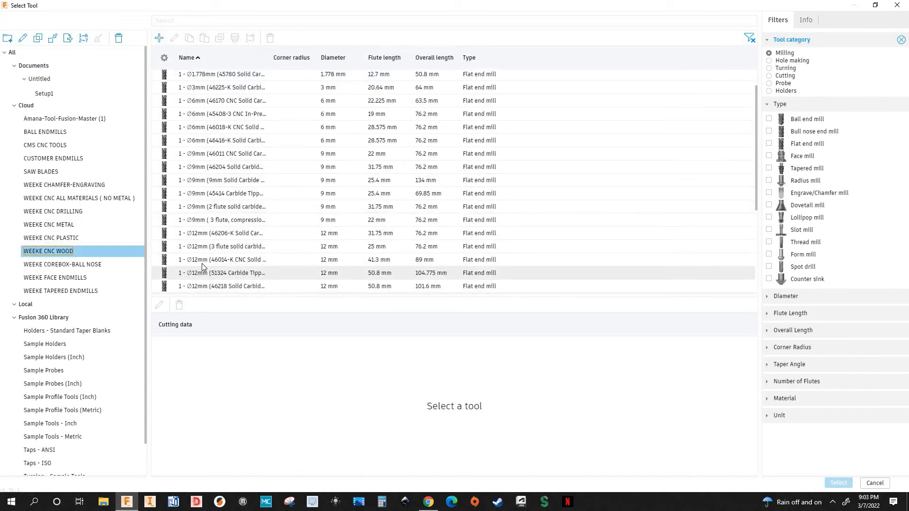
left_click(229, 262)
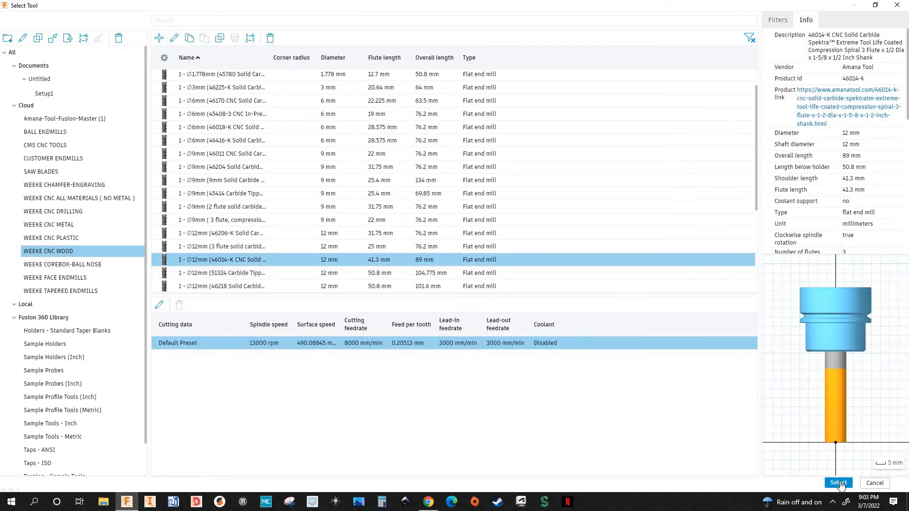
left_click(839, 484)
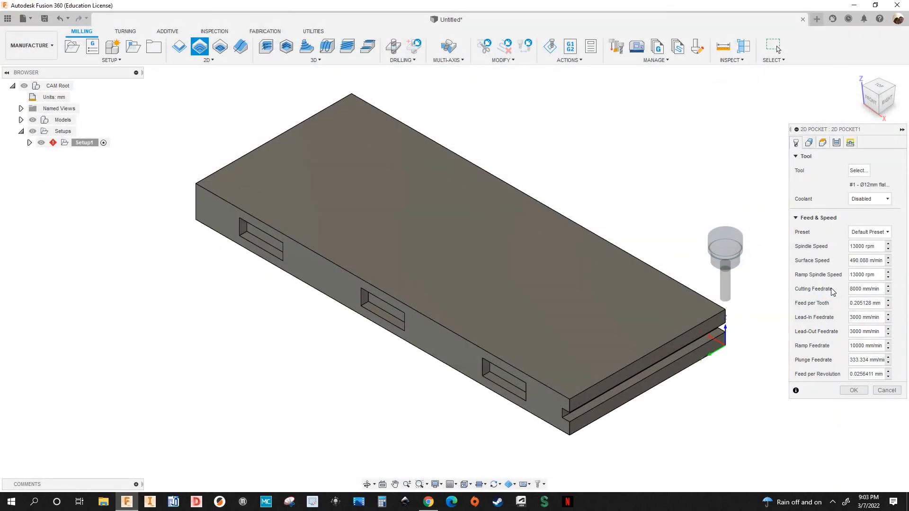
Step: Enable the pocket's tool orientation by Z axis/plane and X axis, using the block's front face as the Z axis
left_click(809, 143)
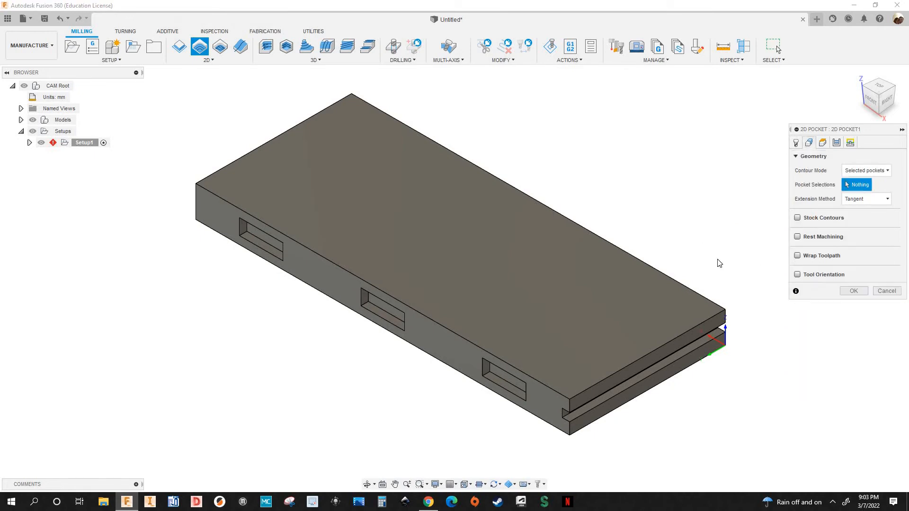
scroll(760, 286, "up", 3)
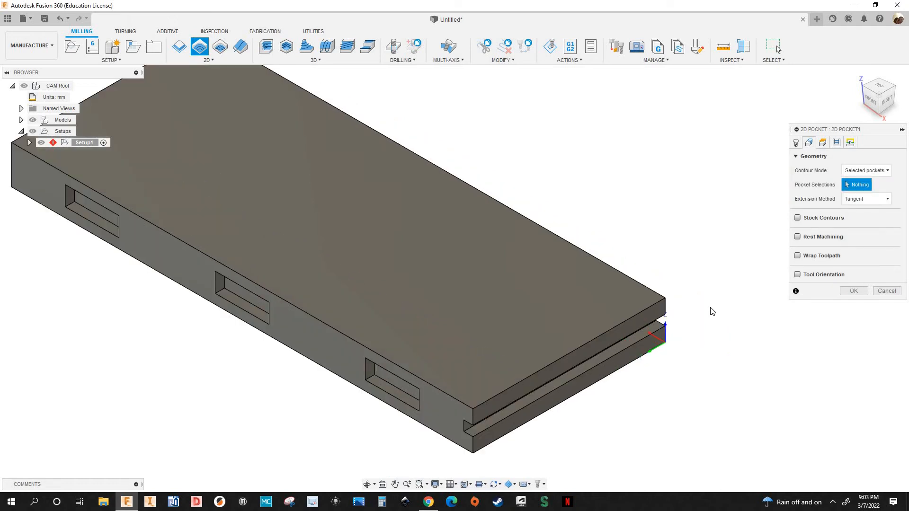
scroll(282, 314, "down", 2)
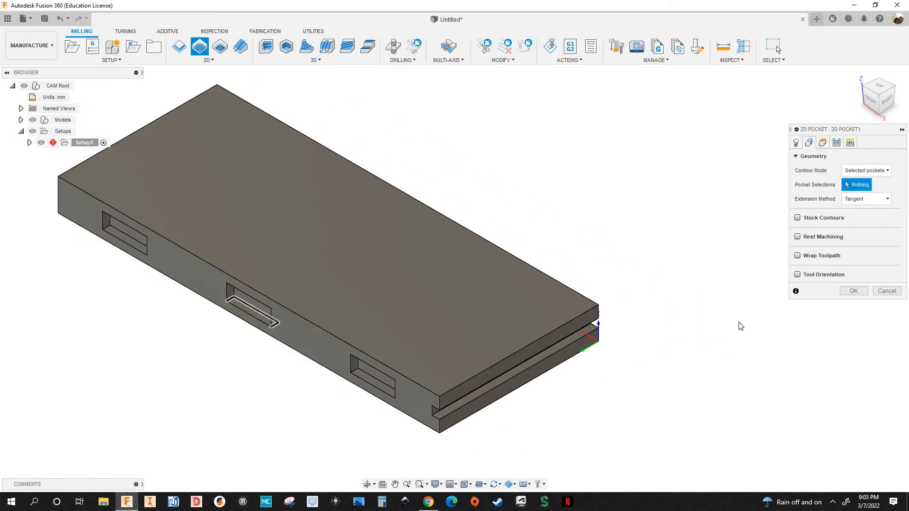
left_click(797, 275)
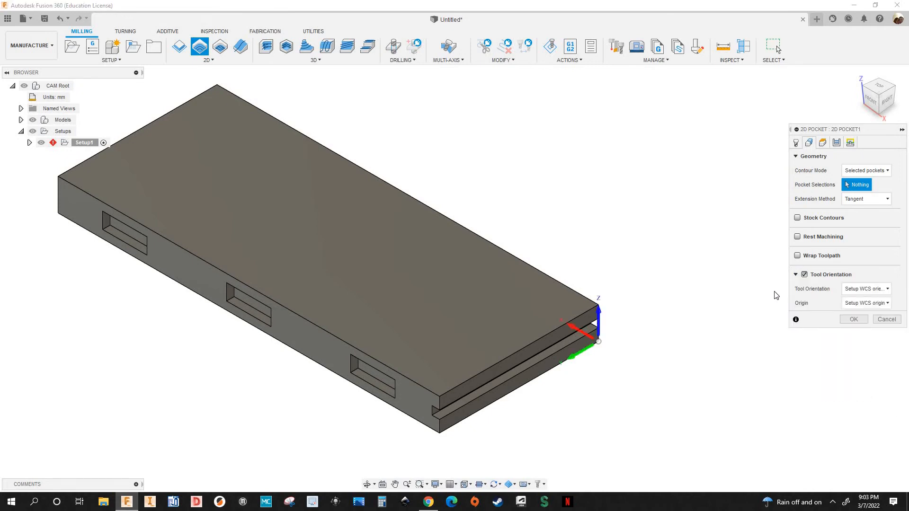
left_click(858, 291)
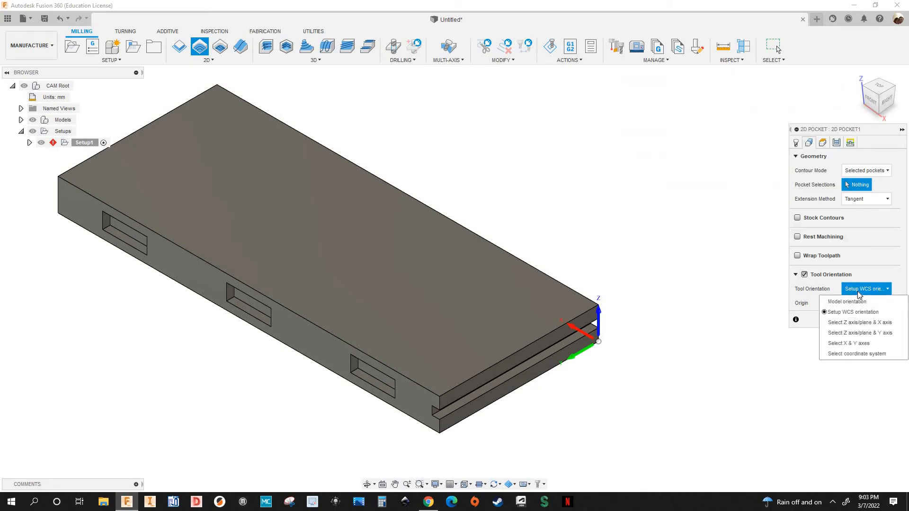
left_click(860, 322)
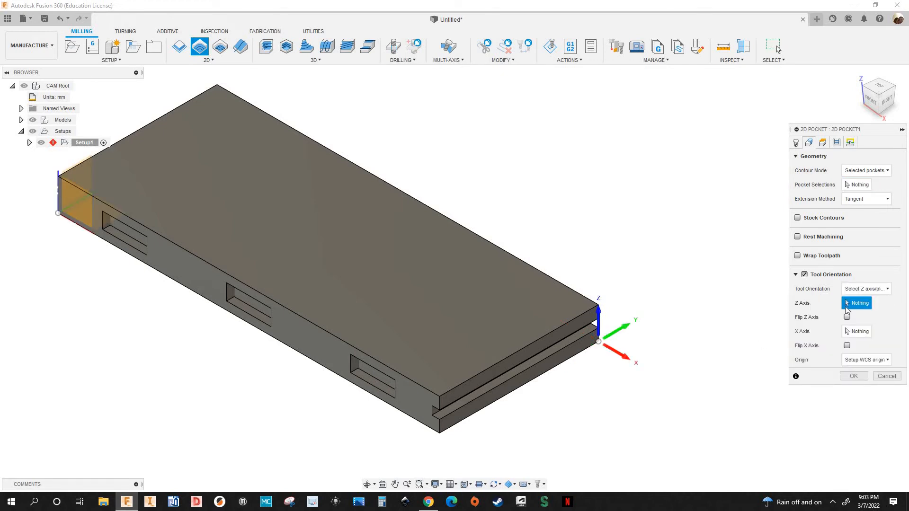
middle_click_drag(562, 415, 577, 385)
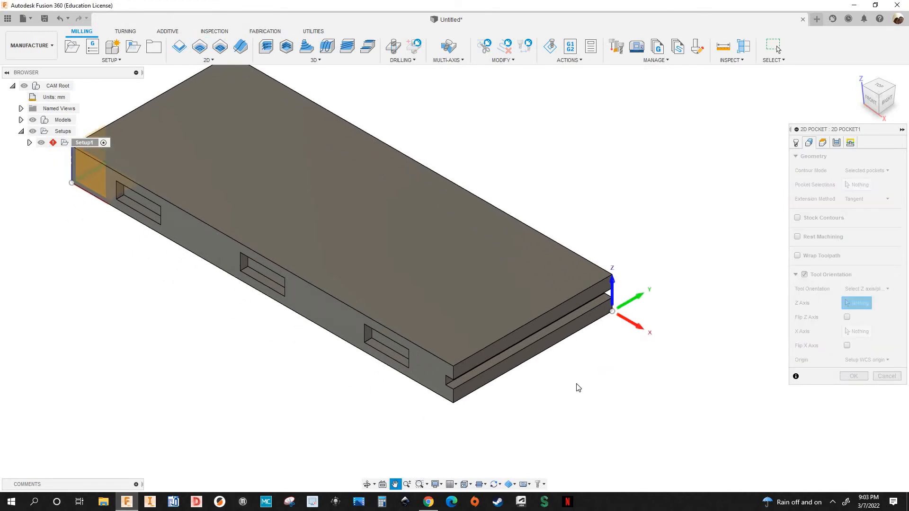
scroll(473, 402, "up", 1)
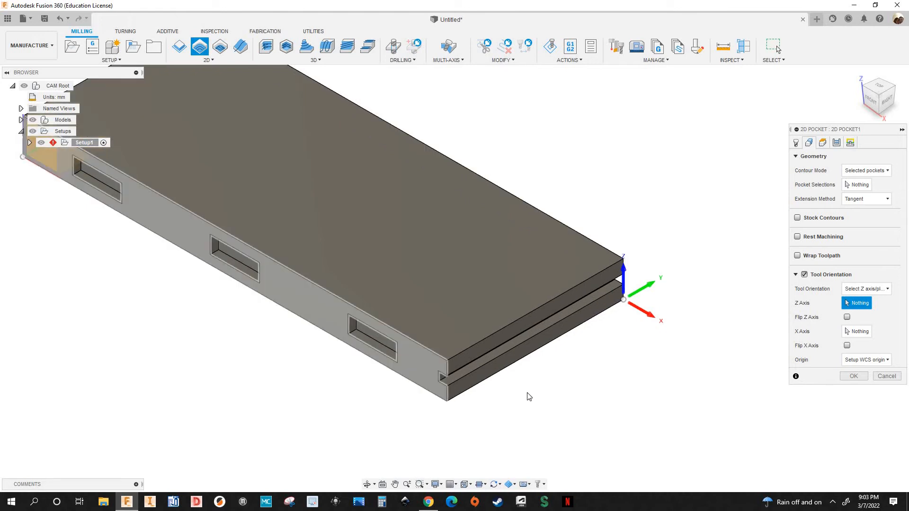
left_click(429, 368)
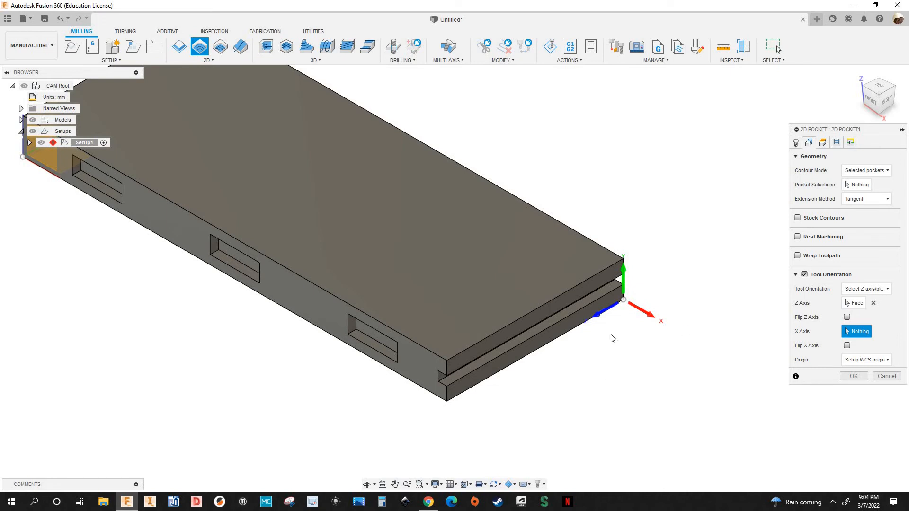
Step: Set the tool orientation's X axis from the long rear edge of the block's upper face
scroll(603, 334, "up", 3)
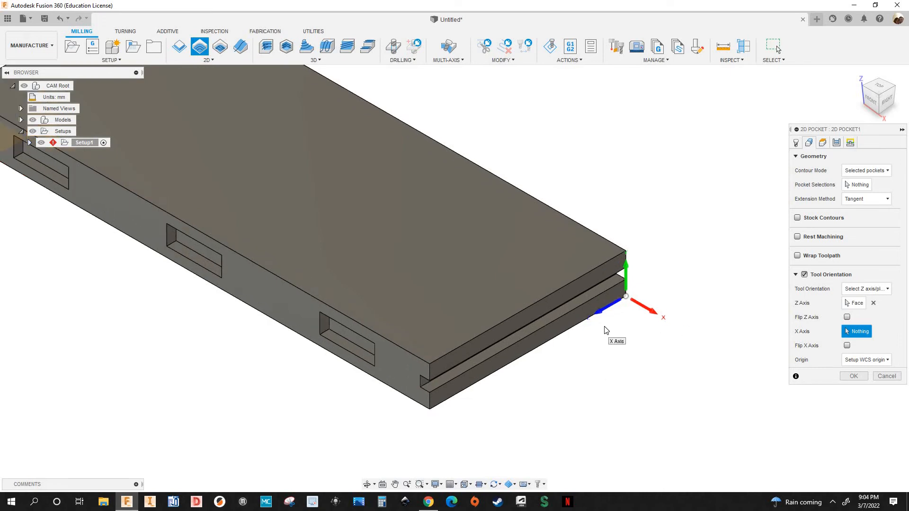
scroll(556, 353, "down", 2)
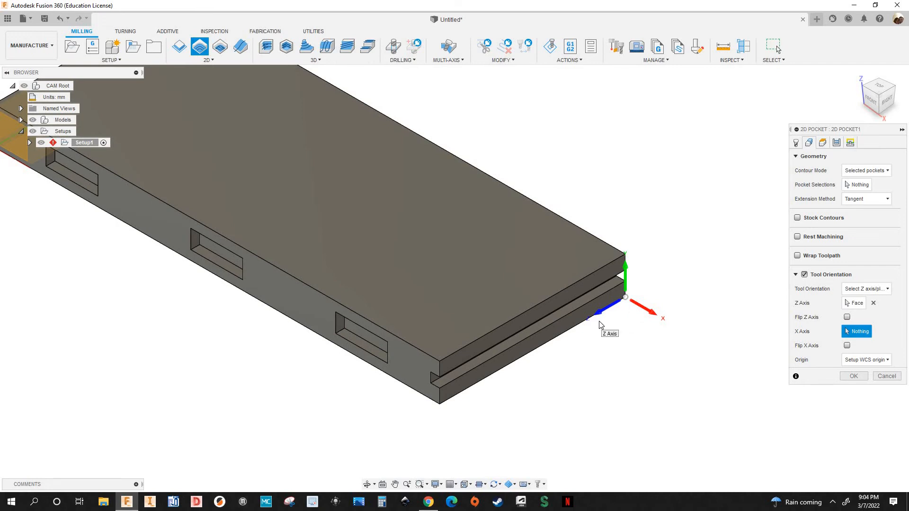
scroll(589, 330, "down", 1)
scroll(591, 326, "down", 1)
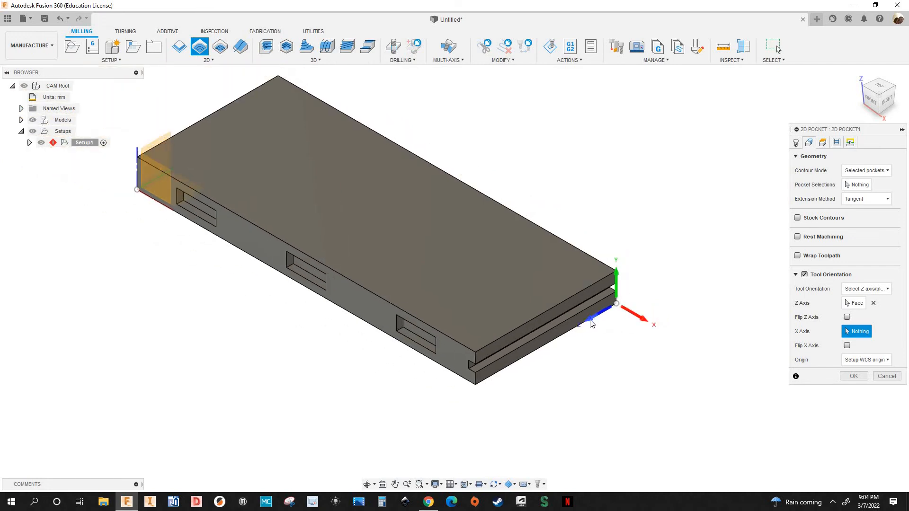
scroll(592, 325, "up", 2)
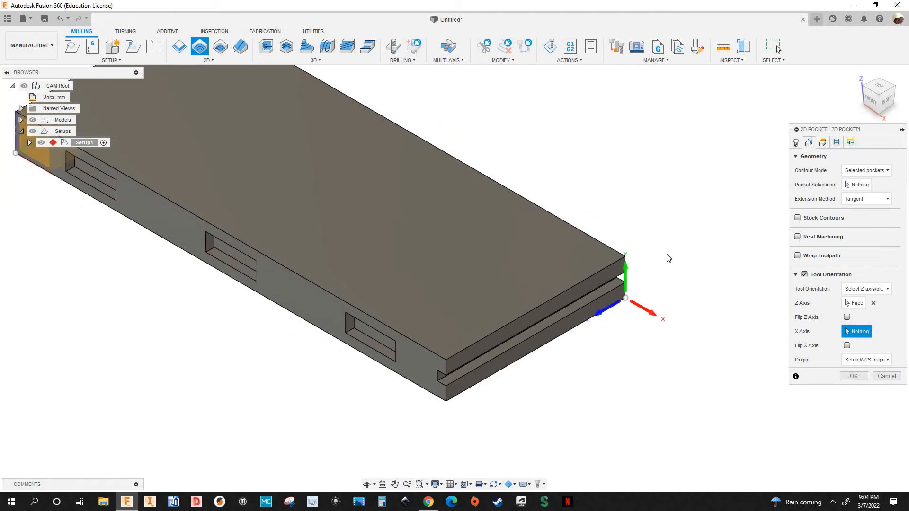
left_click(604, 245)
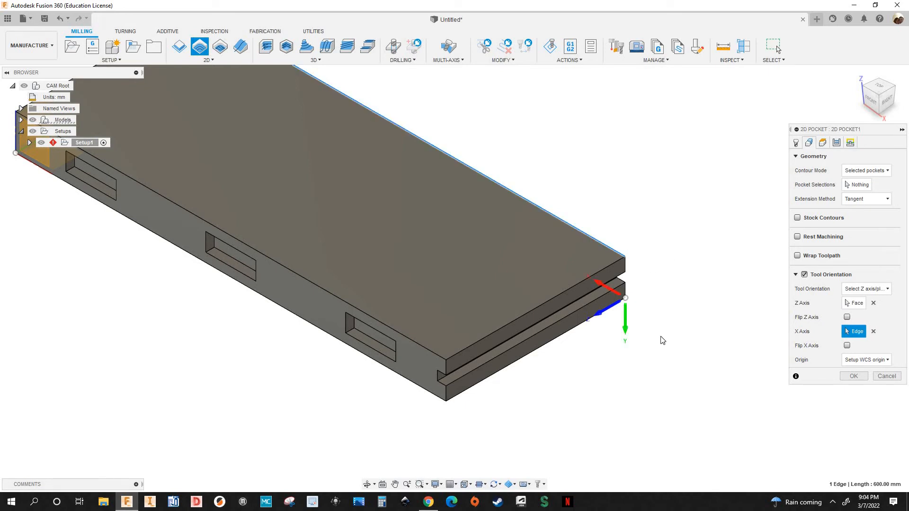
left_click(625, 332)
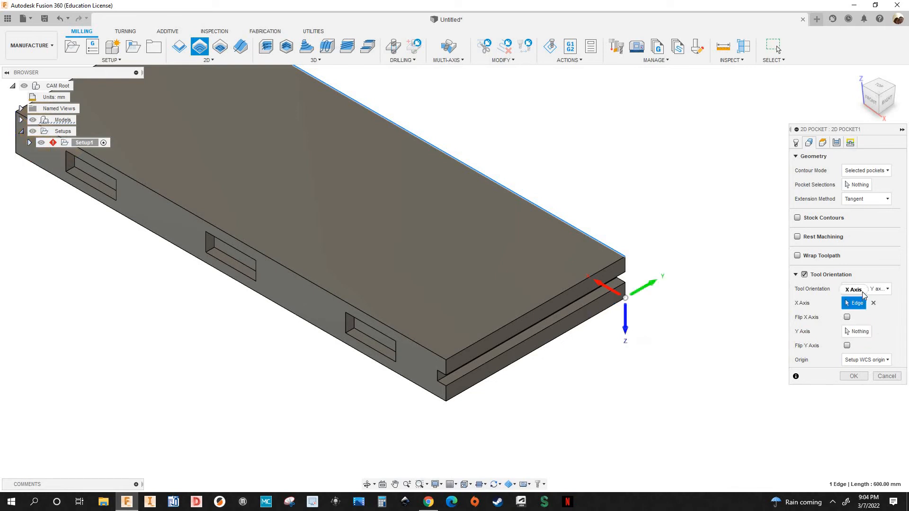
left_click(862, 290)
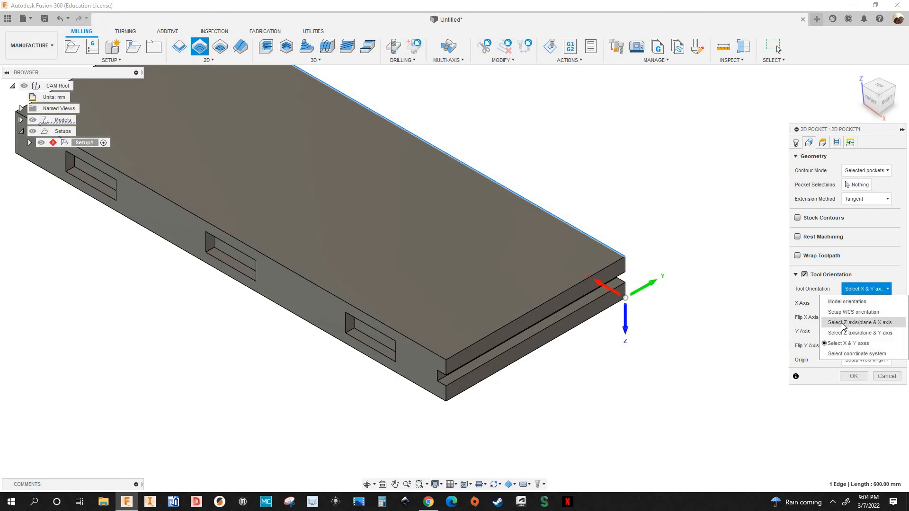
left_click(844, 324)
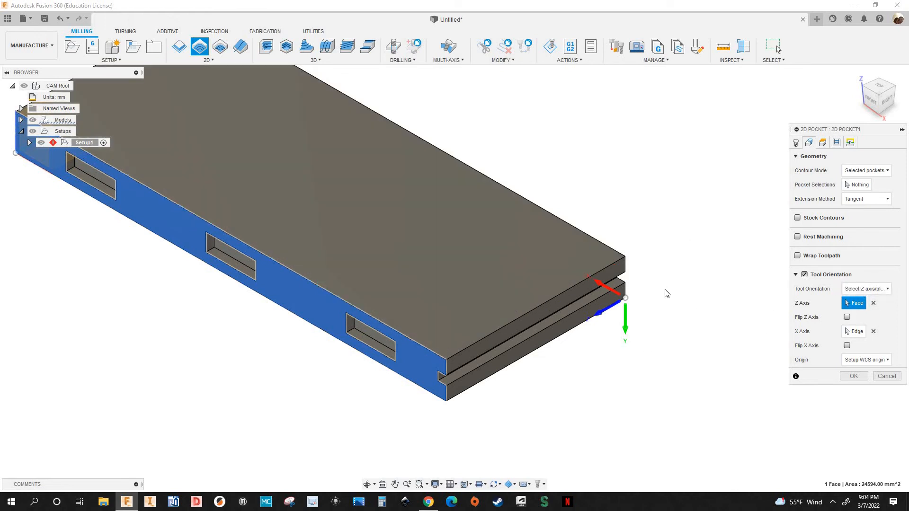
scroll(686, 320, "down", 2)
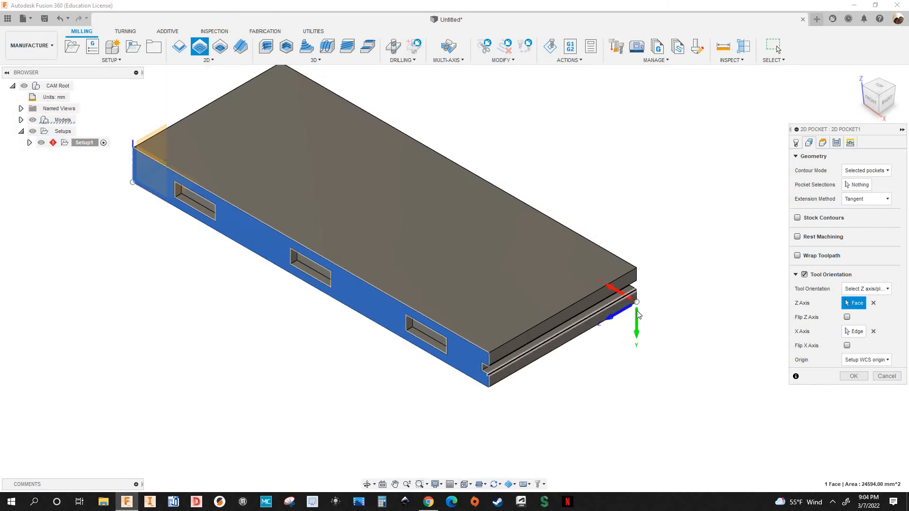
scroll(637, 311, "up", 1)
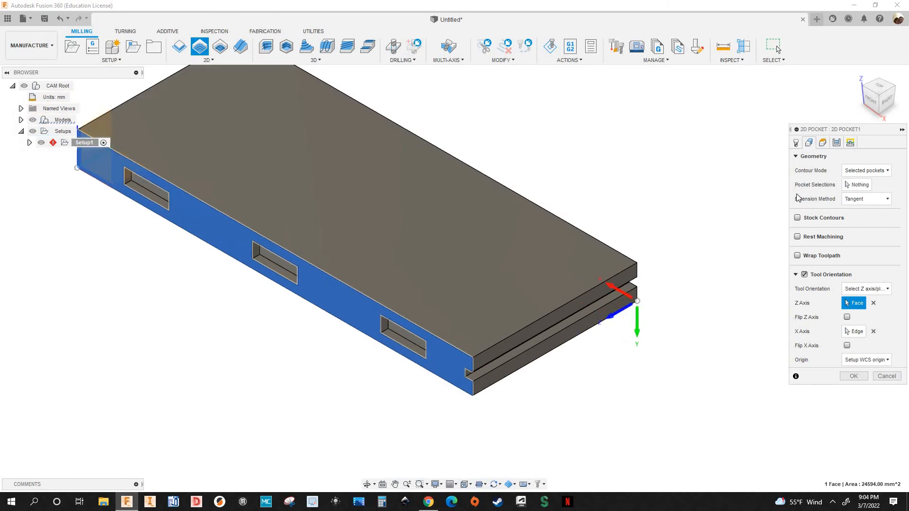
Step: Turn off multiple depths for the pocket passes and set the maximum stepover to 10 mm and the tolerance to 0.2 mm
left_click(823, 143)
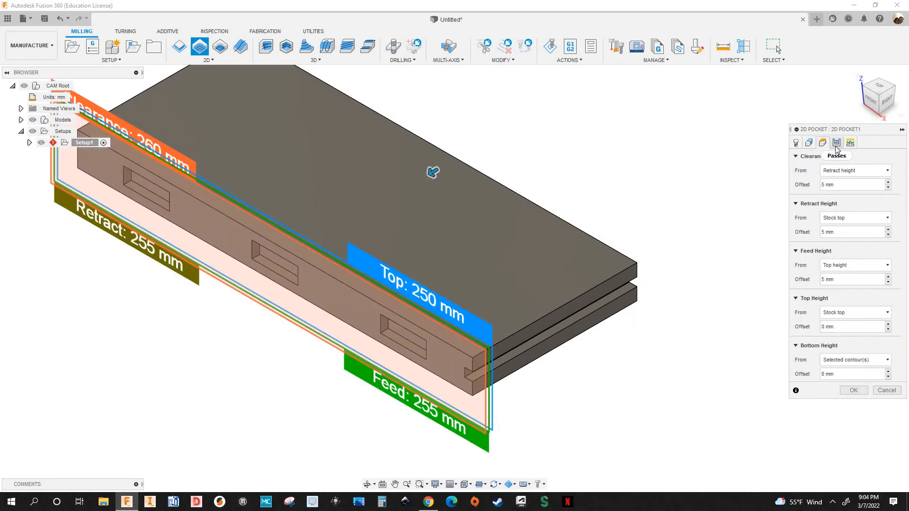
left_click(837, 143)
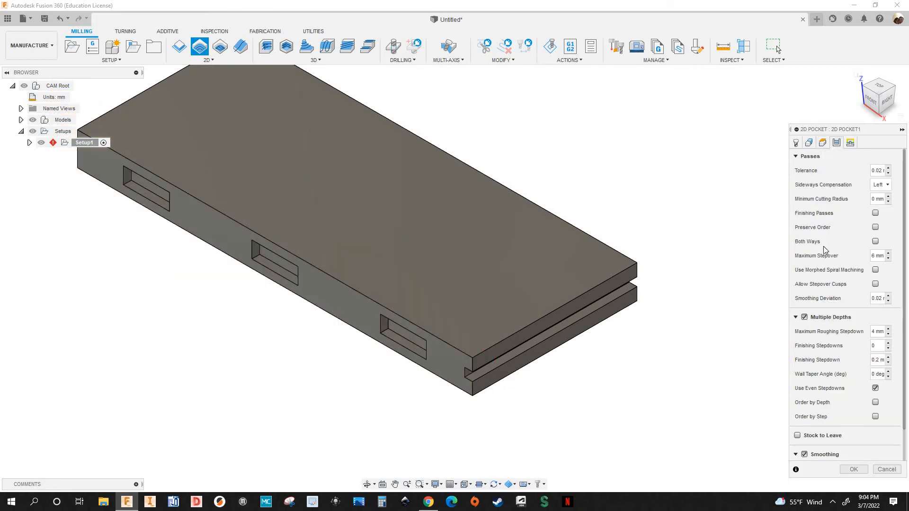
left_click(805, 317)
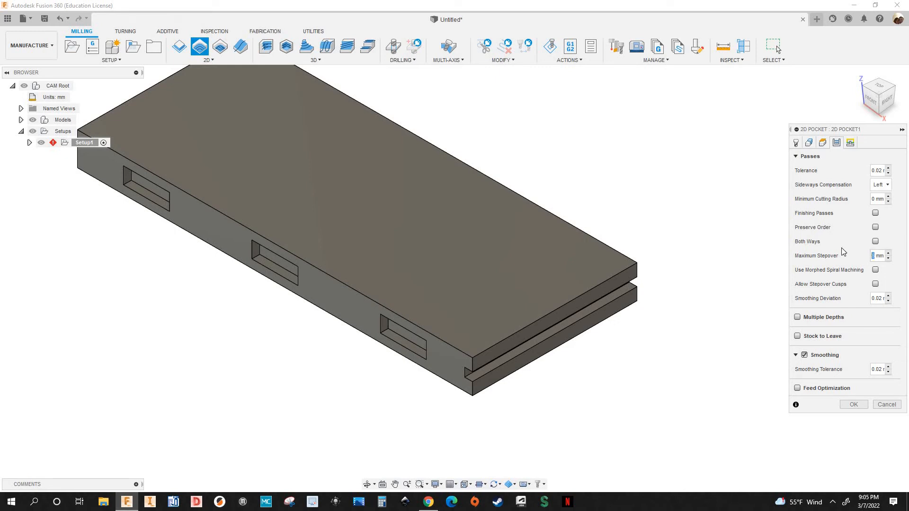
type("10")
double_click(877, 172)
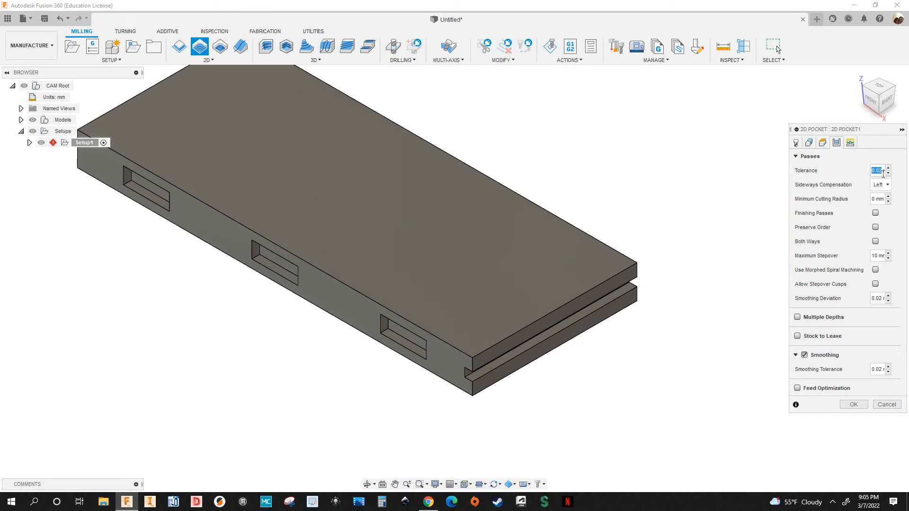
left_click(880, 172)
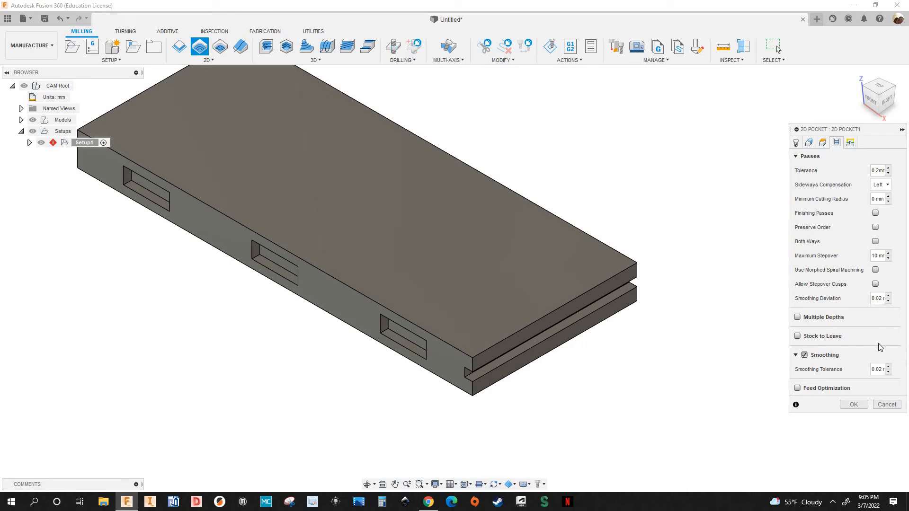
key("BackSpace")
Step: Check the pocket's linking settings and try to create the 2D Pocket operation
left_click(850, 143)
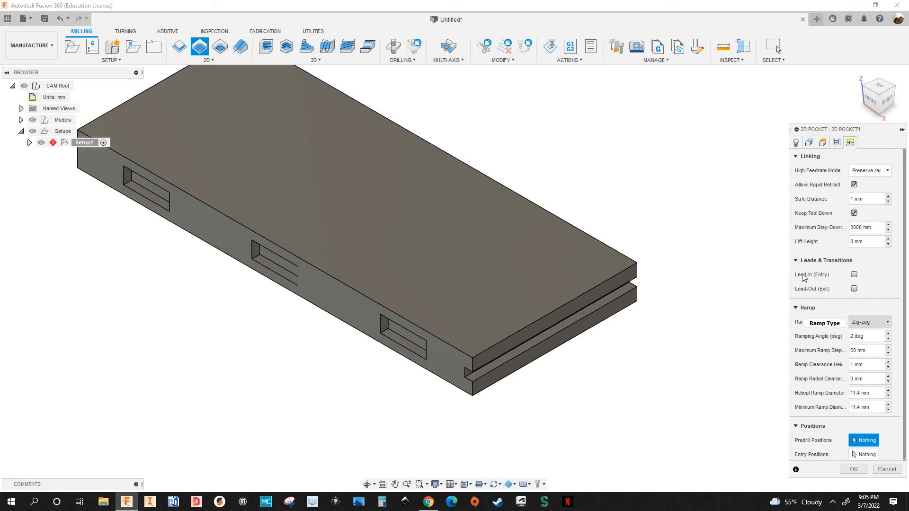
left_click(851, 471)
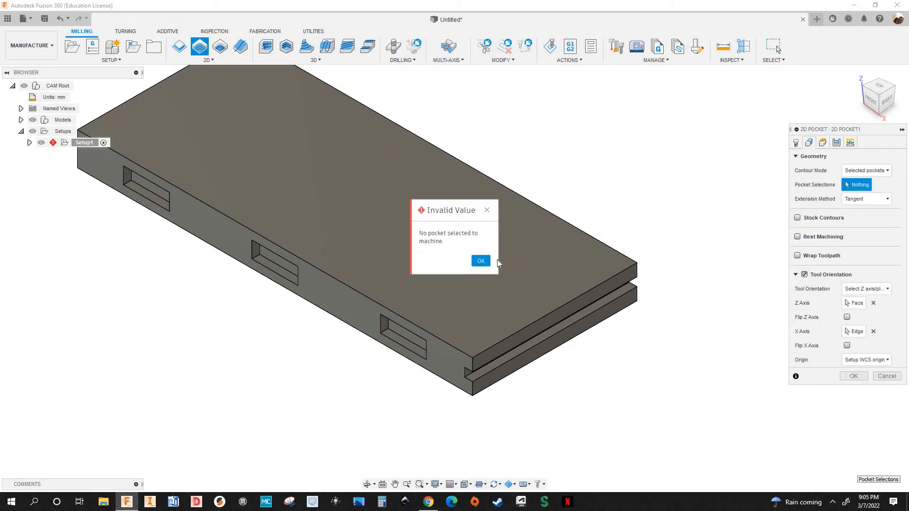
left_click(489, 261)
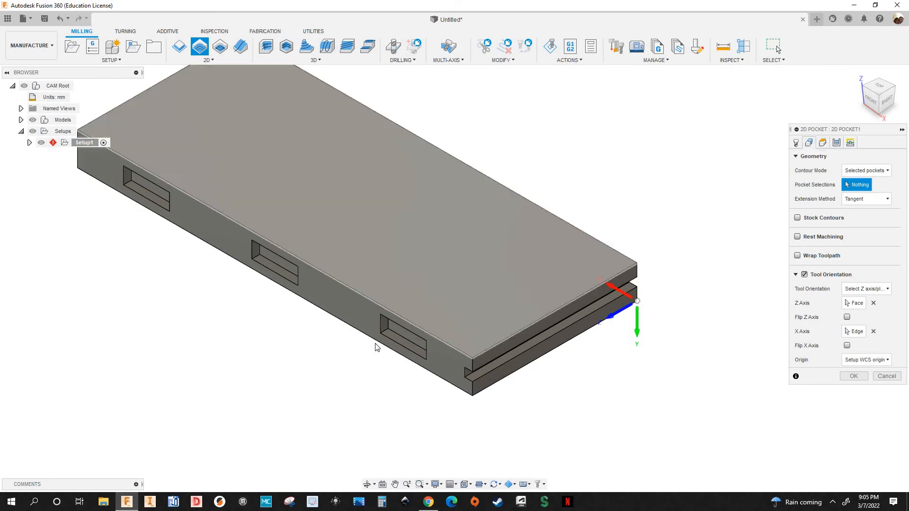
Step: Select the floors of the three front pockets as the pocket geometry to machine
scroll(462, 326, "up", 3)
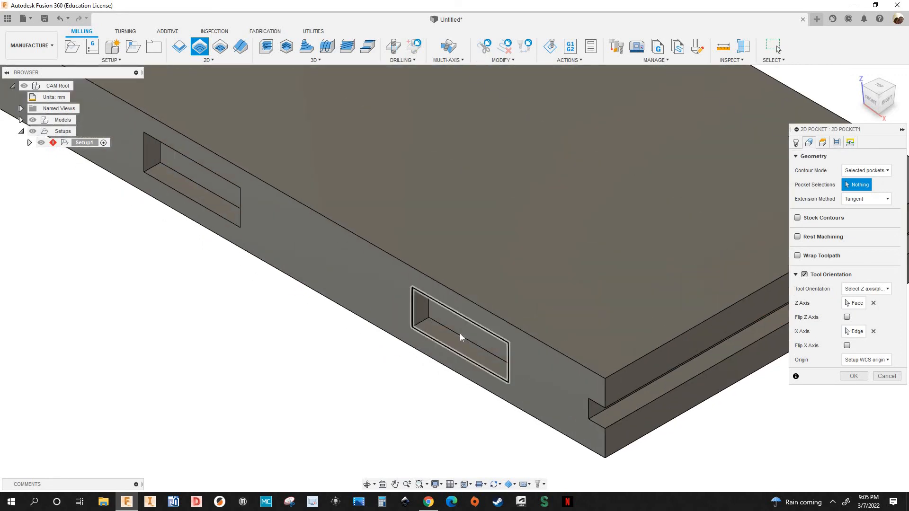
left_click(473, 330)
scroll(584, 353, "down", 4)
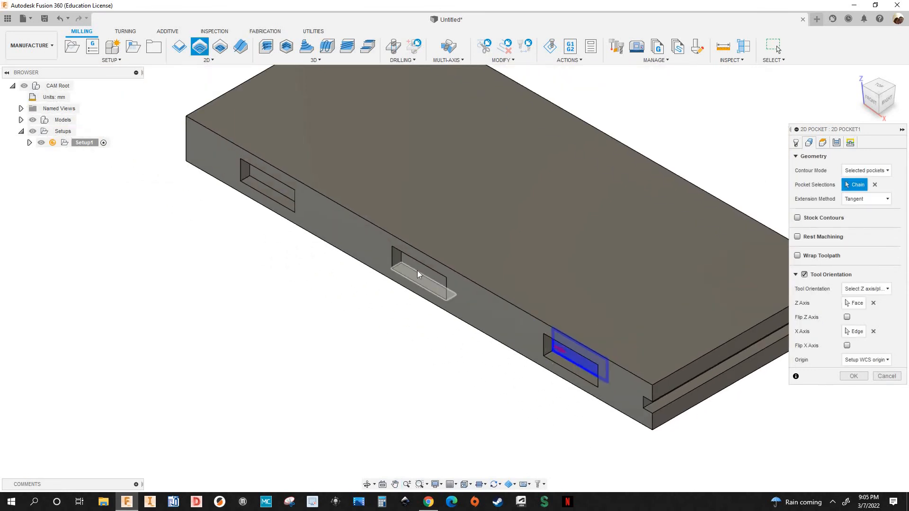
scroll(416, 271, "up", 2)
left_click(417, 270)
left_click(247, 172)
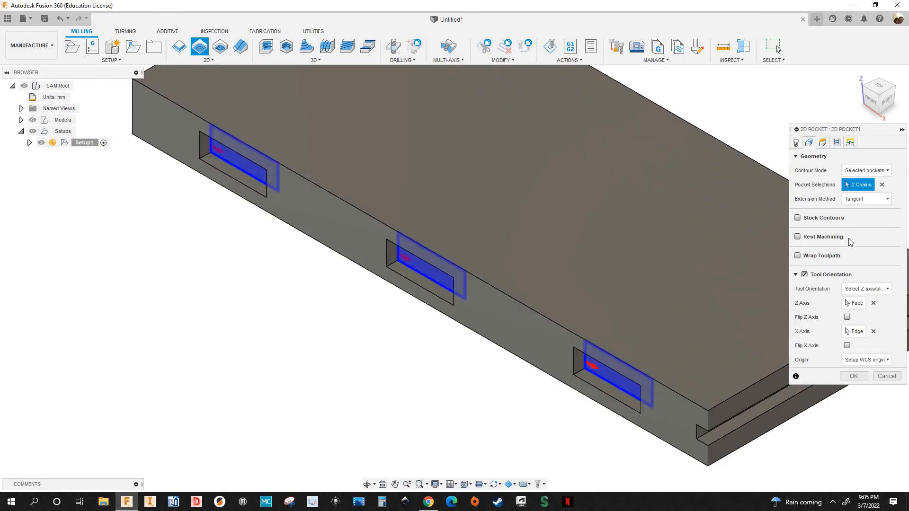
Step: Turn on Preserve Order for the pocket passes and create the 2D Pocket operation for the three front pockets
left_click(836, 143)
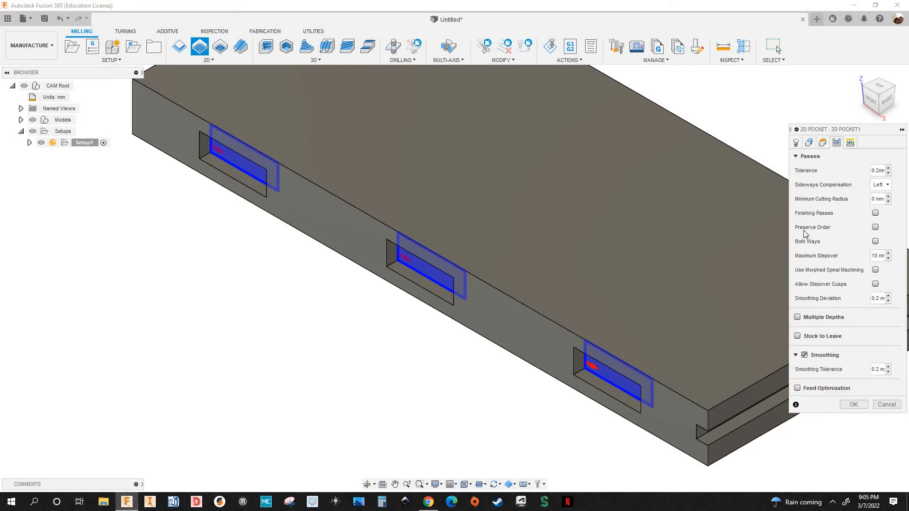
left_click(876, 227)
scroll(410, 315, "down", 2)
scroll(410, 315, "down", 3)
scroll(436, 331, "up", 6)
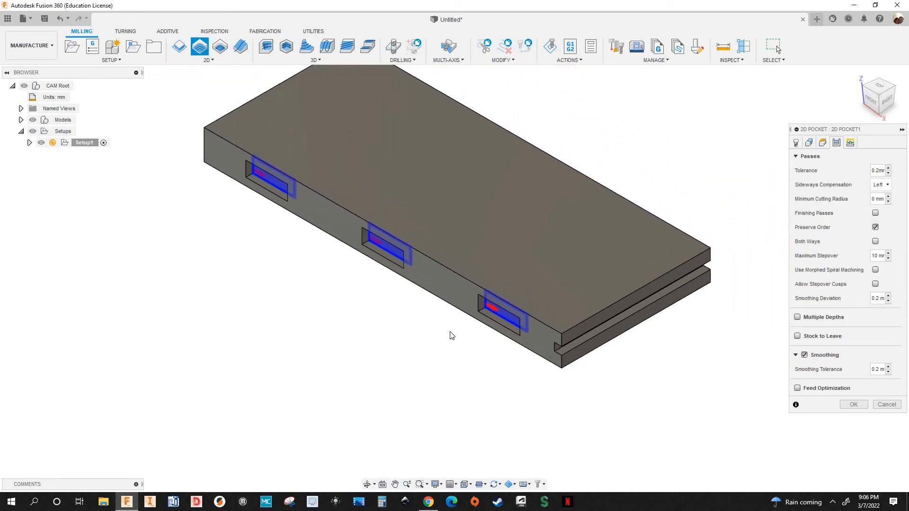
scroll(424, 295, "down", 3)
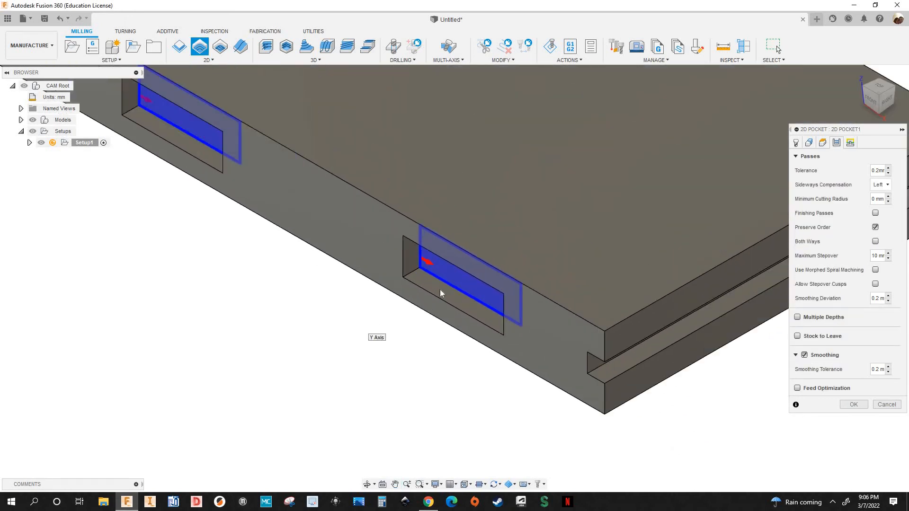
scroll(475, 357, "down", 1)
scroll(365, 287, "down", 1)
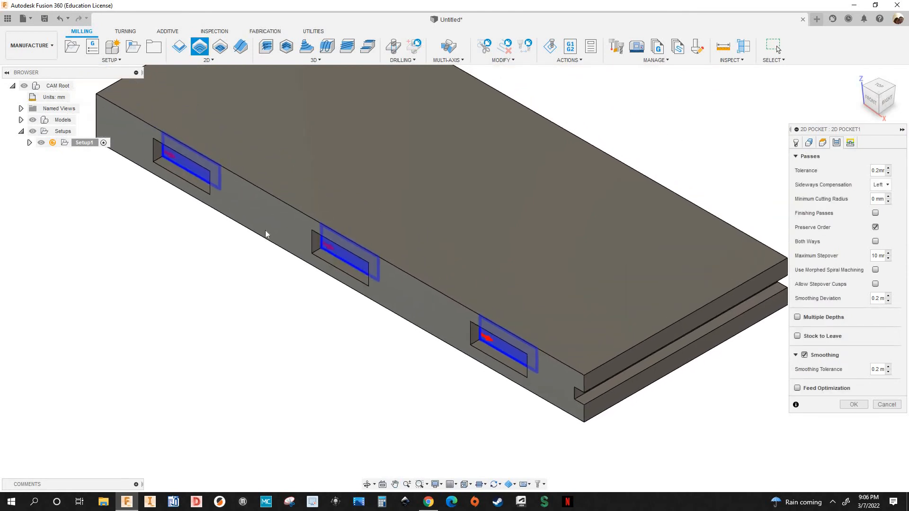
scroll(264, 264, "down", 3)
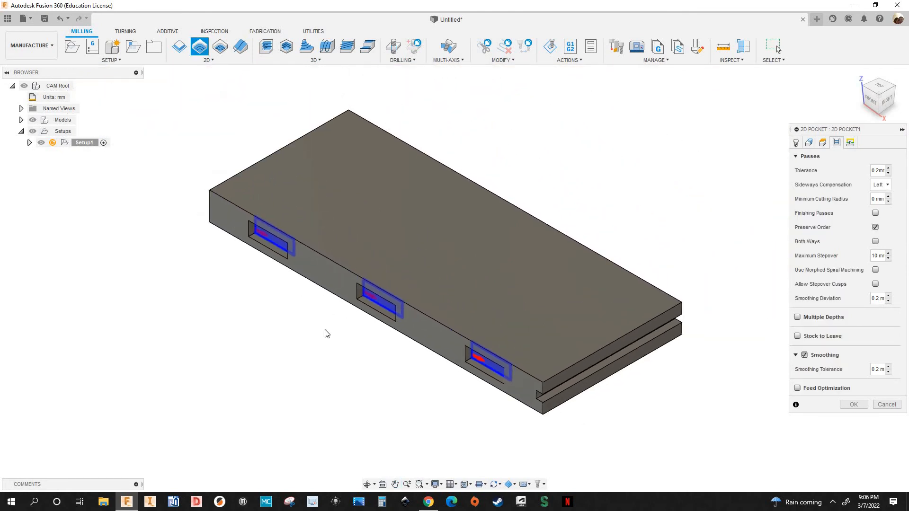
left_click(846, 404)
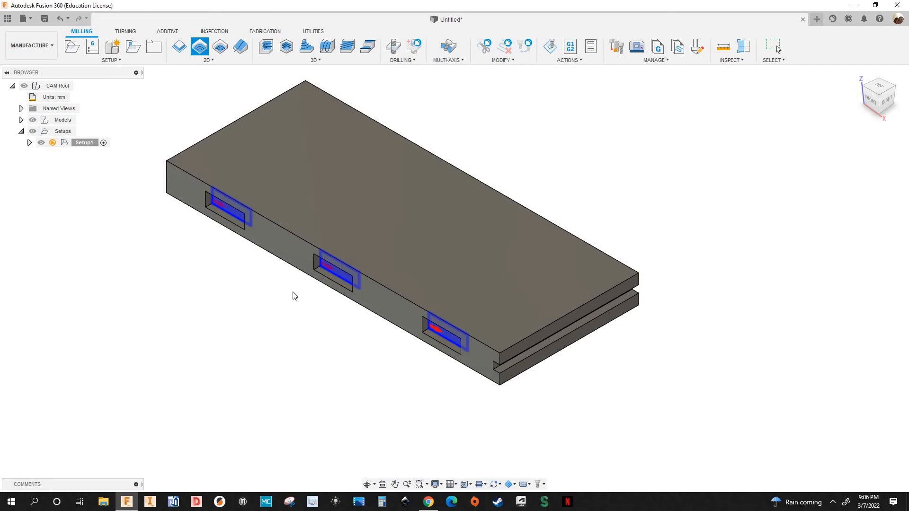
Step: Open the simulation of the 2D Pocket operation and hide the toolpath lines
scroll(357, 331, "up", 3)
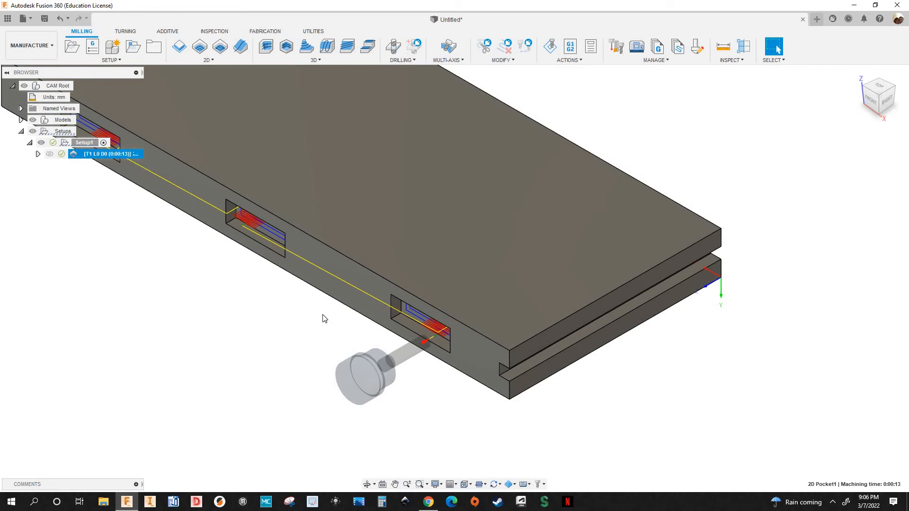
scroll(324, 318, "down", 3)
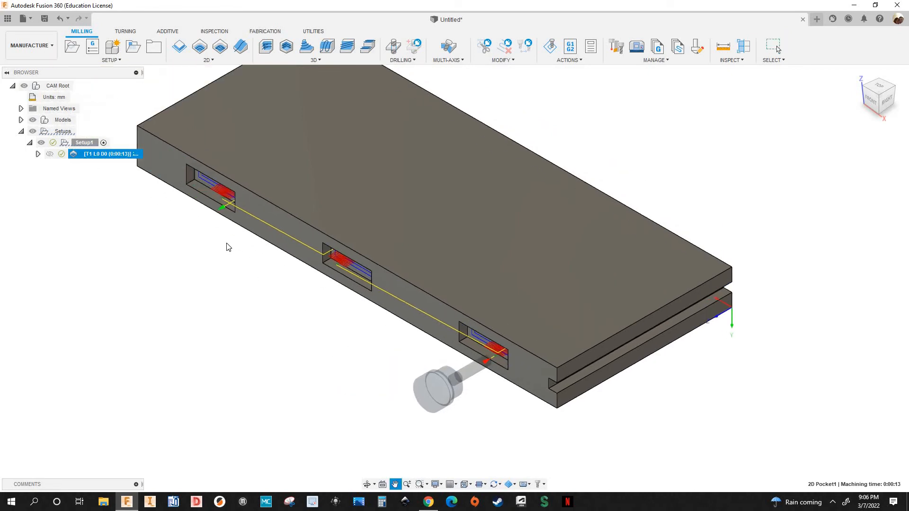
key("F6")
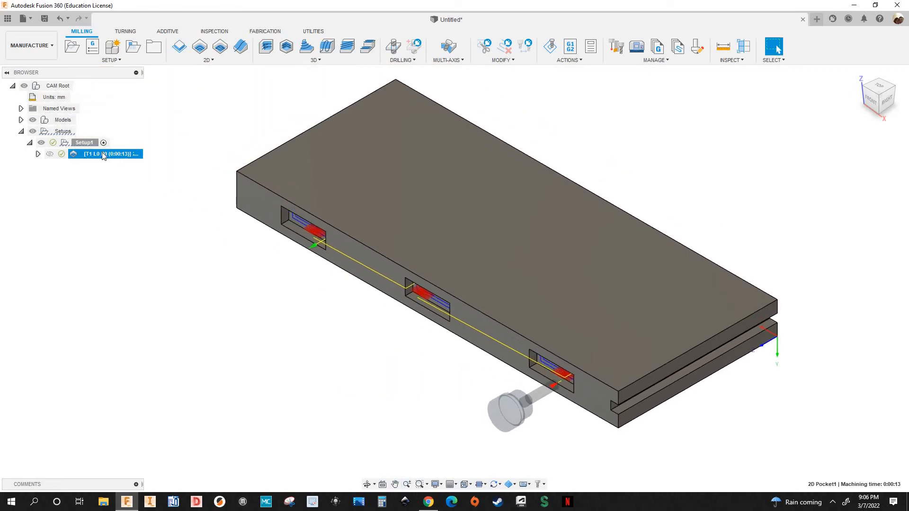
right_click(126, 222)
left_click(142, 216)
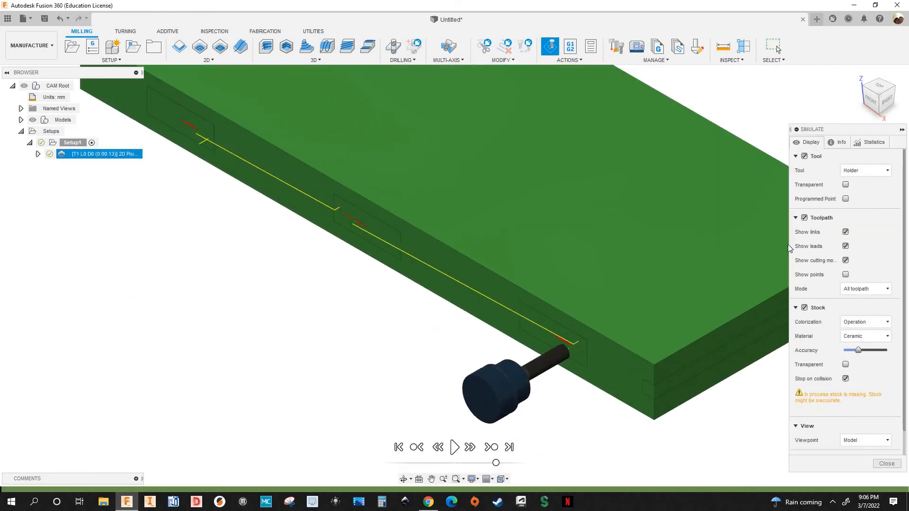
left_click(804, 217)
scroll(592, 459, "up", 3)
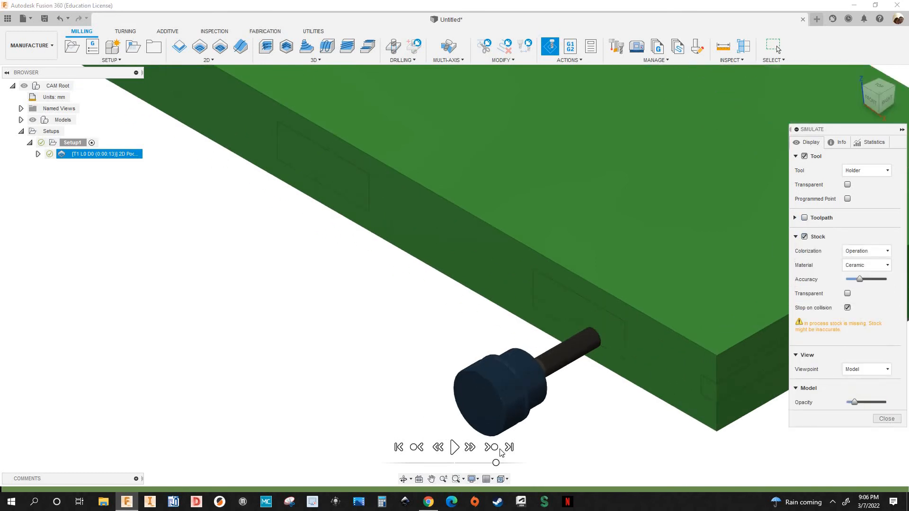
Step: Play the machining simulation through all three front pockets and inspect the cut stock
left_click(455, 448)
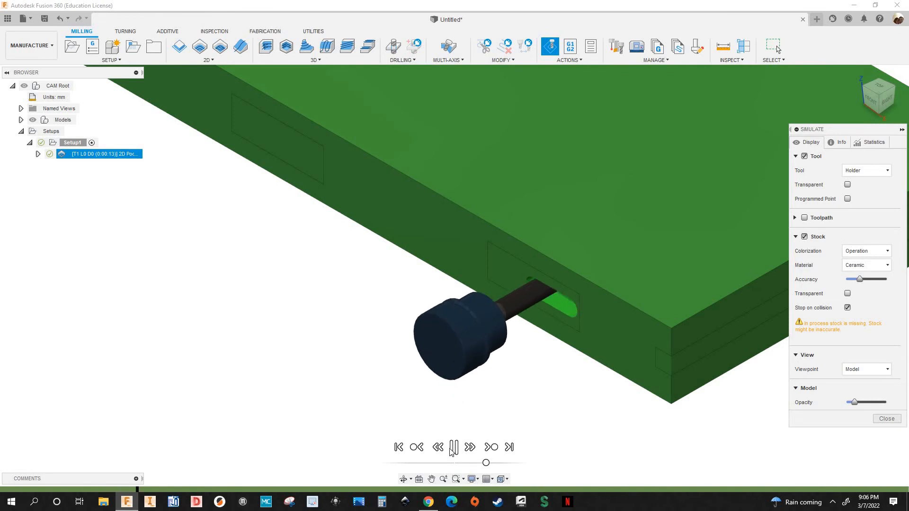
scroll(447, 447, "down", 2)
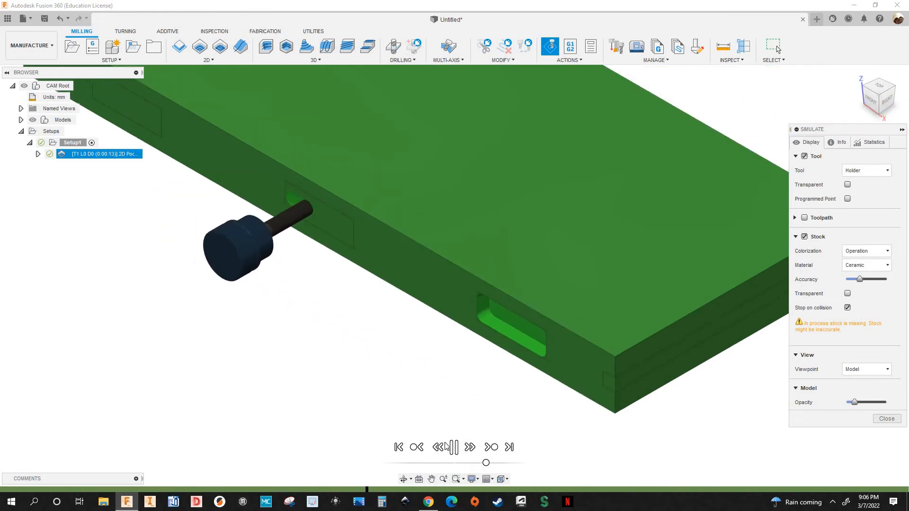
scroll(409, 386, "down", 1)
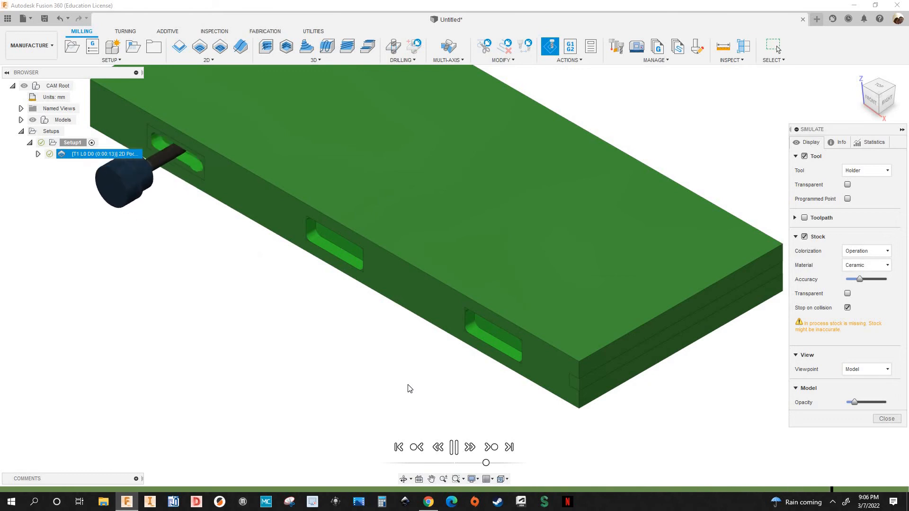
scroll(400, 385, "down", 3)
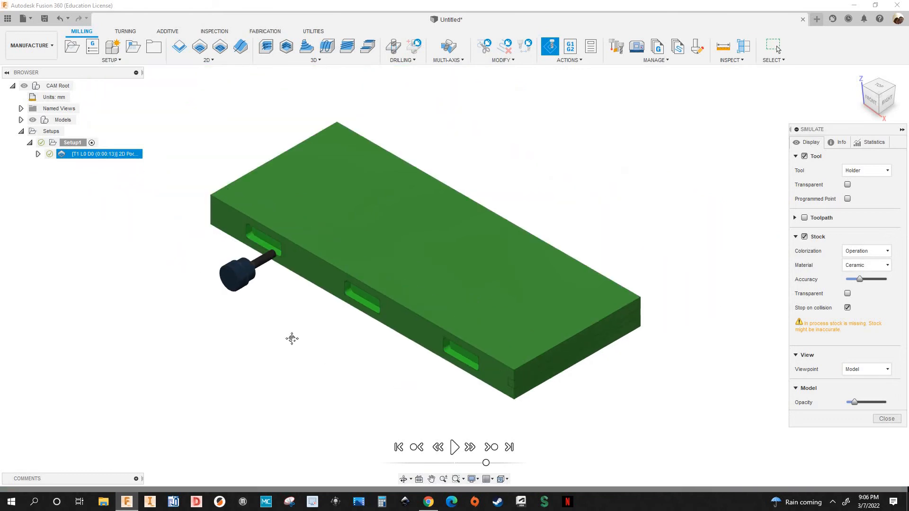
middle_click_drag(560, 352, 517, 330)
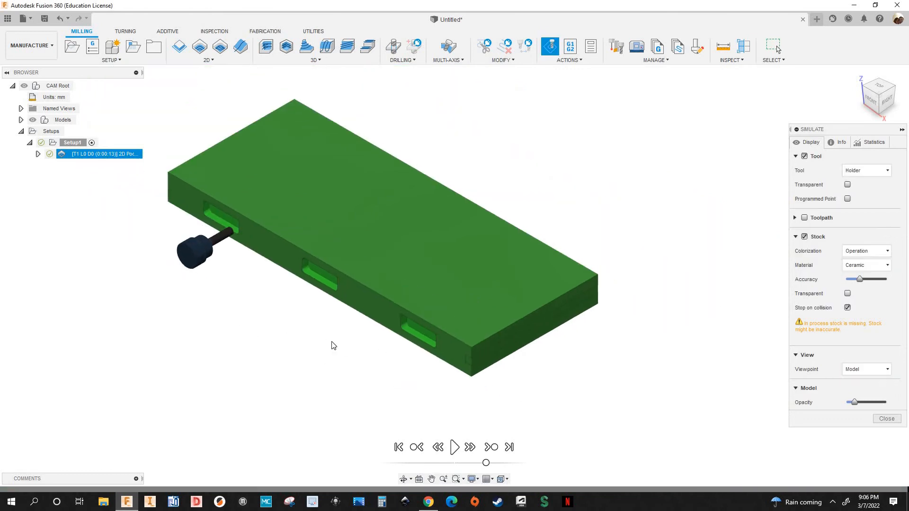
scroll(270, 322, "down", 1)
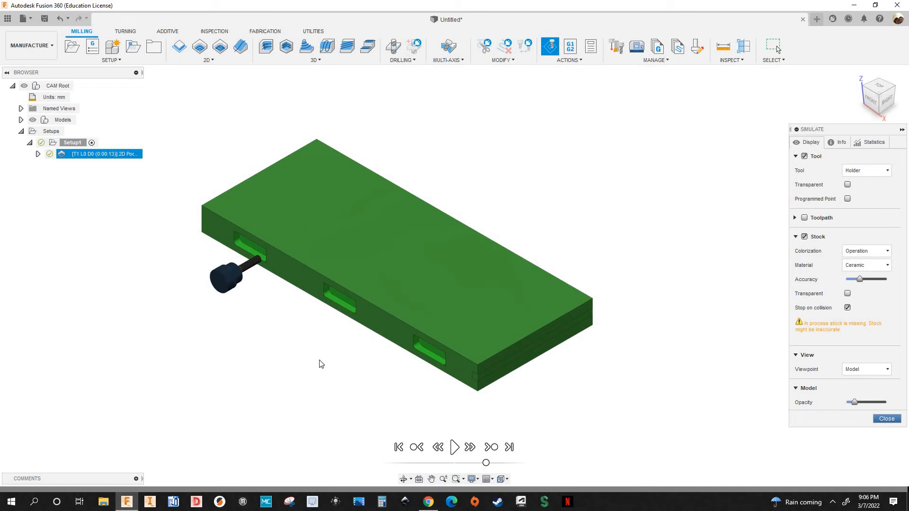
Step: Duplicate the 2D Pocket operation within Setup1
scroll(549, 377, "up", 3)
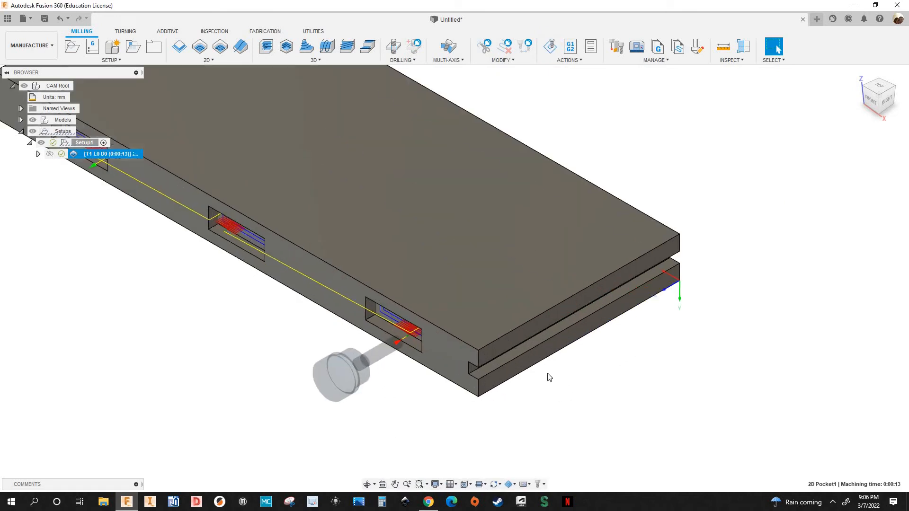
scroll(424, 358, "up", 3)
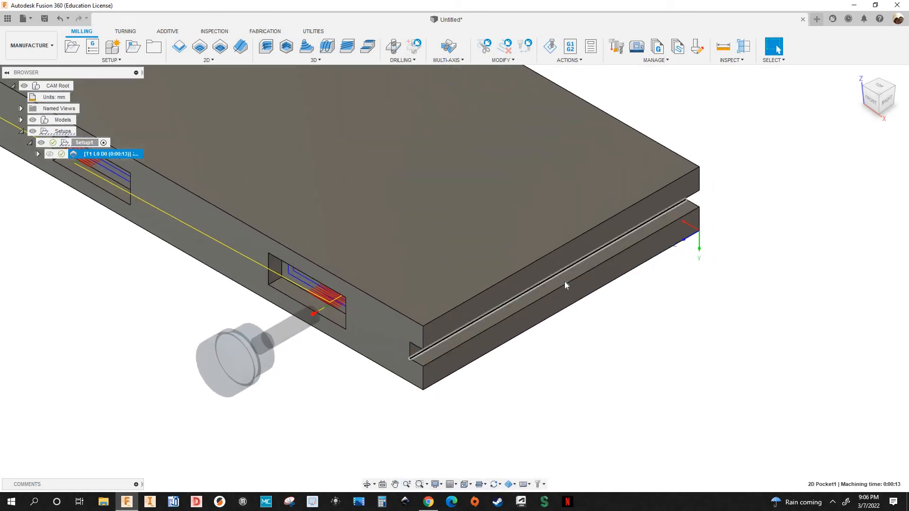
scroll(564, 283, "down", 5)
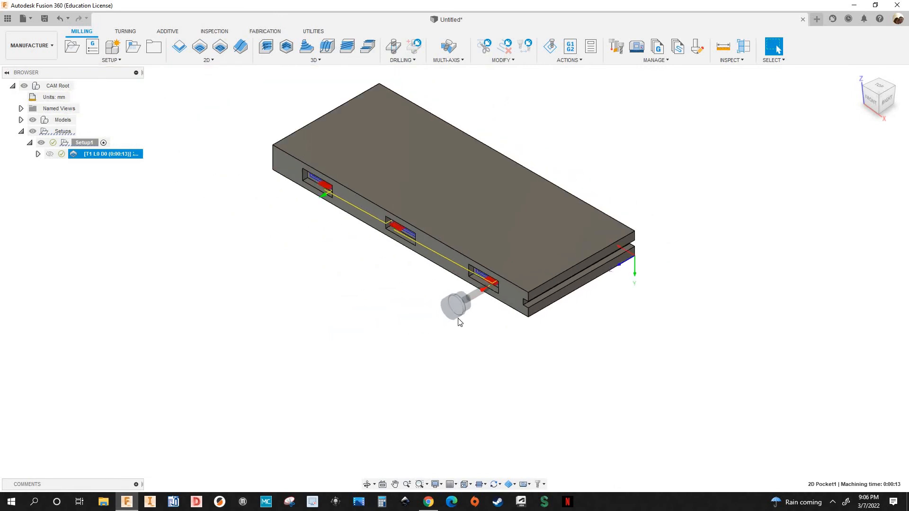
scroll(300, 297, "up", 2)
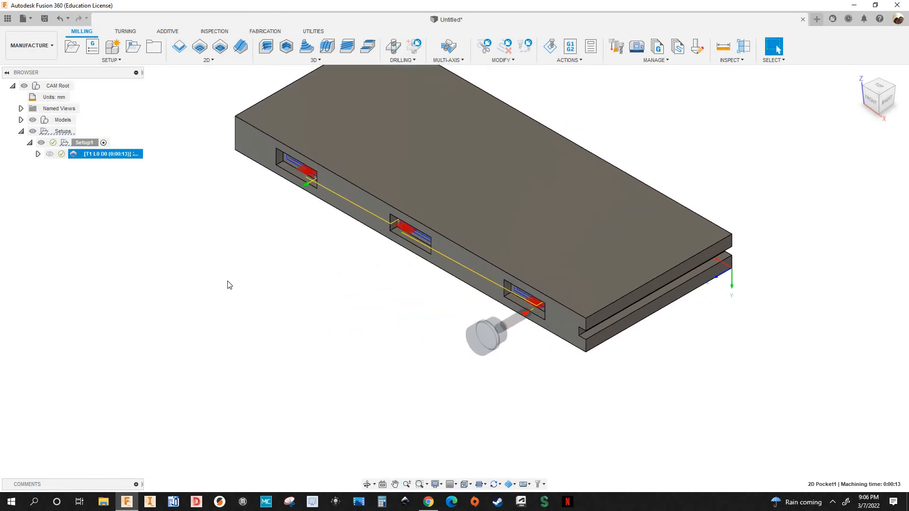
scroll(161, 237, "down", 3)
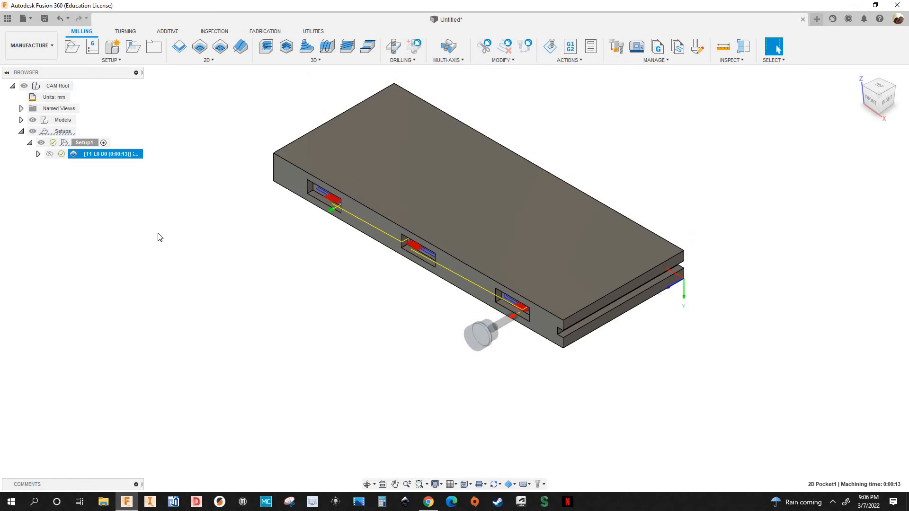
right_click(105, 161)
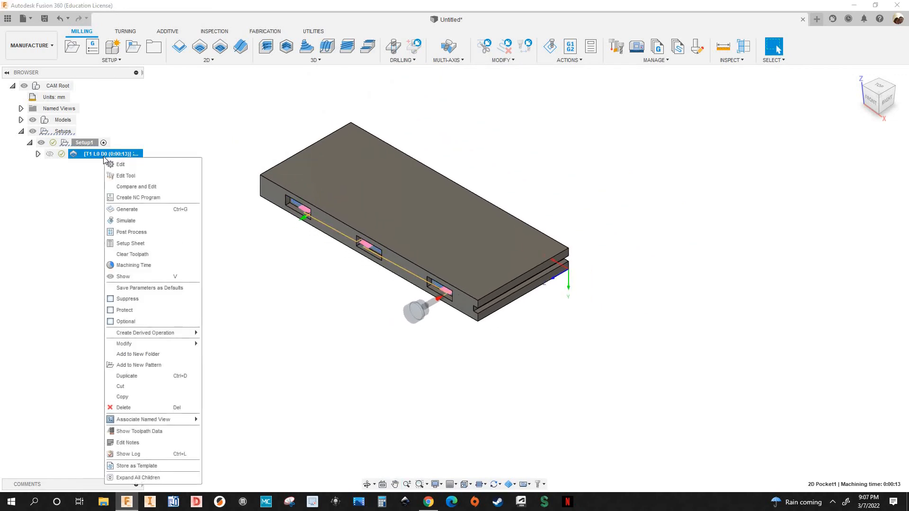
left_click(129, 377)
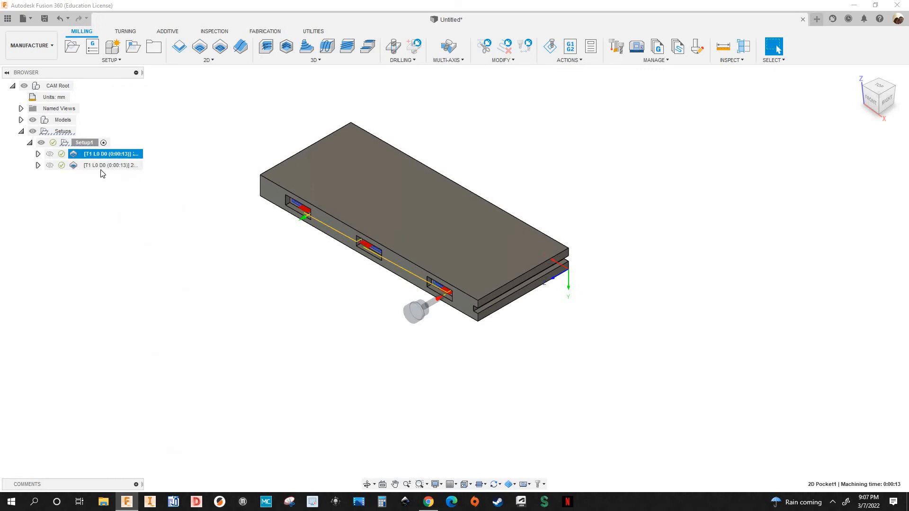
Step: Edit the duplicated pocket operation and replace its tool orientation's Z axis reference with the block's end face above the groove
left_click(94, 167)
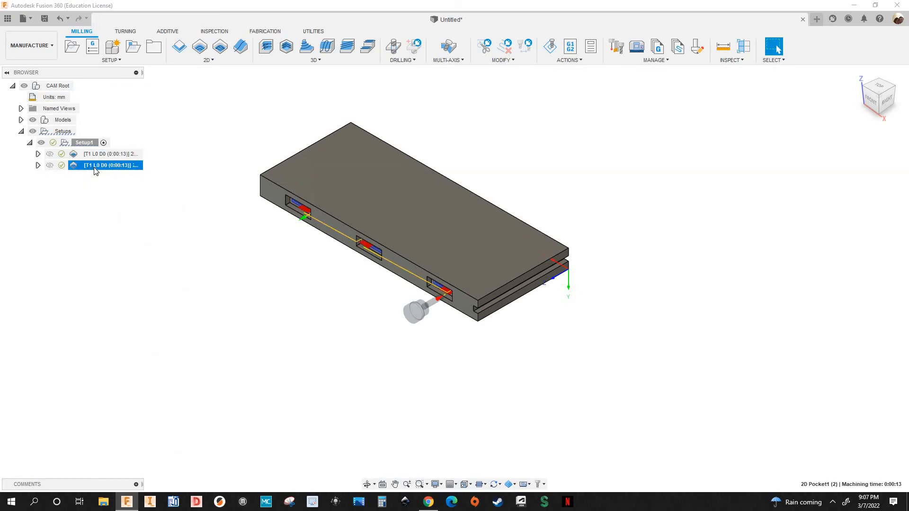
right_click(108, 165)
left_click(114, 175)
scroll(521, 279, "up", 5)
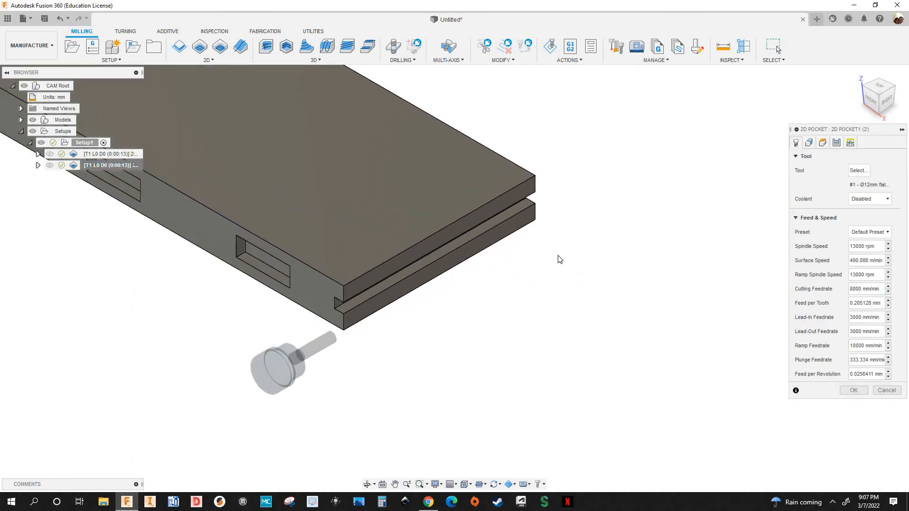
scroll(556, 241, "up", 3)
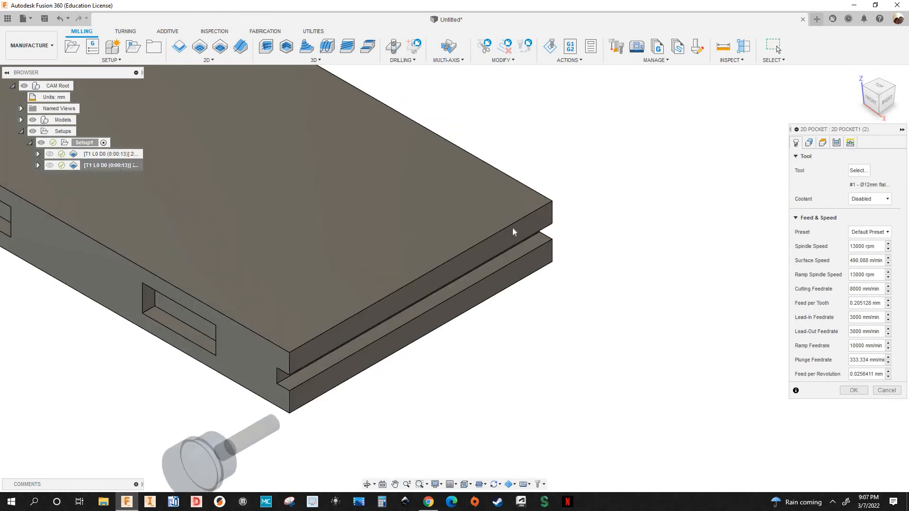
scroll(520, 237, "down", 2)
scroll(537, 241, "up", 3)
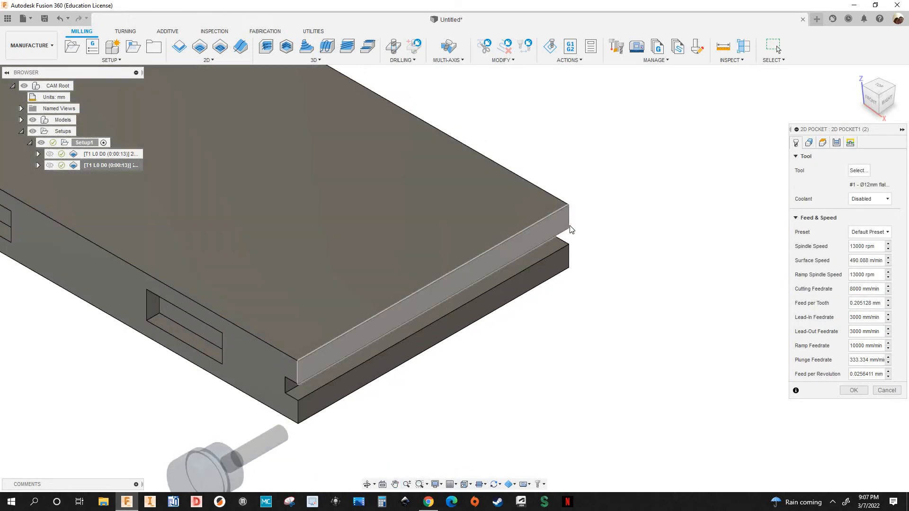
scroll(569, 227, "down", 1)
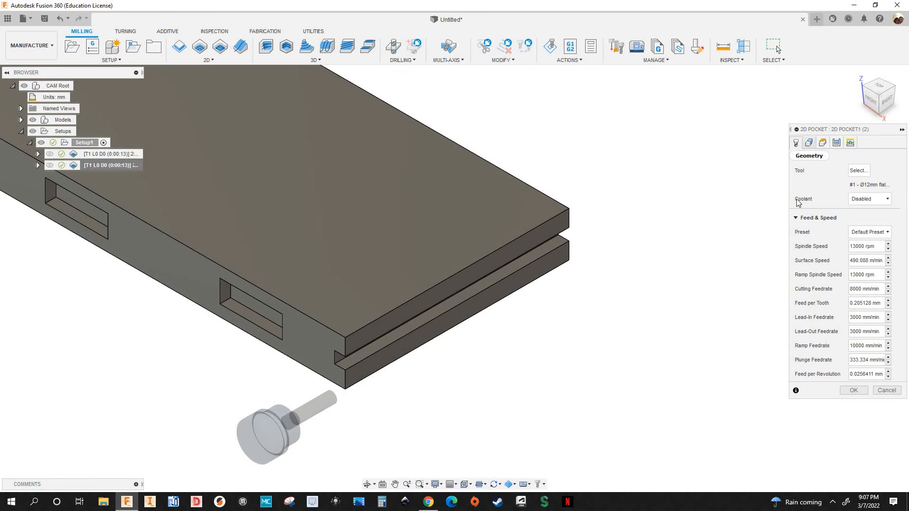
left_click(809, 144)
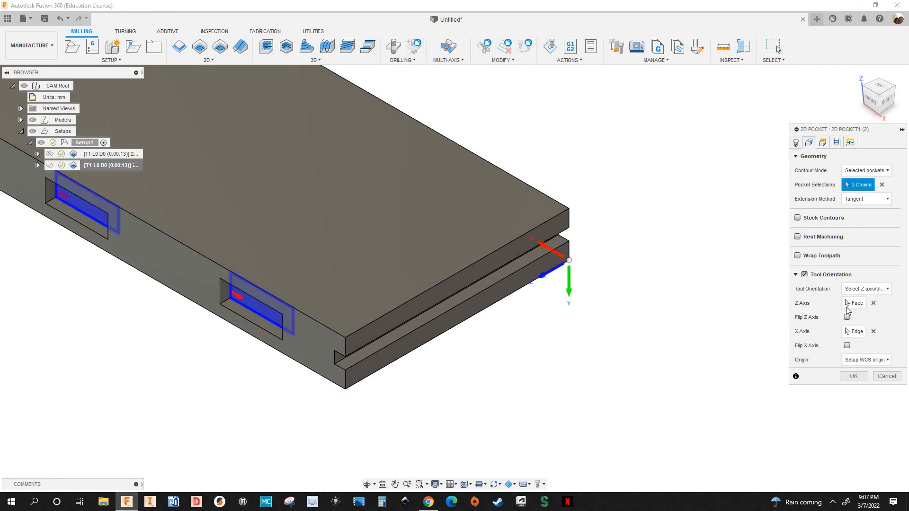
left_click(874, 303)
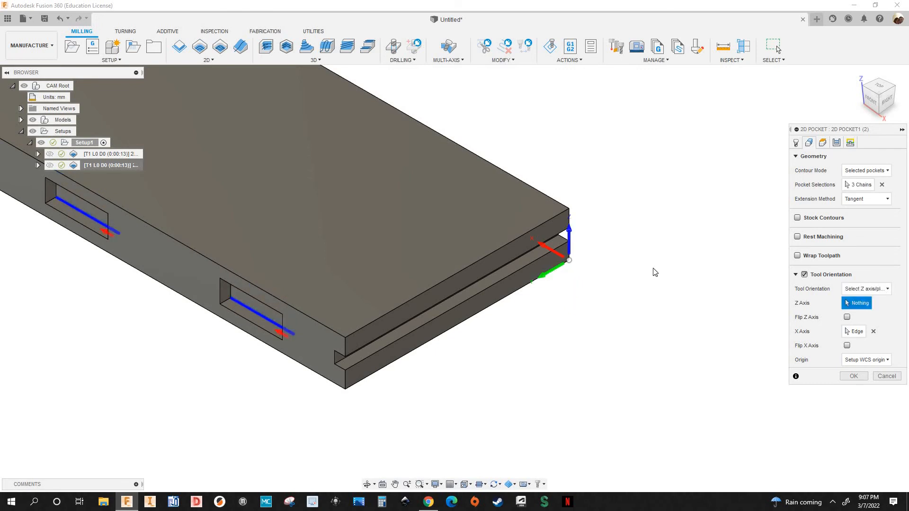
scroll(430, 295, "up", 5)
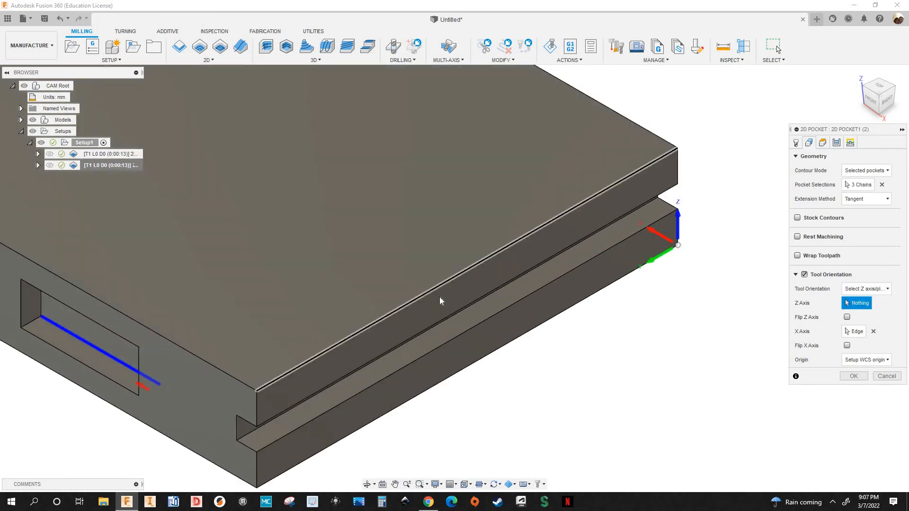
left_click(486, 272)
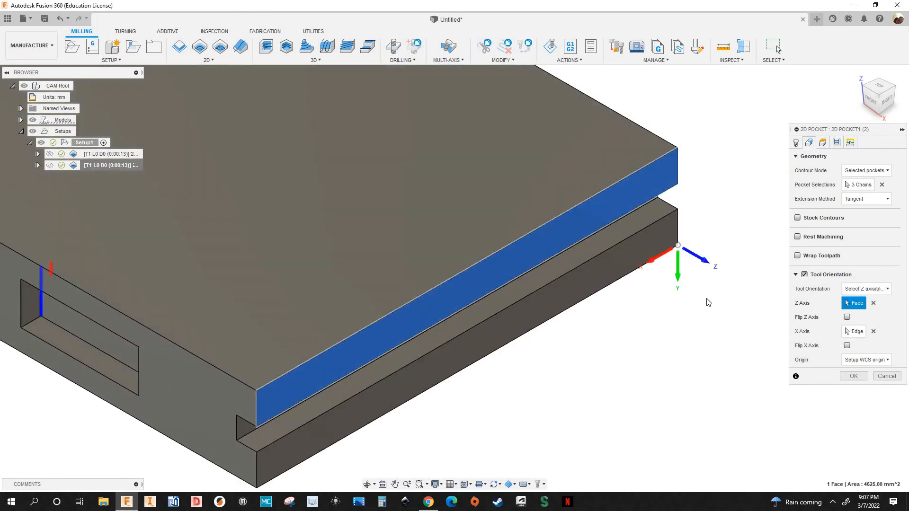
Step: Replace the duplicated operation's three pocket selections with the contour of the end-face groove and apply the edit
scroll(690, 299, "down", 2)
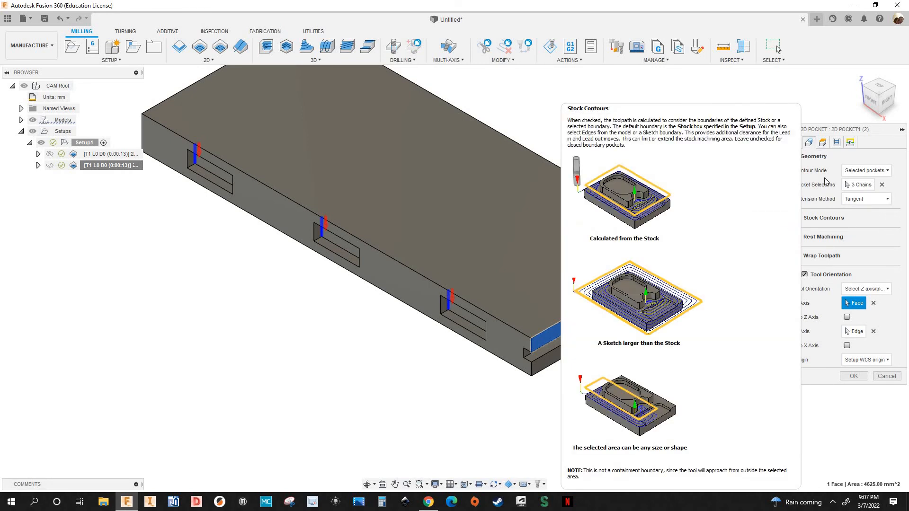
left_click(881, 184)
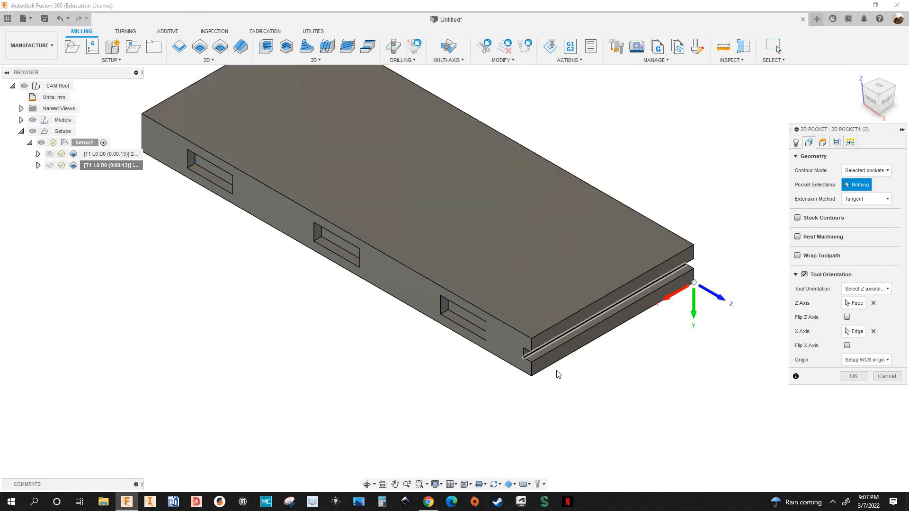
scroll(556, 371, "up", 3)
scroll(505, 328, "up", 4)
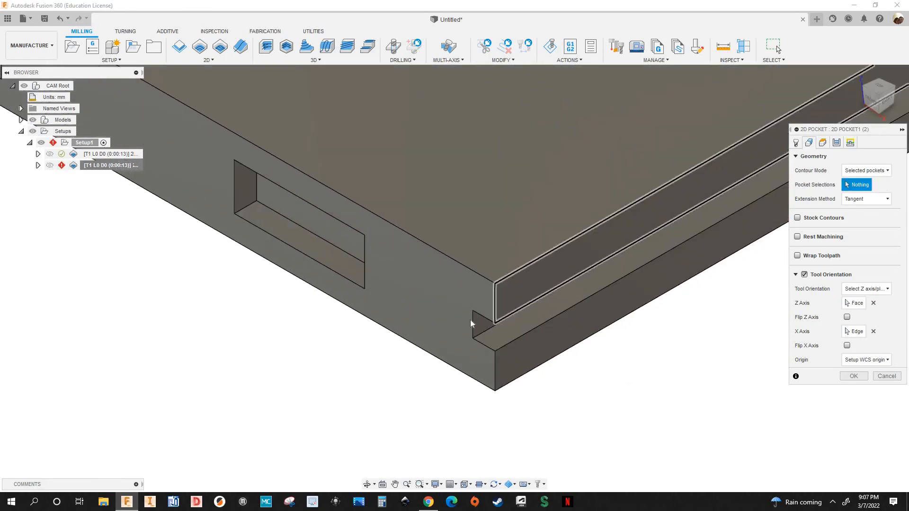
left_click(470, 320)
scroll(362, 280, "down", 2)
scroll(619, 265, "down", 3)
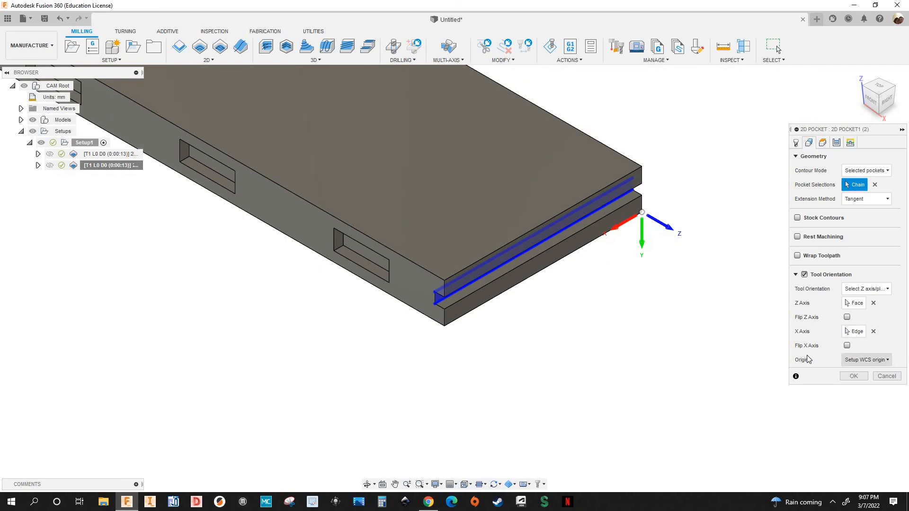
left_click(854, 375)
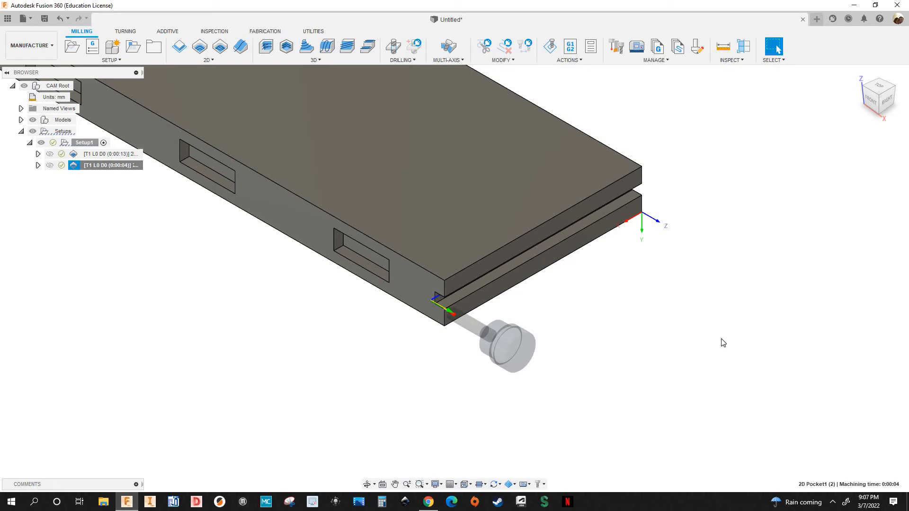
Step: Open the simulation of the duplicated pocket operation and play the cut through the end-face groove
right_click(97, 166)
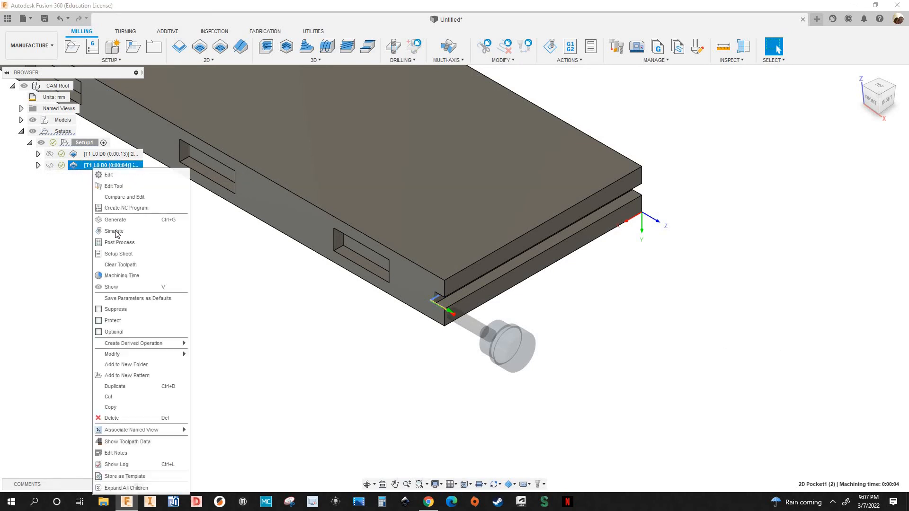
left_click(499, 466)
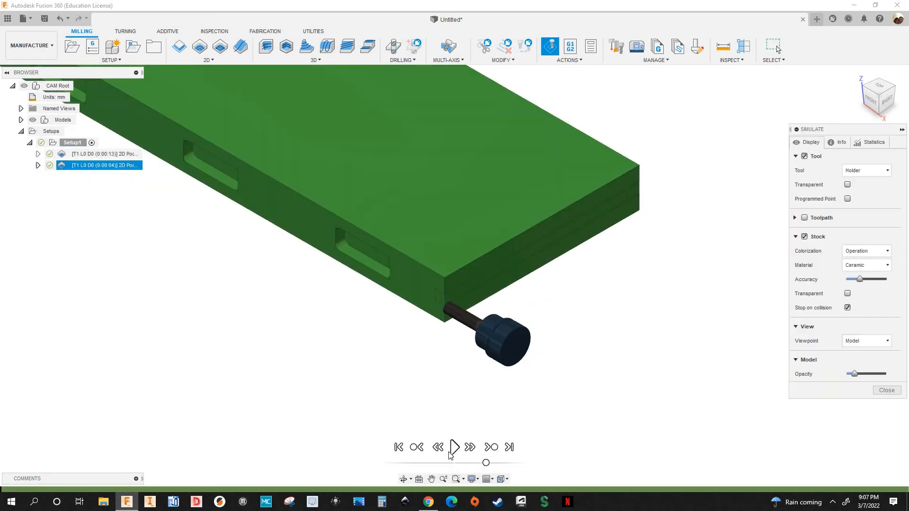
left_click(451, 453)
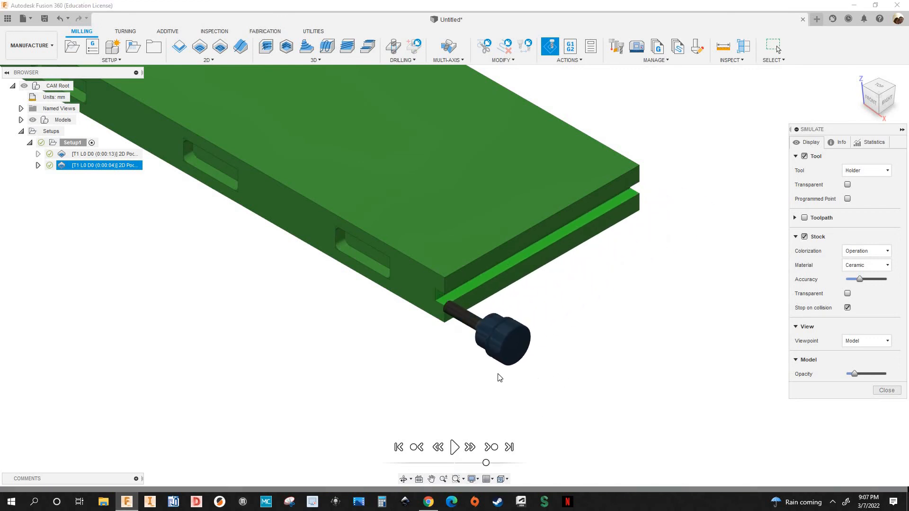
Step: Inspect the simulated groove cut and the tool position at the block's corner, then close the simulation
scroll(466, 373, "down", 2)
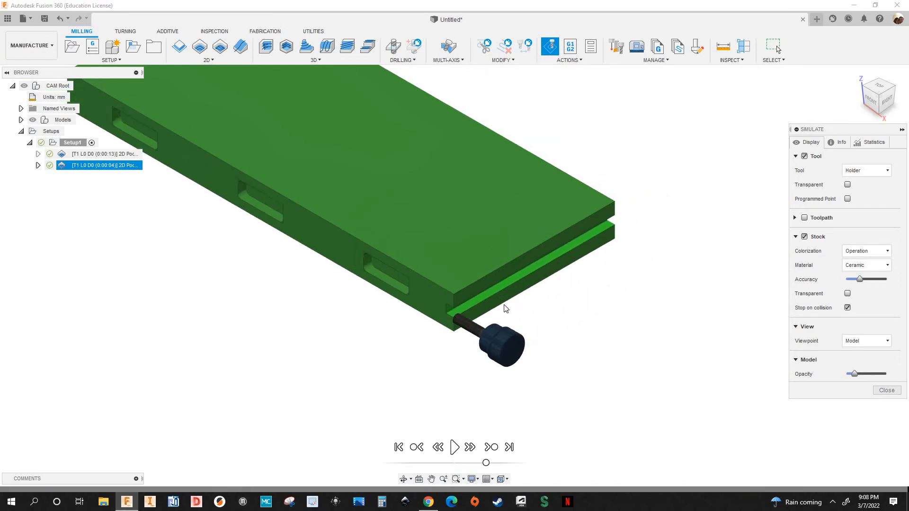
scroll(500, 325, "down", 3)
scroll(473, 369, "up", 5)
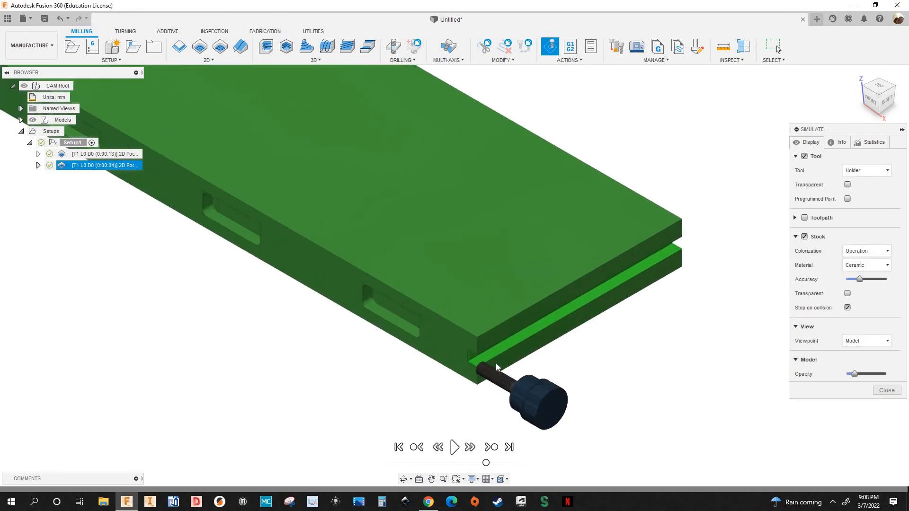
scroll(497, 362, "up", 2)
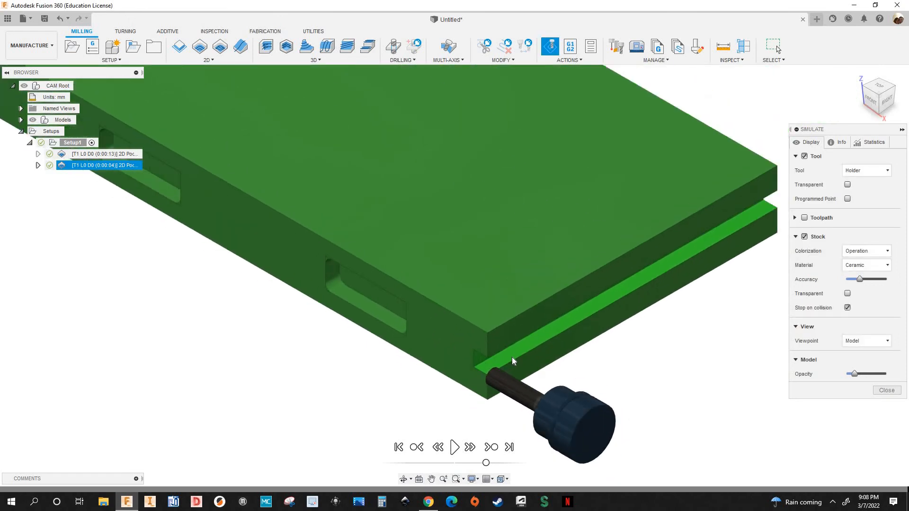
scroll(440, 344, "down", 1)
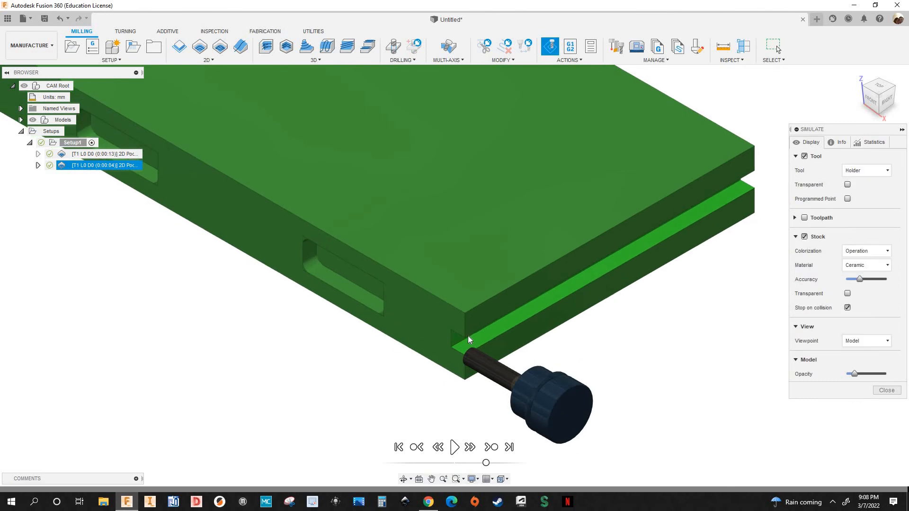
scroll(469, 336, "up", 2)
scroll(530, 315, "down", 4)
scroll(498, 362, "down", 1)
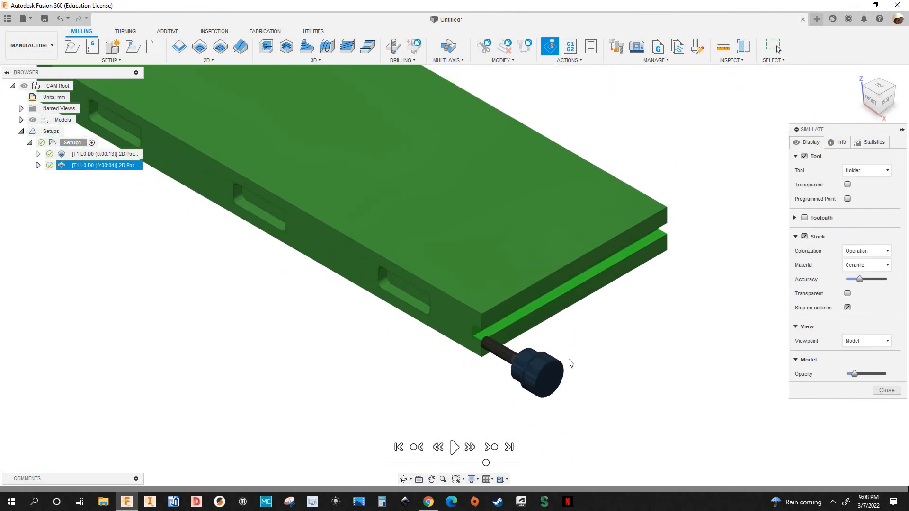
key("Escape")
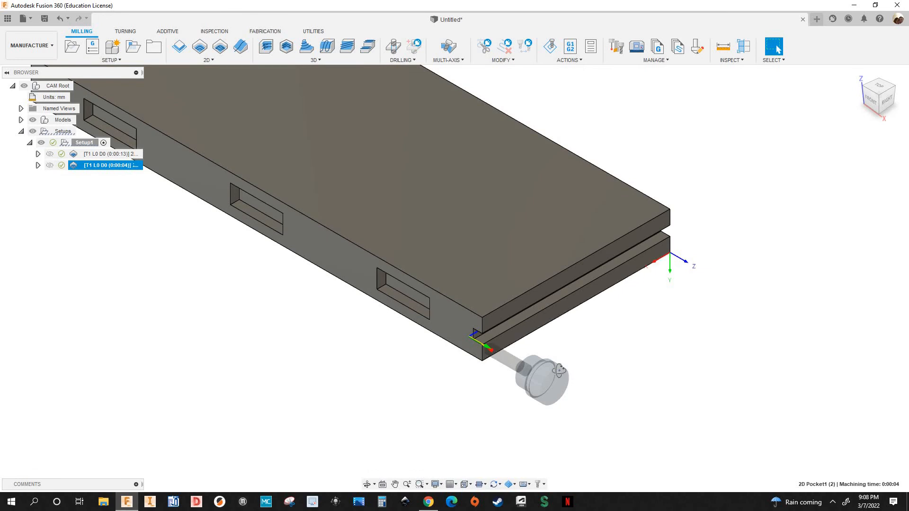
Step: Examine the groove's toolpath and tool orientation from below the block, then review the front pockets' toolpath
middle_click_drag(530, 361, 519, 349, "shift")
left_click_drag(527, 341, 507, 347)
scroll(502, 346, "up", 4)
key("Escape")
scroll(512, 346, "up", 2)
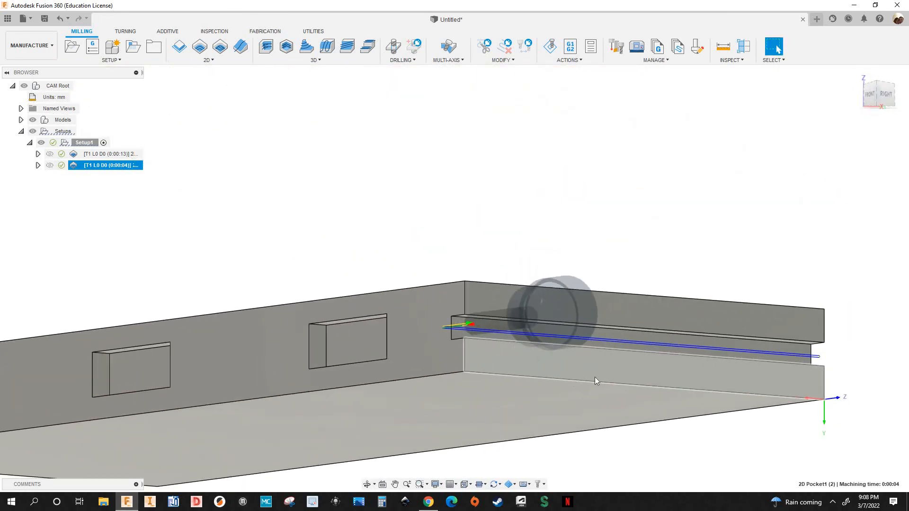
middle_click_drag(602, 376, 690, 213, "shift")
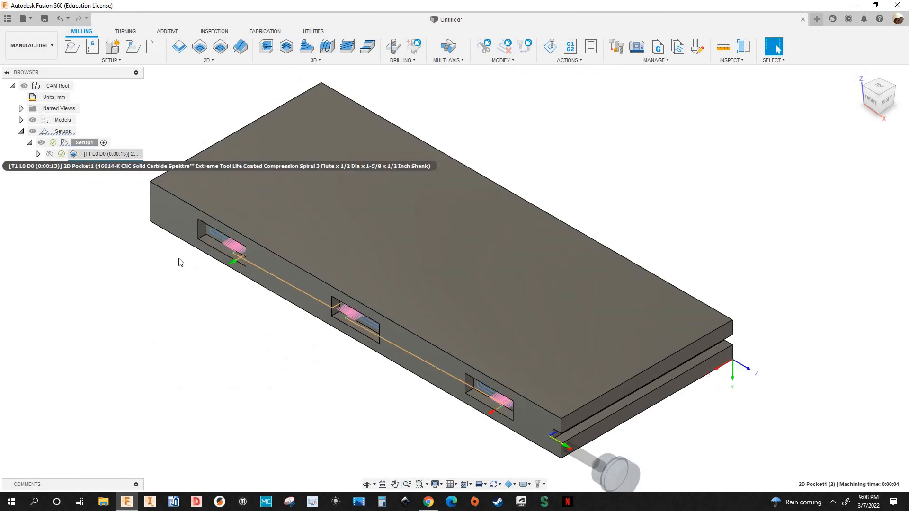
scroll(171, 260, "down", 1)
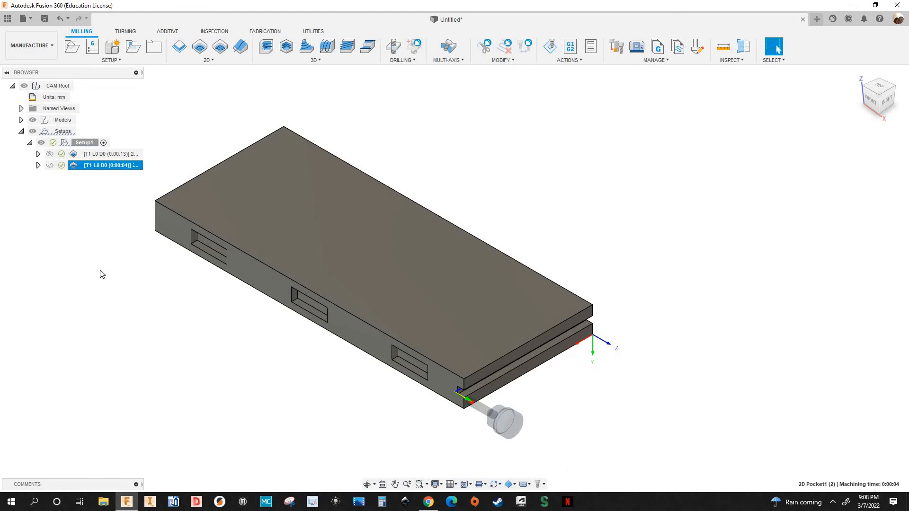
Step: Post process Setup1 with the woodWOP post and ISO-format NC output, overwriting 4_axis_test.mpr in the TEST_PROGRAMS folder
left_click(84, 142)
right_click(85, 144)
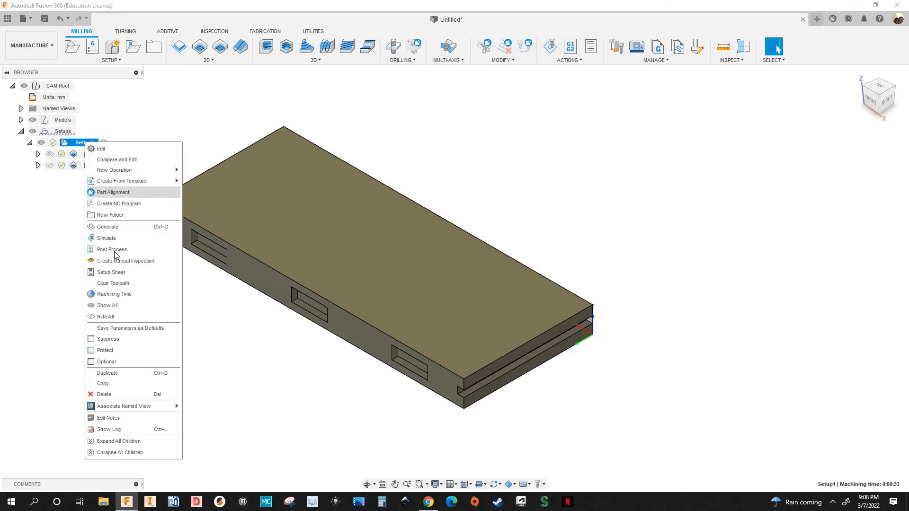
left_click(312, 287)
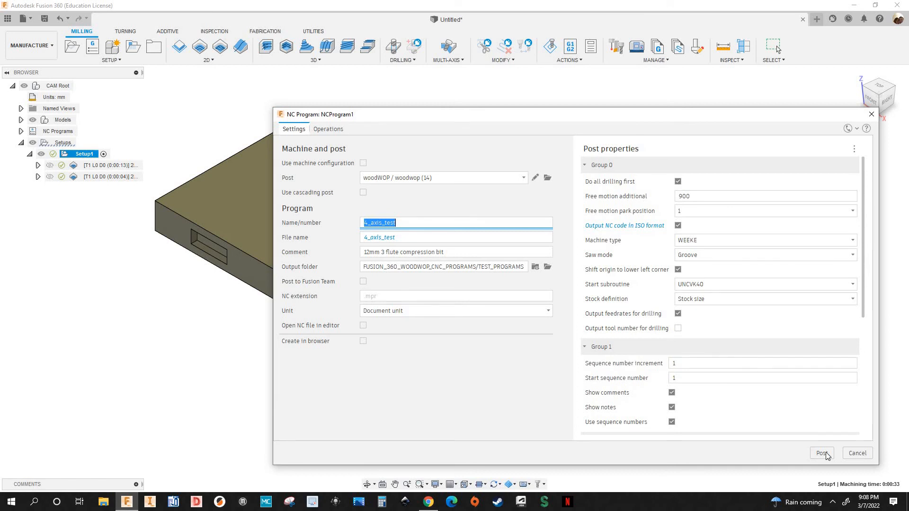
left_click(811, 453)
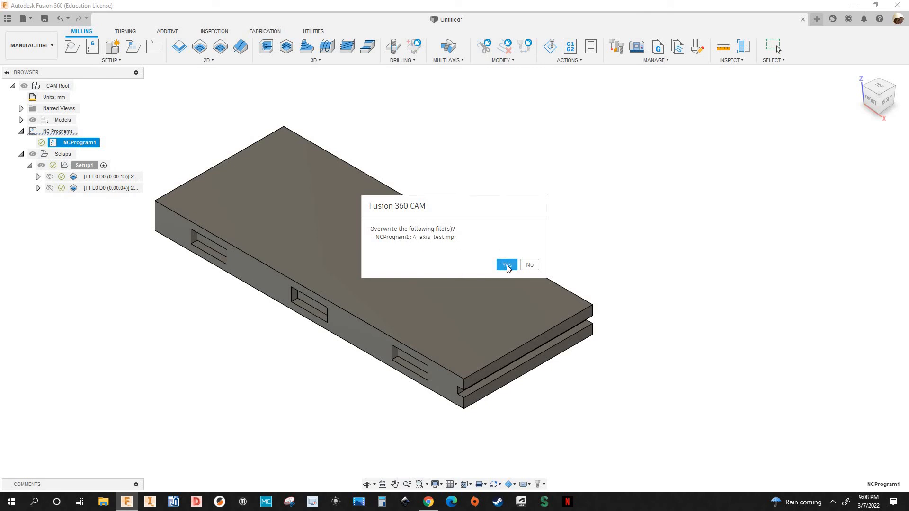
key("Return")
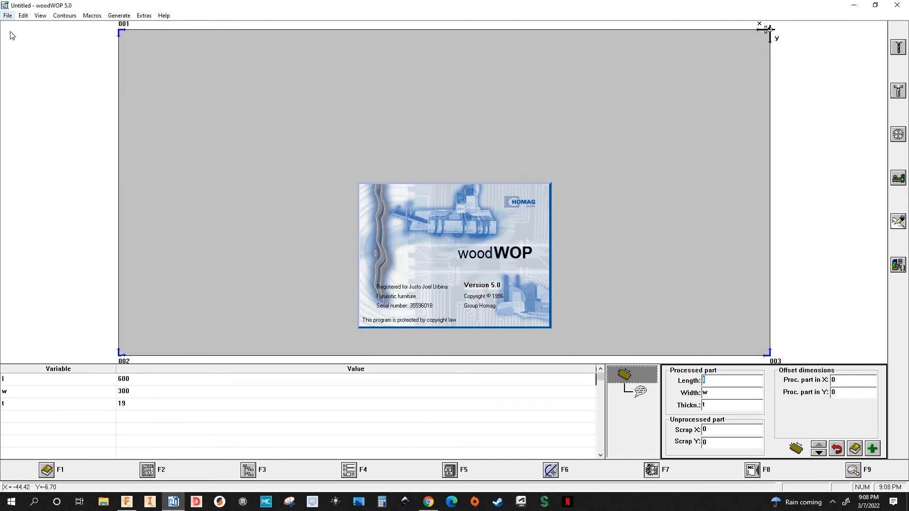
Step: In woodWOP, open 4_axis_test from FUSION_360_WOODWOP_CNC_PROGRAMS/TEST_PROGRAMS and select its first machining entry below the comment
left_click(7, 15)
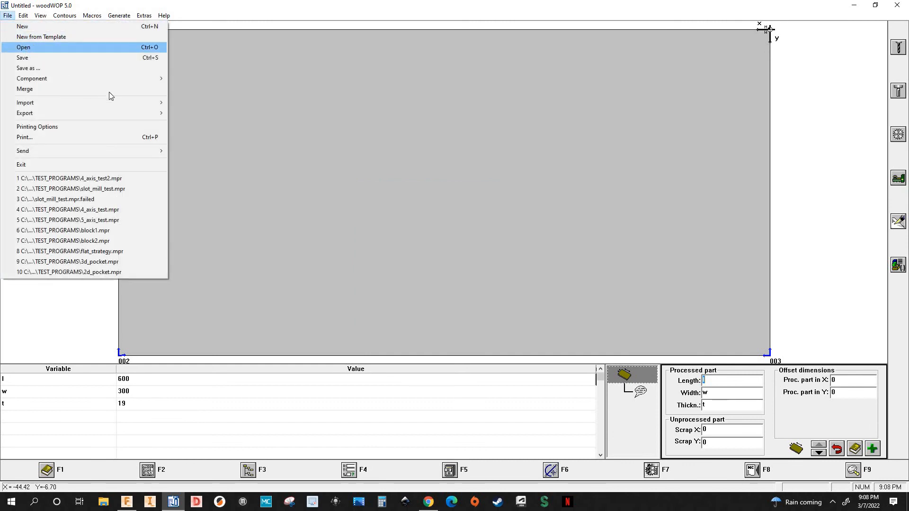
key("Return")
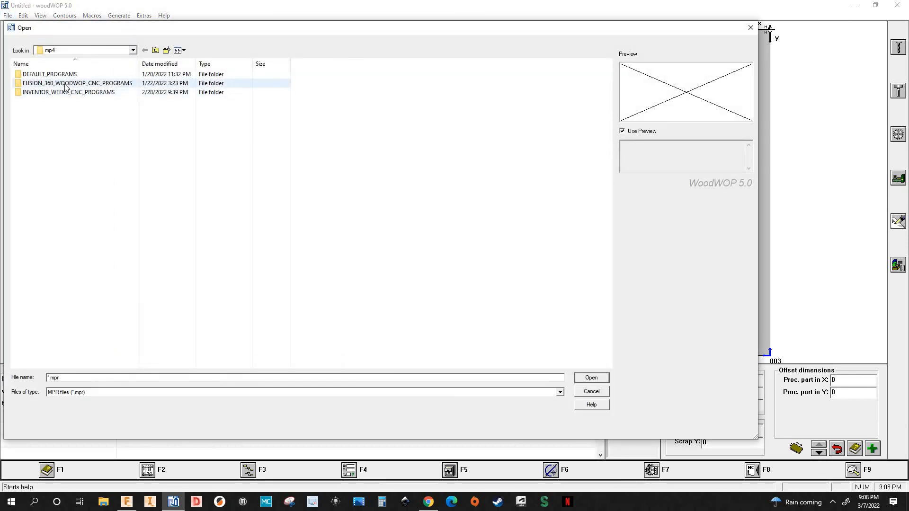
double_click(65, 85)
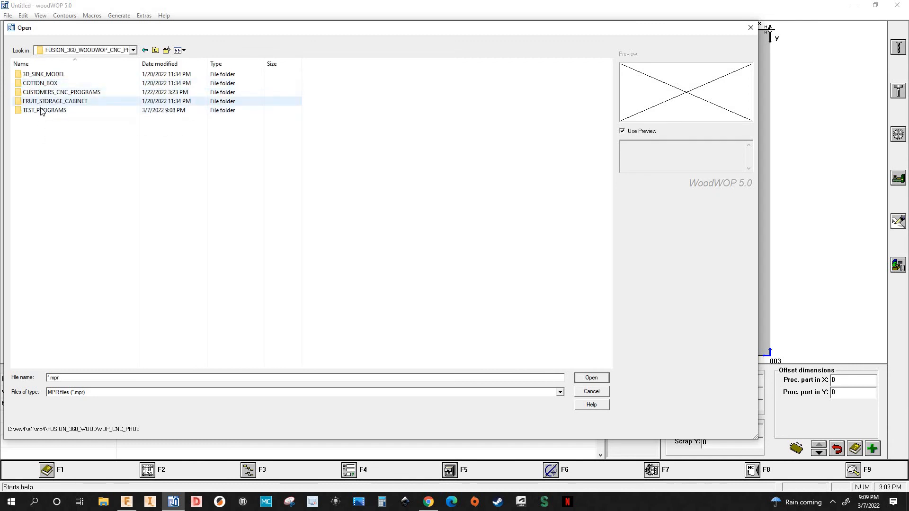
double_click(41, 110)
left_click(35, 74)
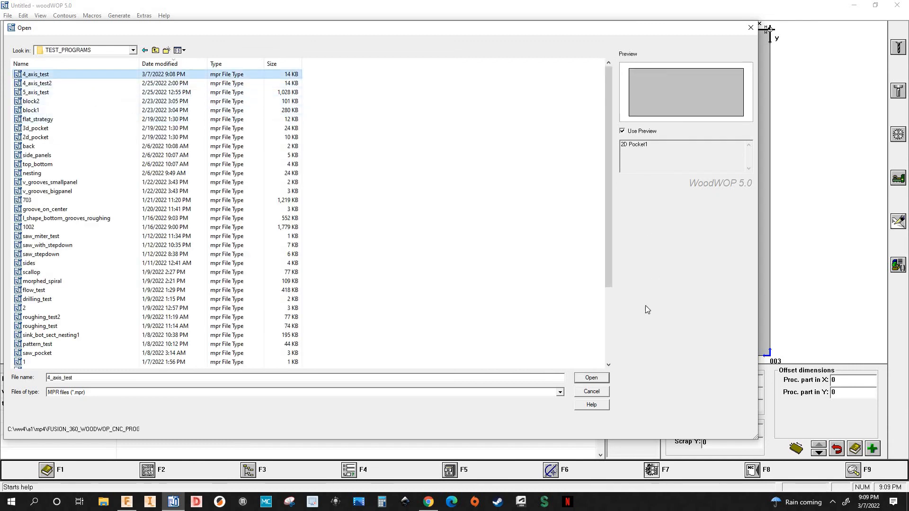
left_click(593, 380)
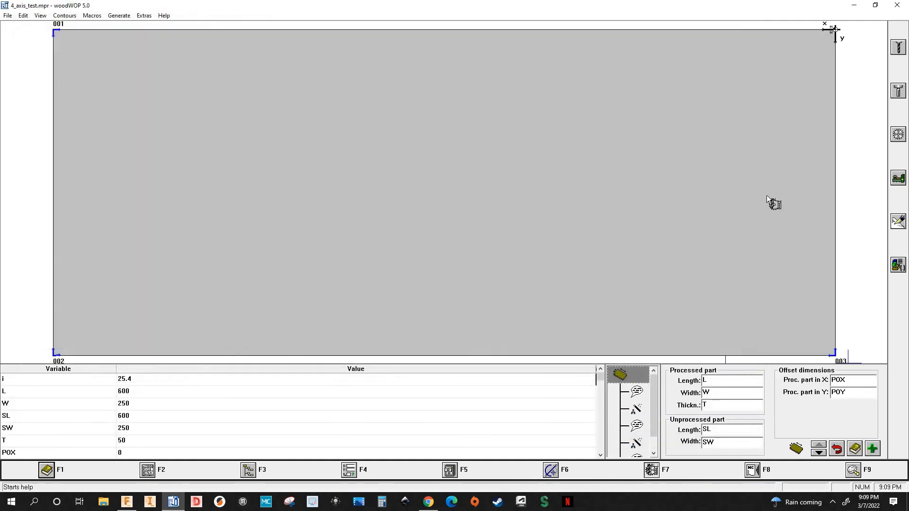
left_click(636, 408)
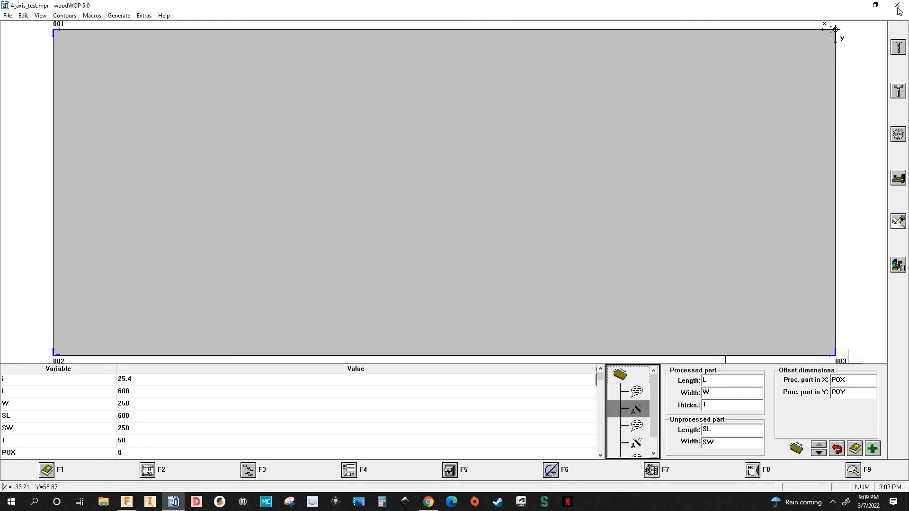
Step: Switch back to Fusion 360 and post process Setup1 with ISO-format NC output disabled, overwriting 4_axis_test.mpr
left_click(127, 502)
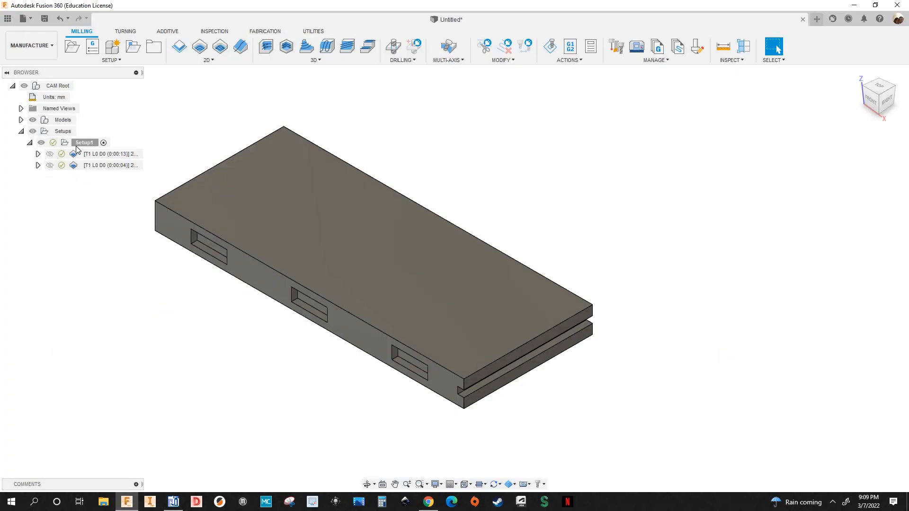
right_click(83, 144)
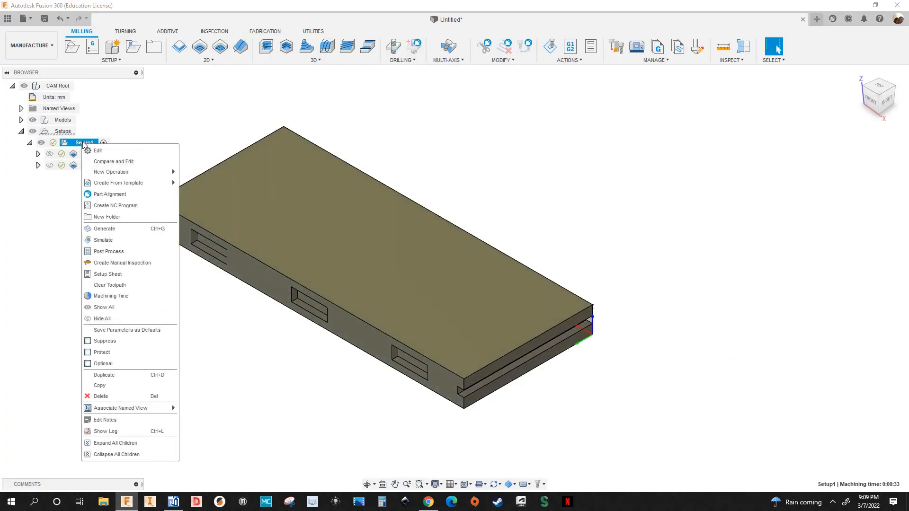
left_click(102, 253)
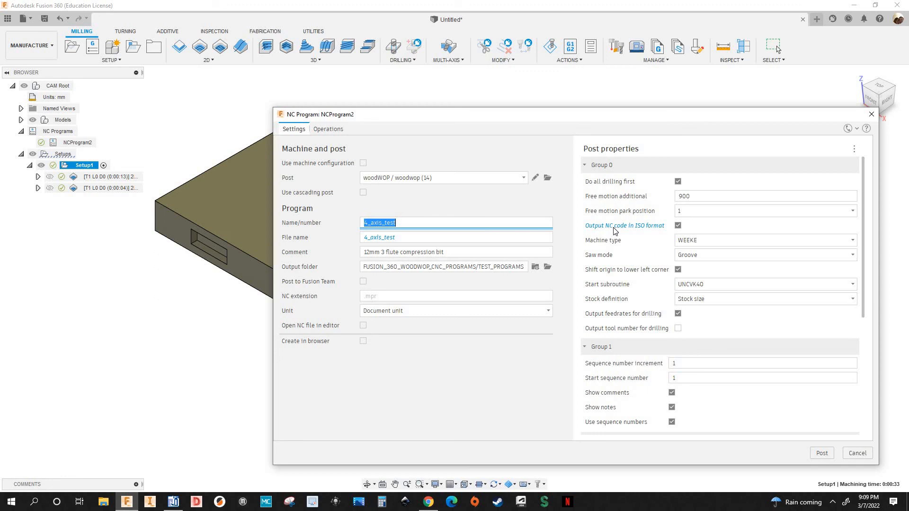
left_click(678, 226)
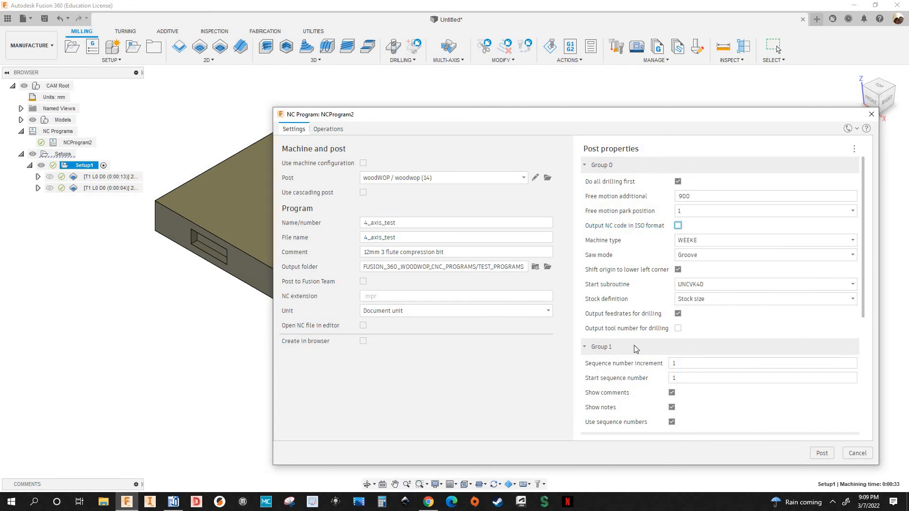
scroll(688, 361, "down", 2)
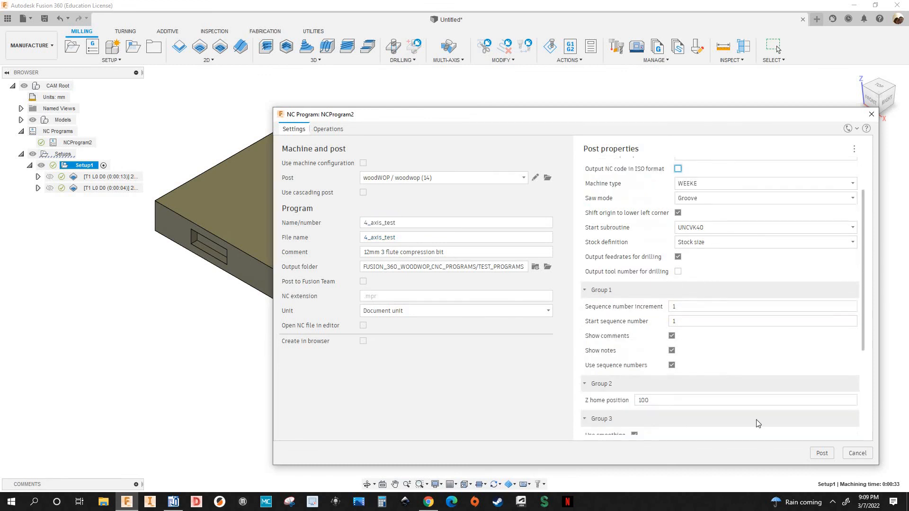
scroll(809, 445, "up", 2)
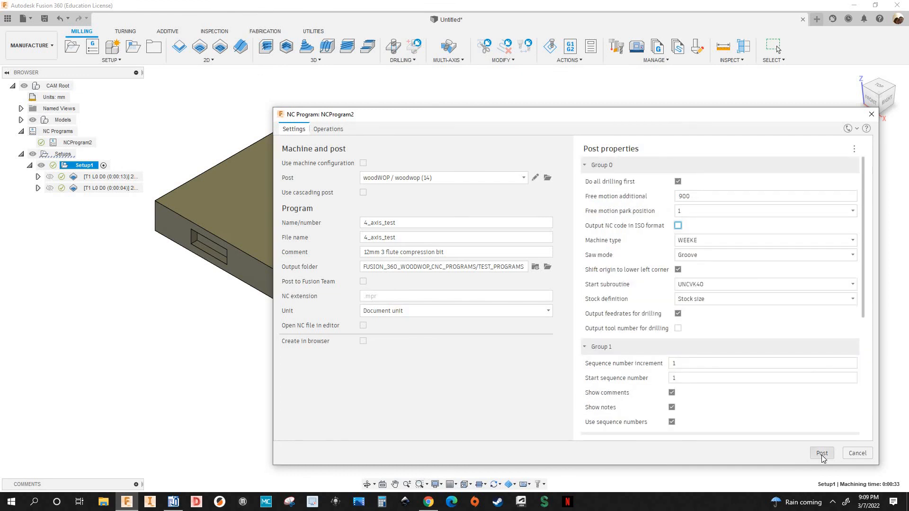
left_click(822, 455)
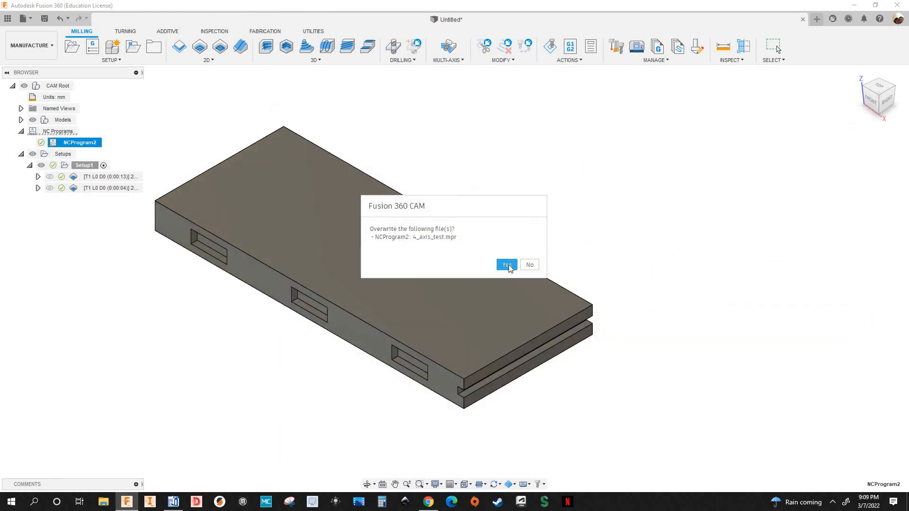
left_click(506, 265)
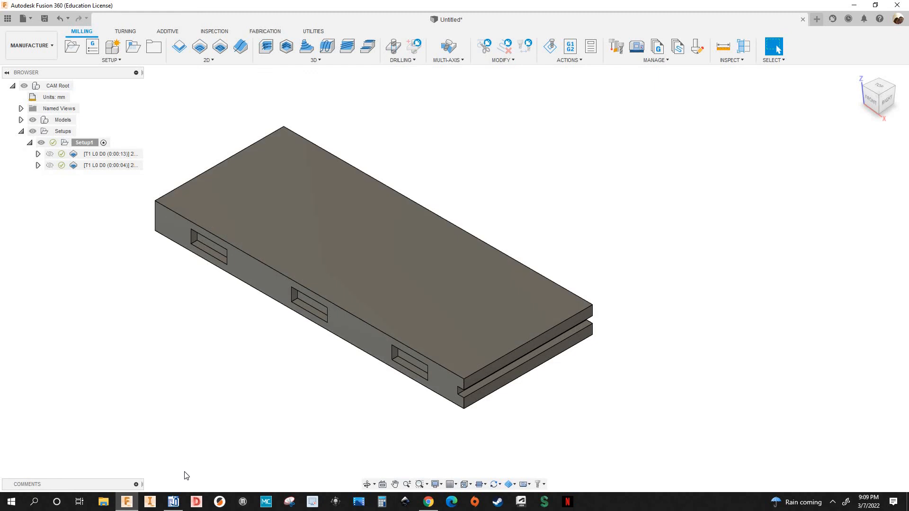
Step: Switch to woodWOP and reload the re-posted 4_axis_test program from the TEST_PROGRAMS folder
left_click(173, 501)
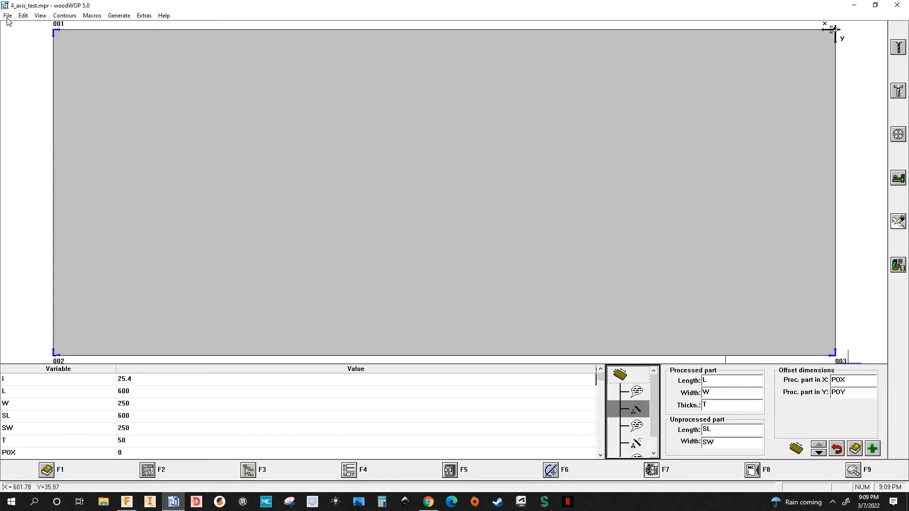
left_click(7, 15)
left_click(21, 45)
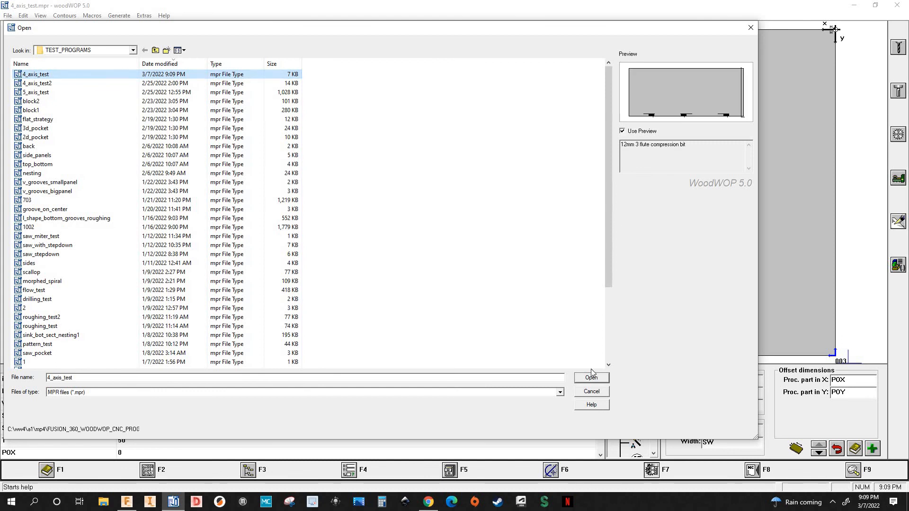
left_click(591, 377)
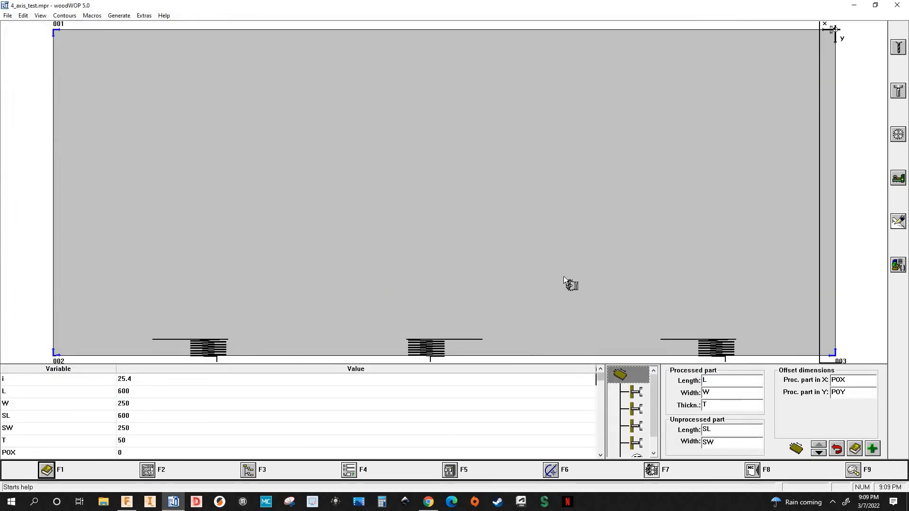
Step: Examine the three front pocket machining entries one by one against their toolpaths in the plan view
left_click(629, 392)
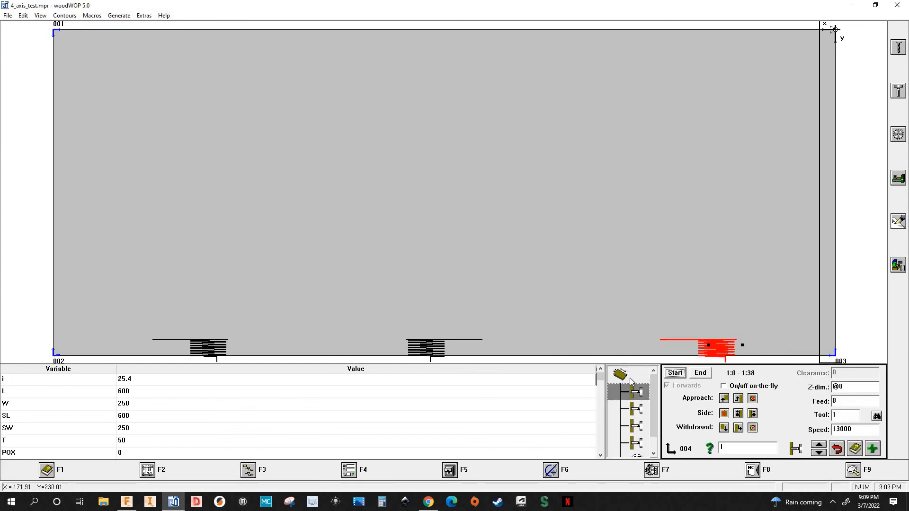
scroll(612, 296, "down", 2)
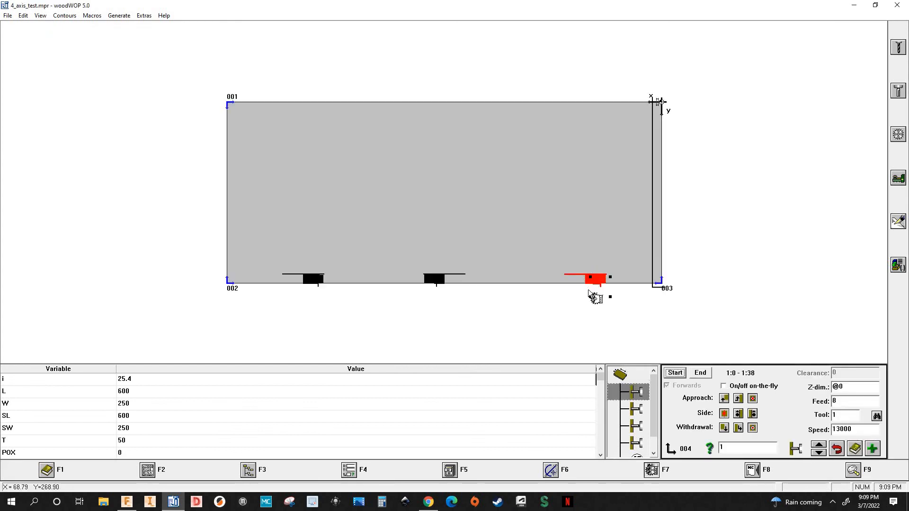
left_click(588, 290)
scroll(609, 311, "up", 4)
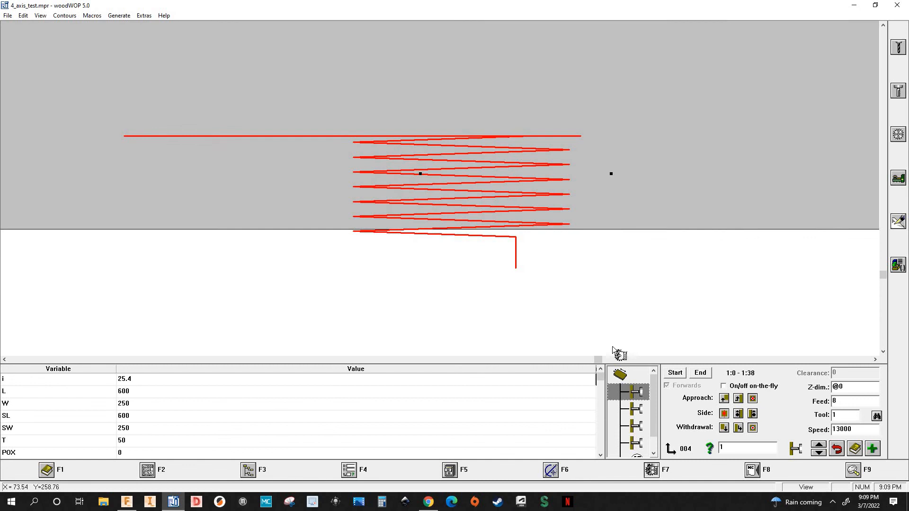
left_click(632, 410)
left_click(426, 347)
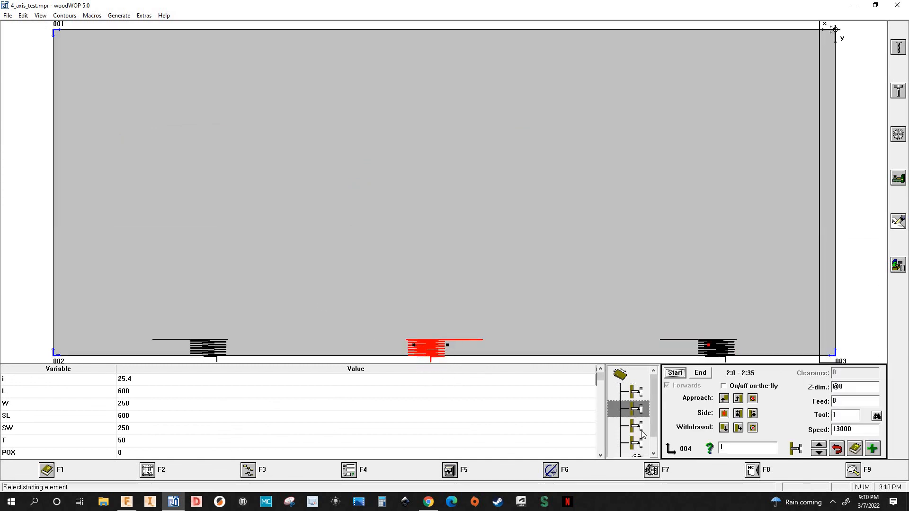
left_click(639, 428)
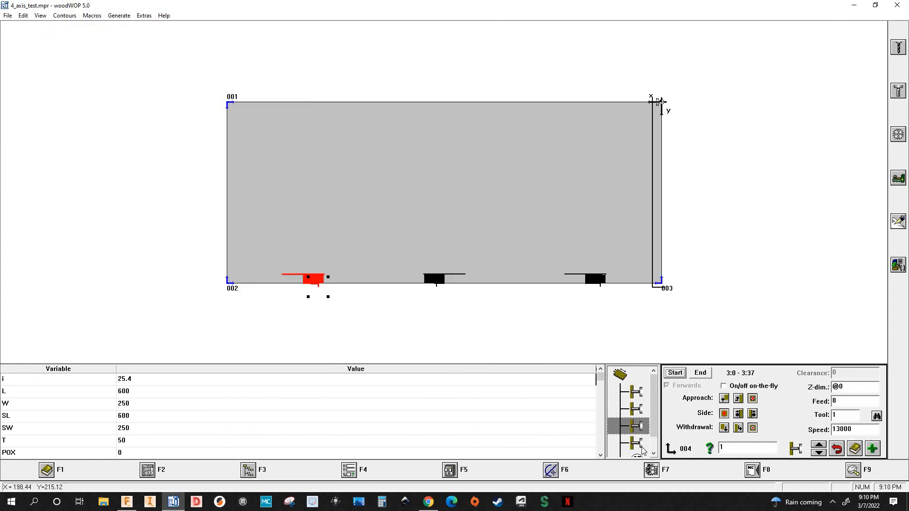
Step: Select the groove's machining entry and examine its toolpath in the YZ lateral view from the right
left_click(637, 442)
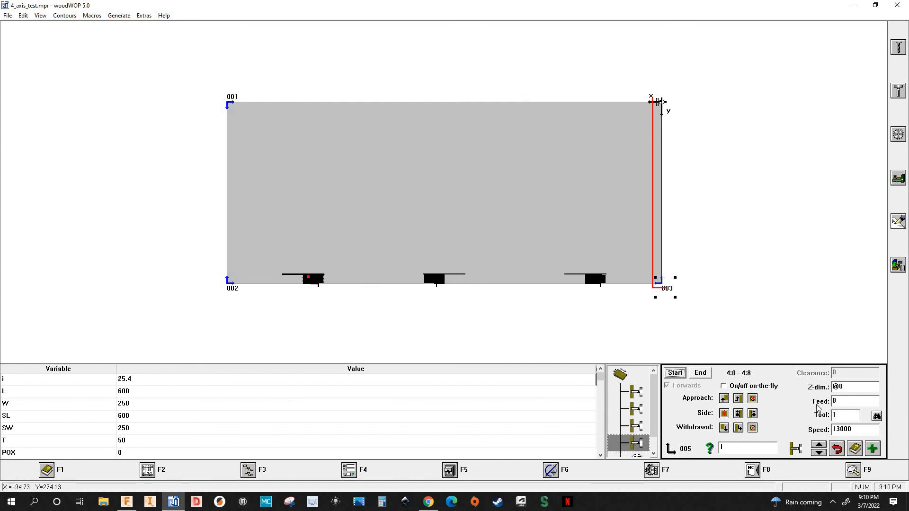
left_click(853, 471)
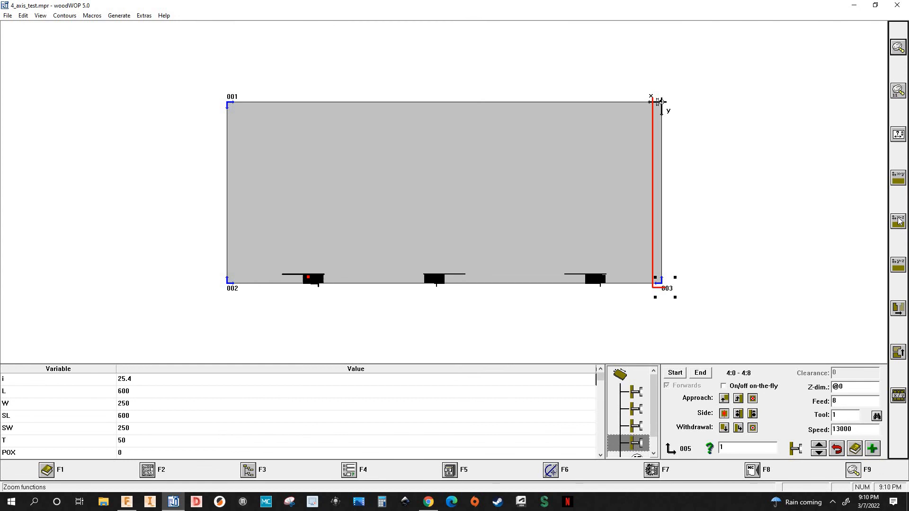
left_click(897, 221)
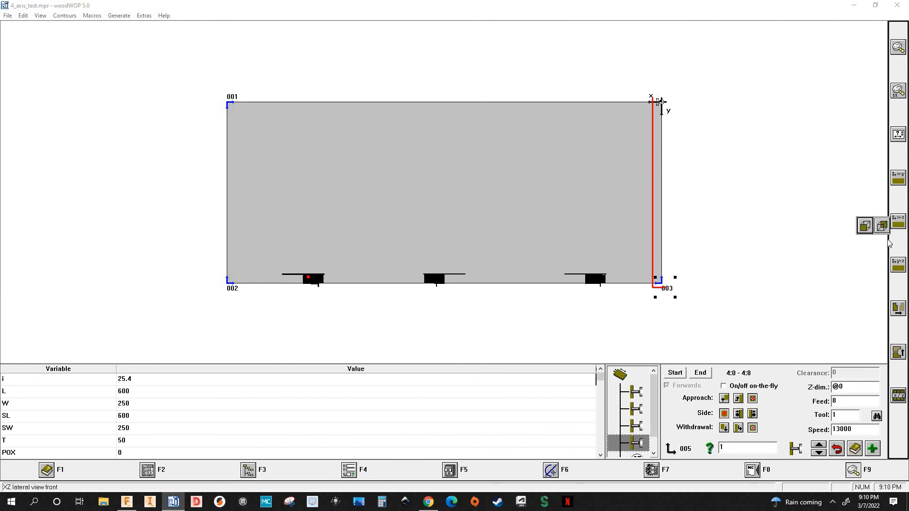
left_click(899, 266)
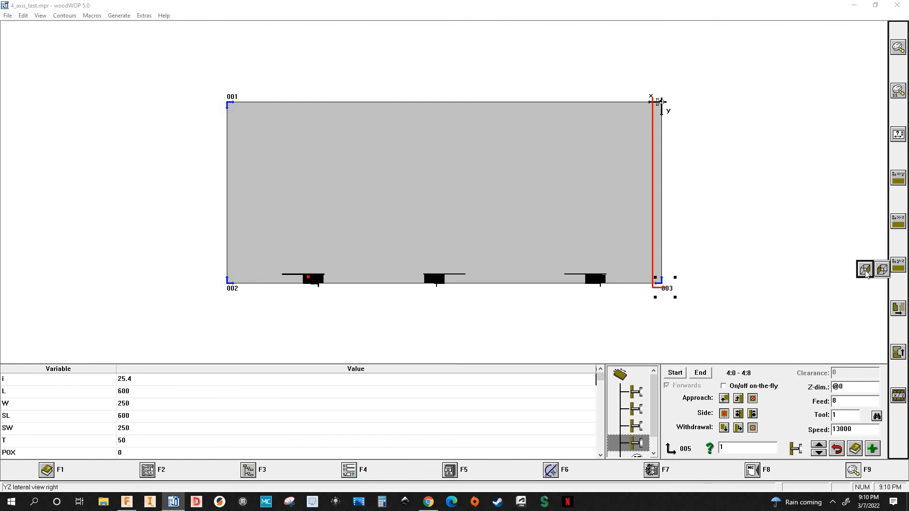
left_click(866, 271)
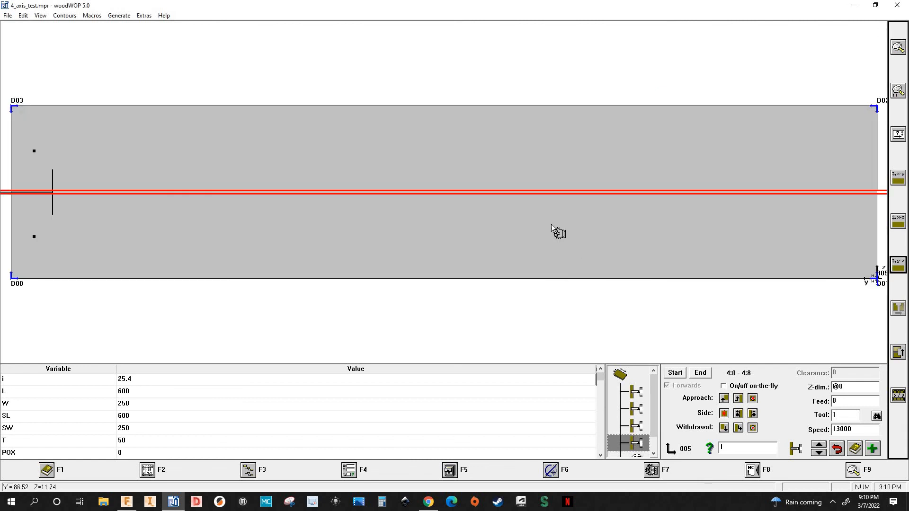
scroll(186, 205, "down", 2)
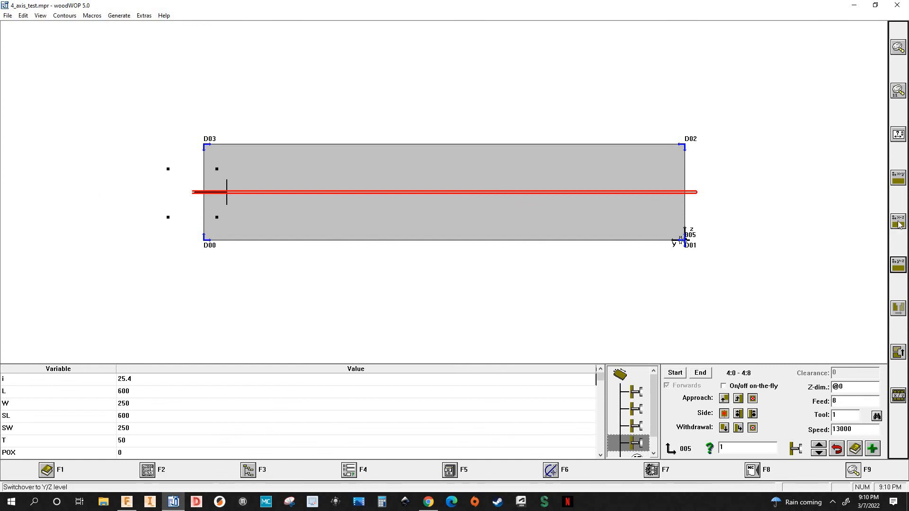
Step: Show the XZ lateral front view and check each pocket and groove machining entry in turn
left_click_drag(898, 225, 872, 229)
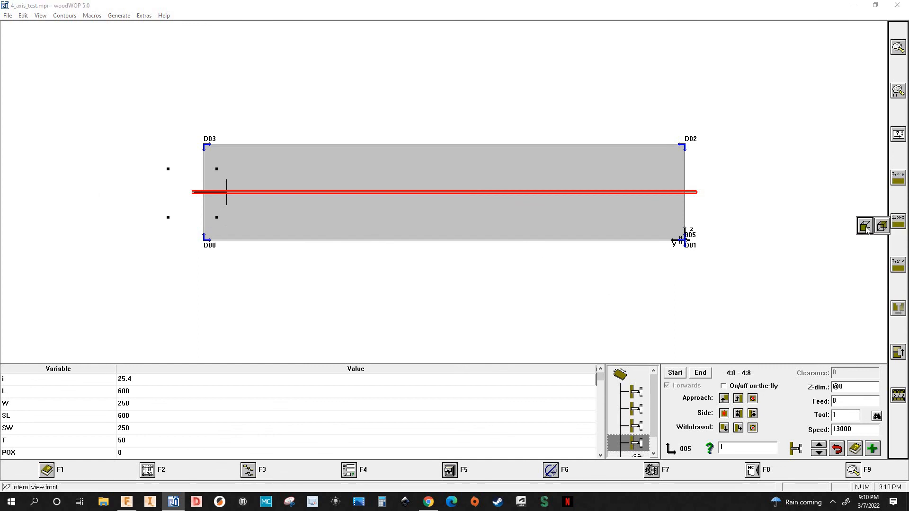
left_click(864, 227)
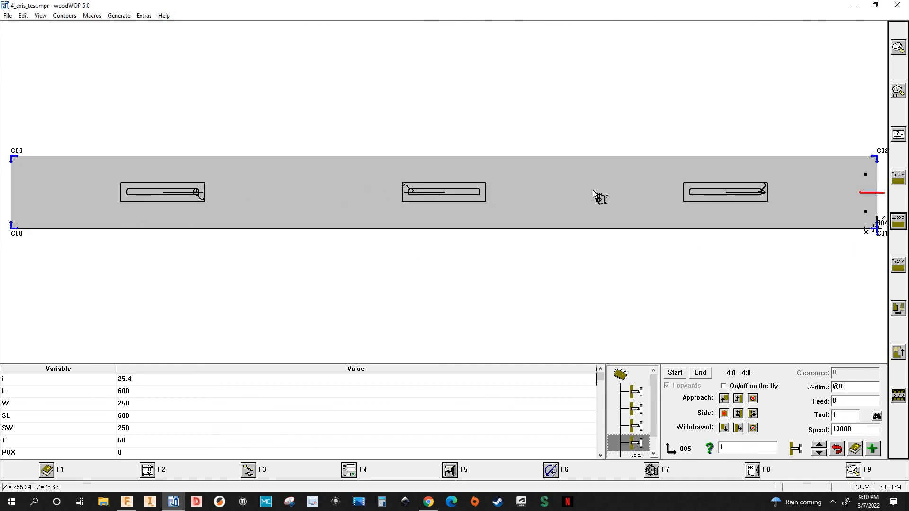
left_click(632, 396)
left_click(636, 413)
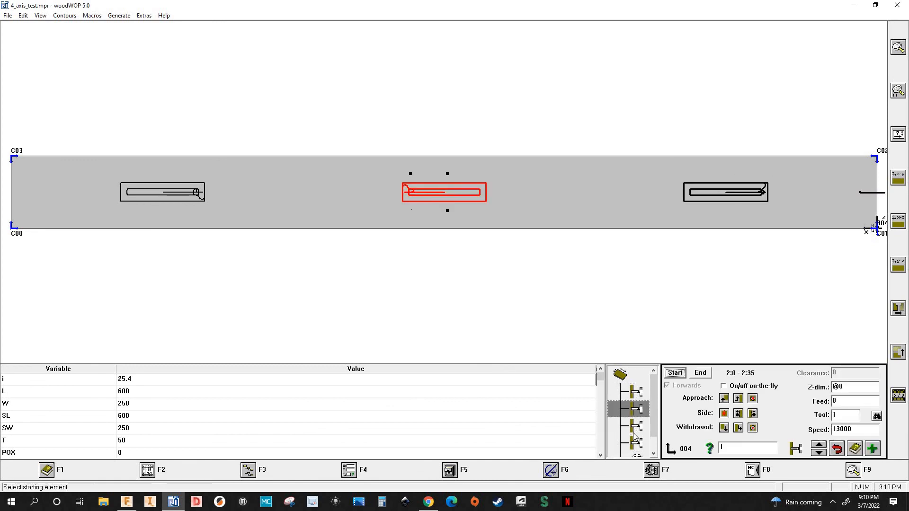
left_click(635, 430)
left_click(636, 443)
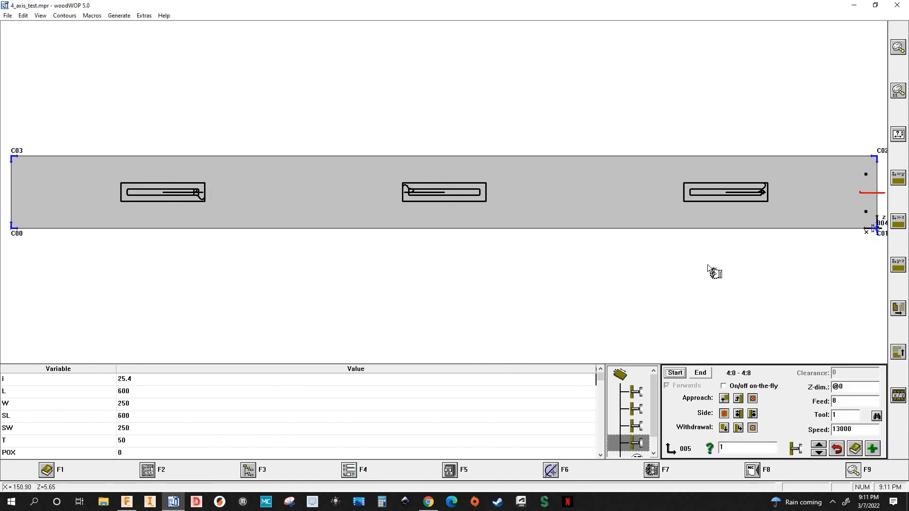